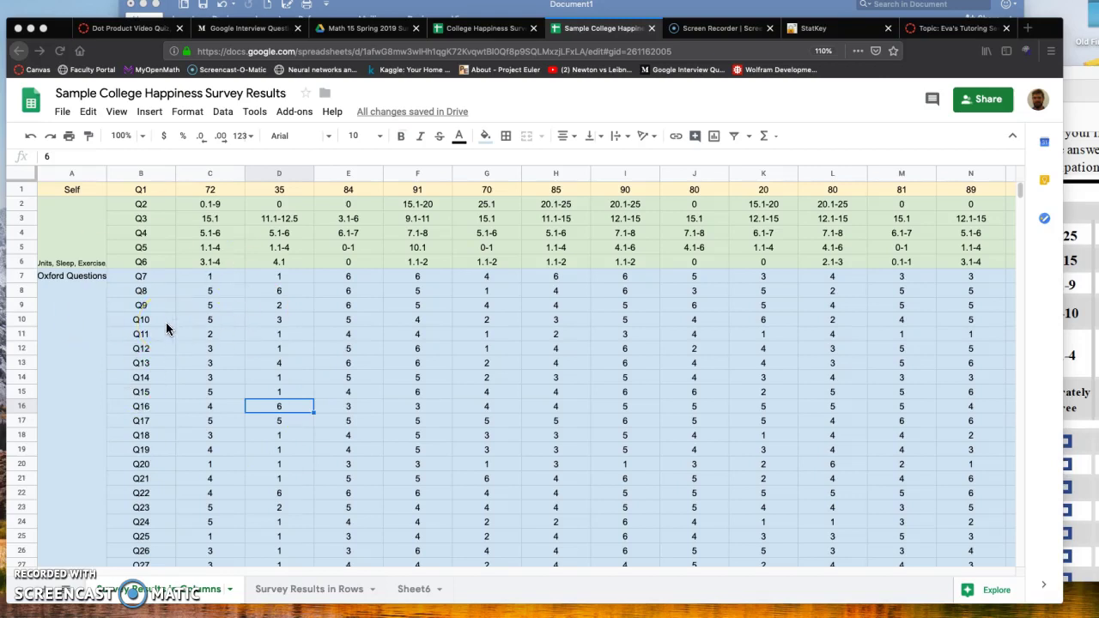
Examine how the Survey Results in Columns sheet arranges questions Q1 onward in rows and respondents' answers in columns
scroll(299, 300, "down", 3)
scroll(299, 304, "down", 4)
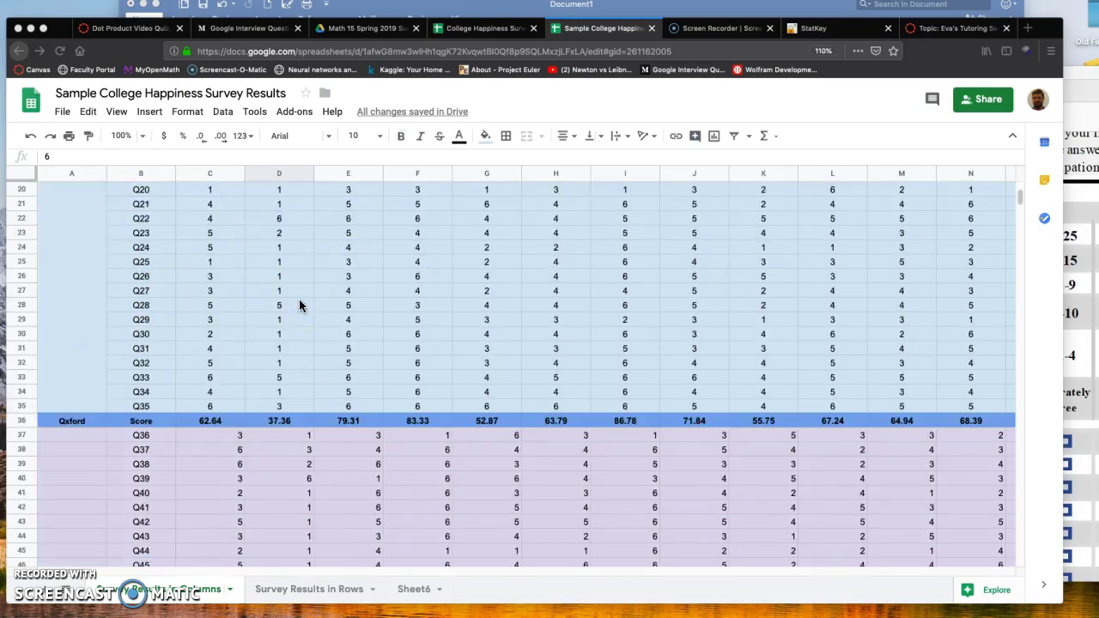
scroll(298, 305, "up", 7)
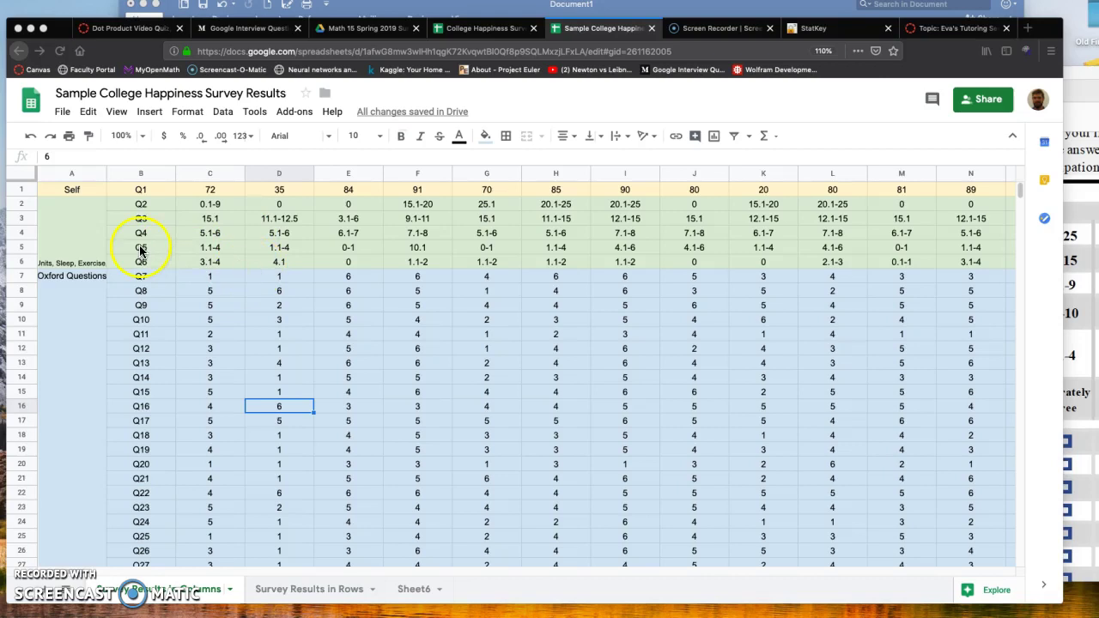
left_click(213, 176)
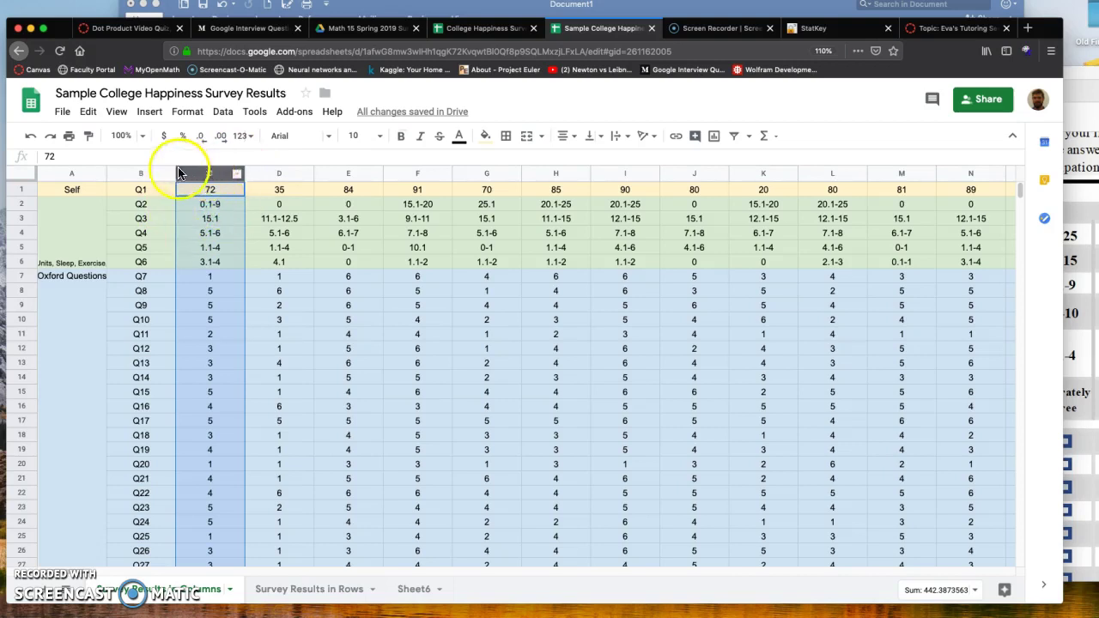
left_click(149, 233)
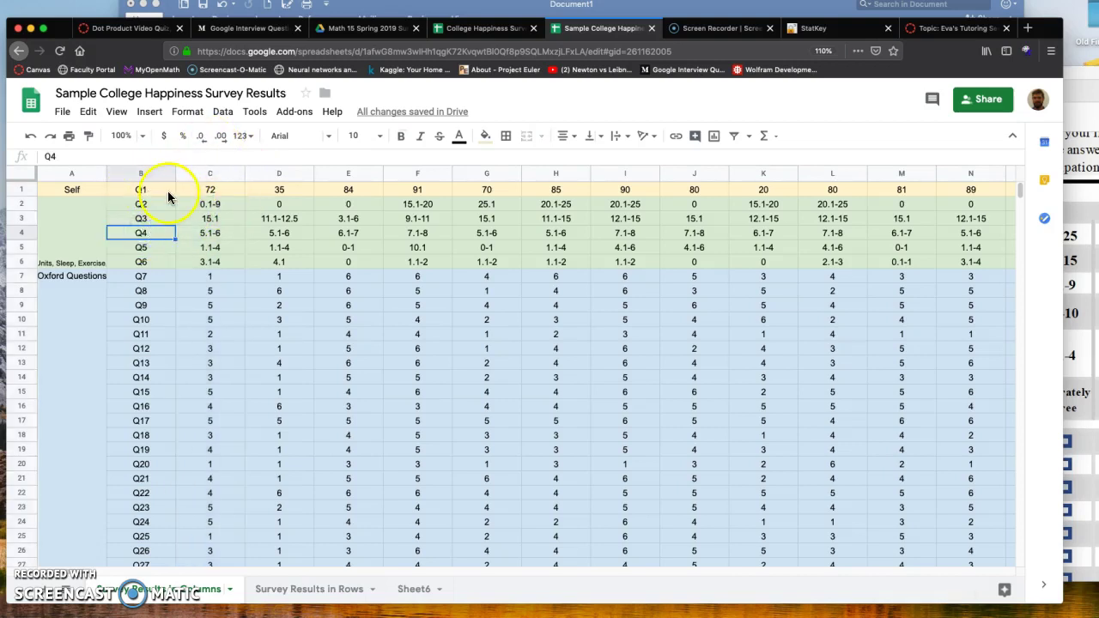
left_click(28, 310)
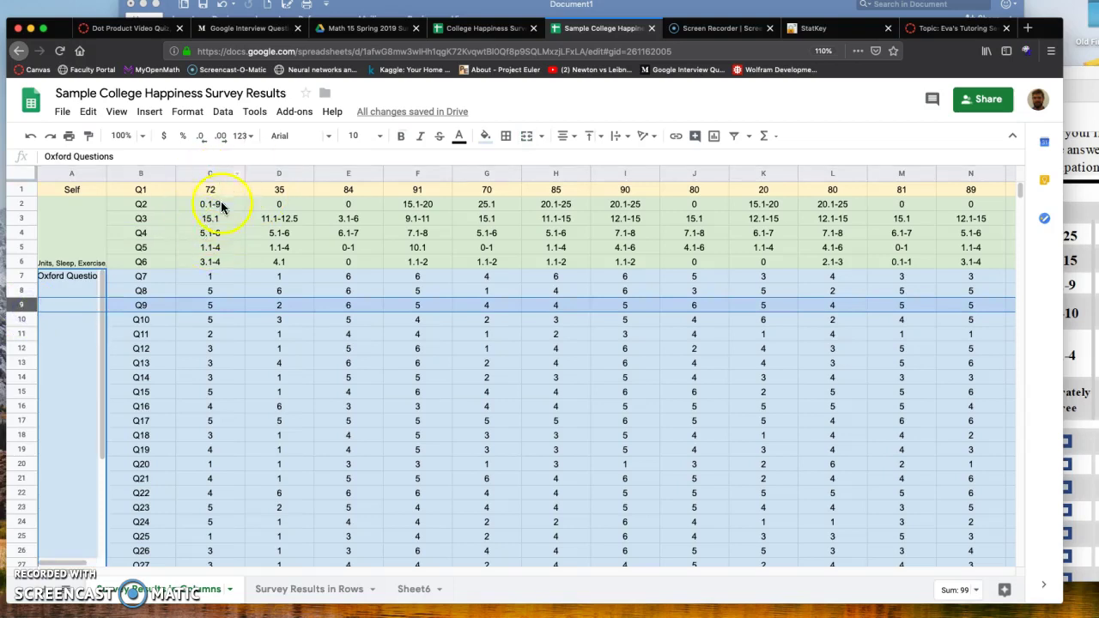
left_click(257, 263)
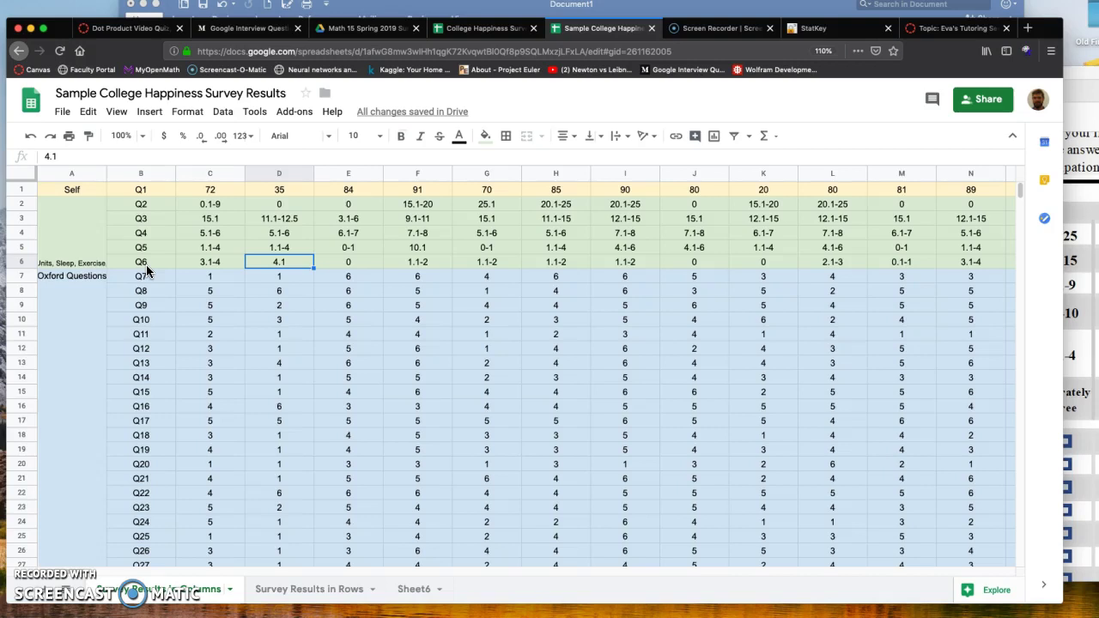
Select all the data on the Survey Results in Columns sheet and copy it
key("super+a")
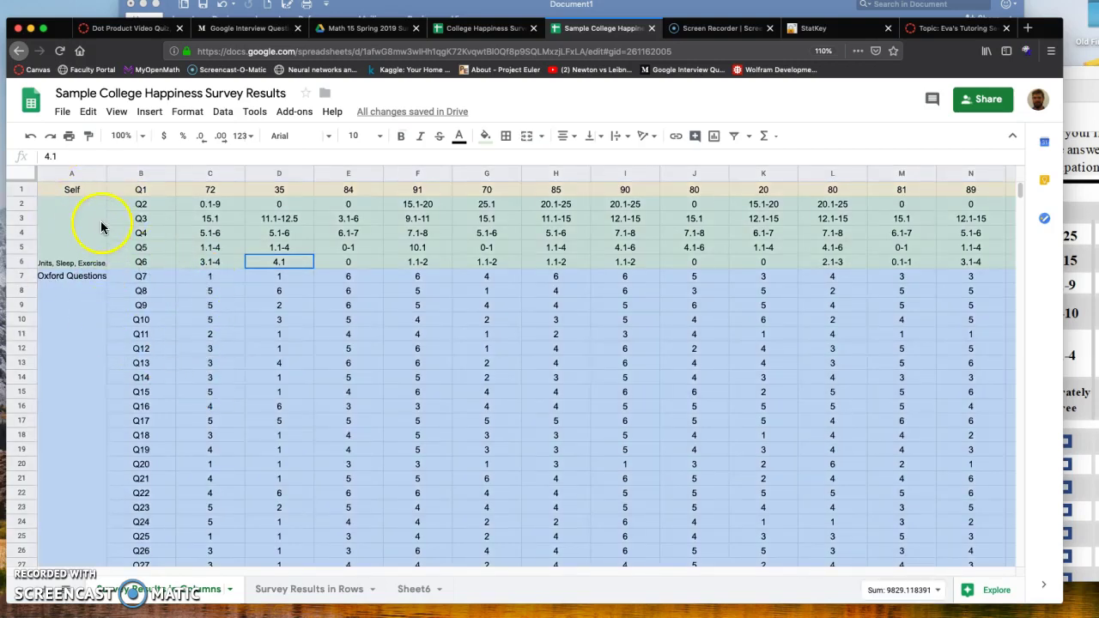
left_click(152, 190)
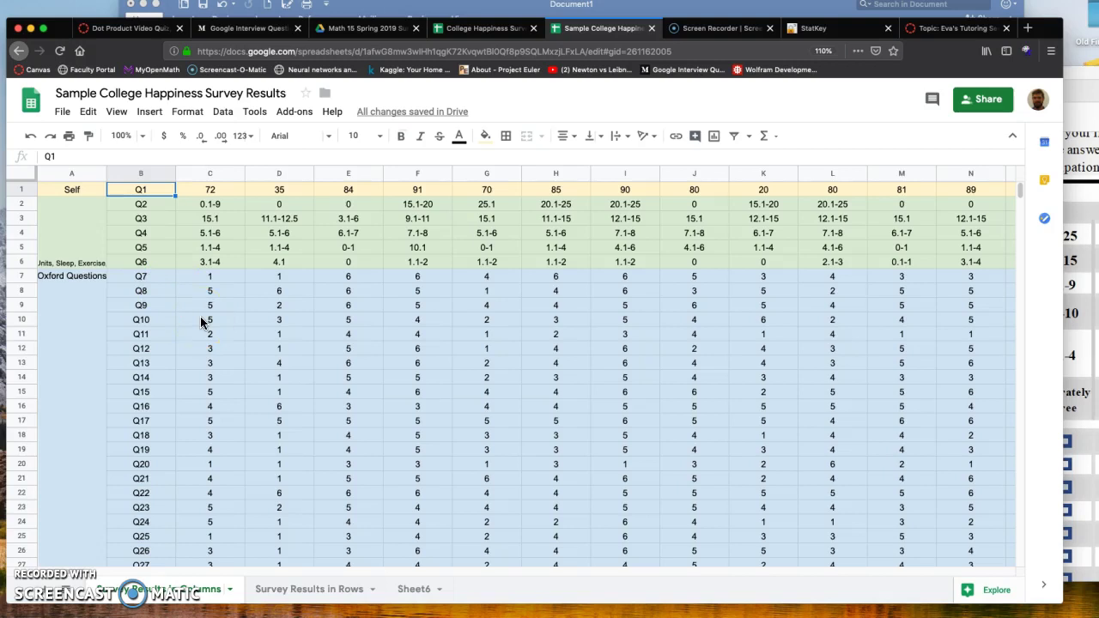
key("super+a")
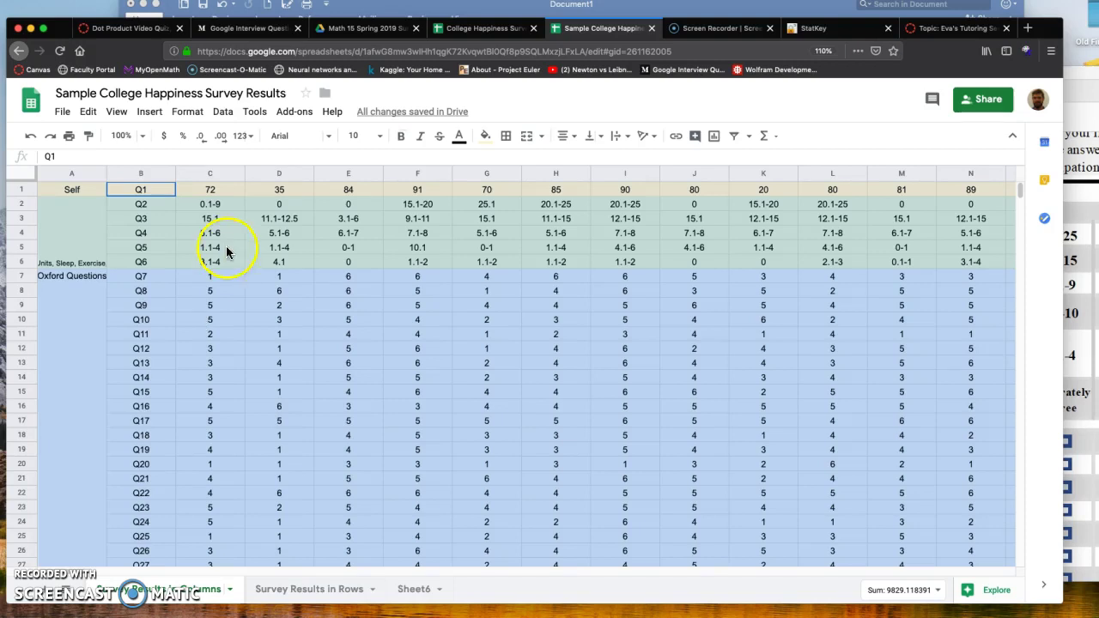
left_click(62, 112)
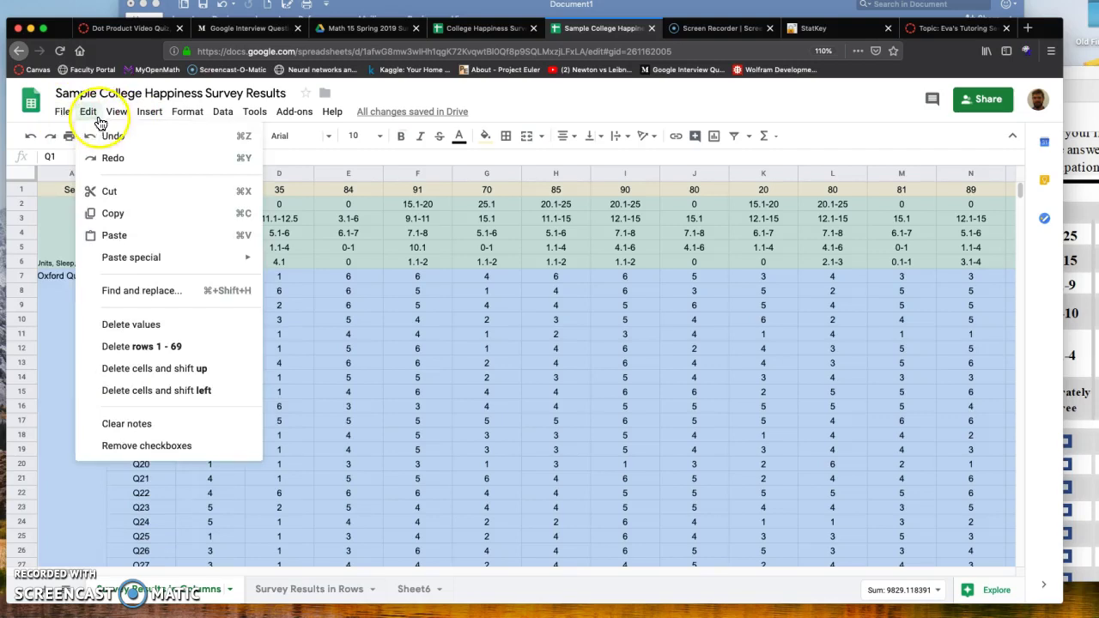
mouse_move(89, 116)
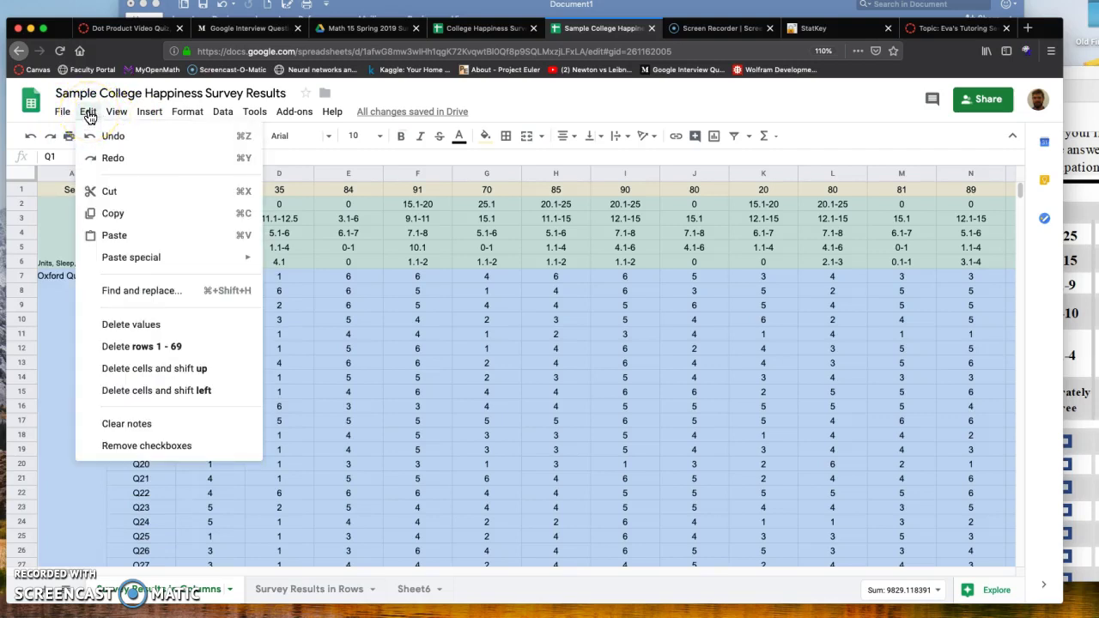
left_click(139, 214)
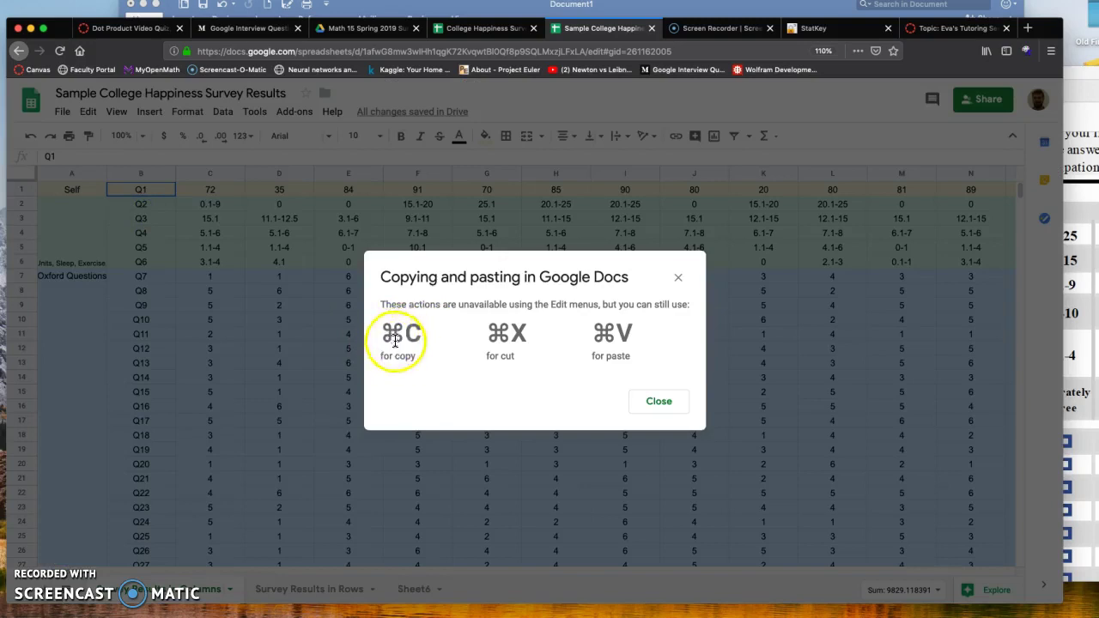
left_click(676, 280)
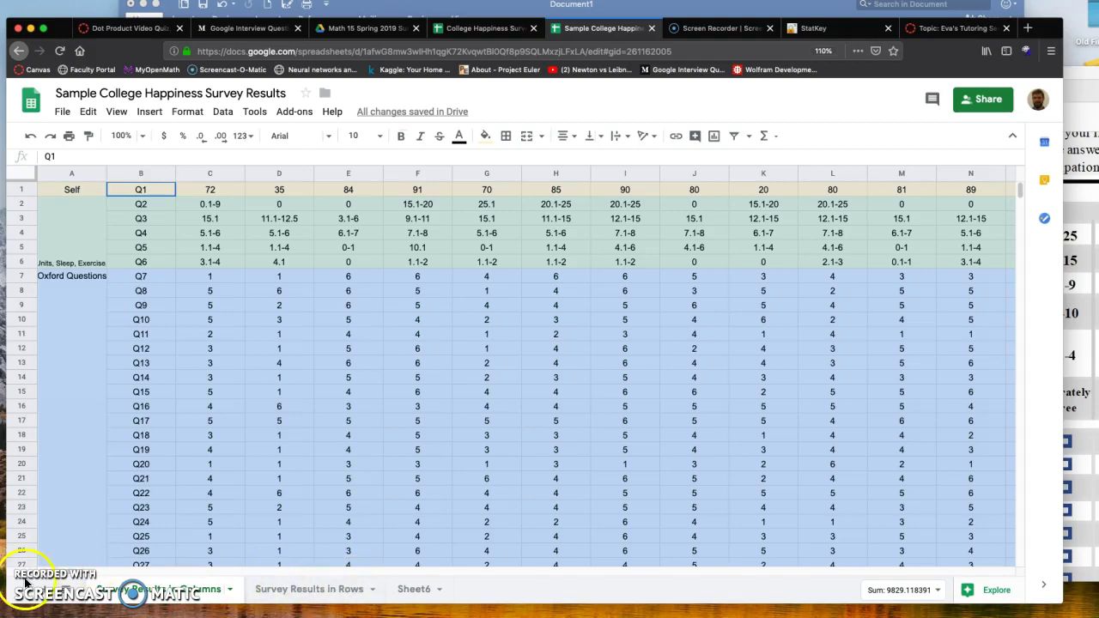
Paste the copied survey data transposed into the Survey Results in Rows sheet, starting at cell A1
left_click(312, 600)
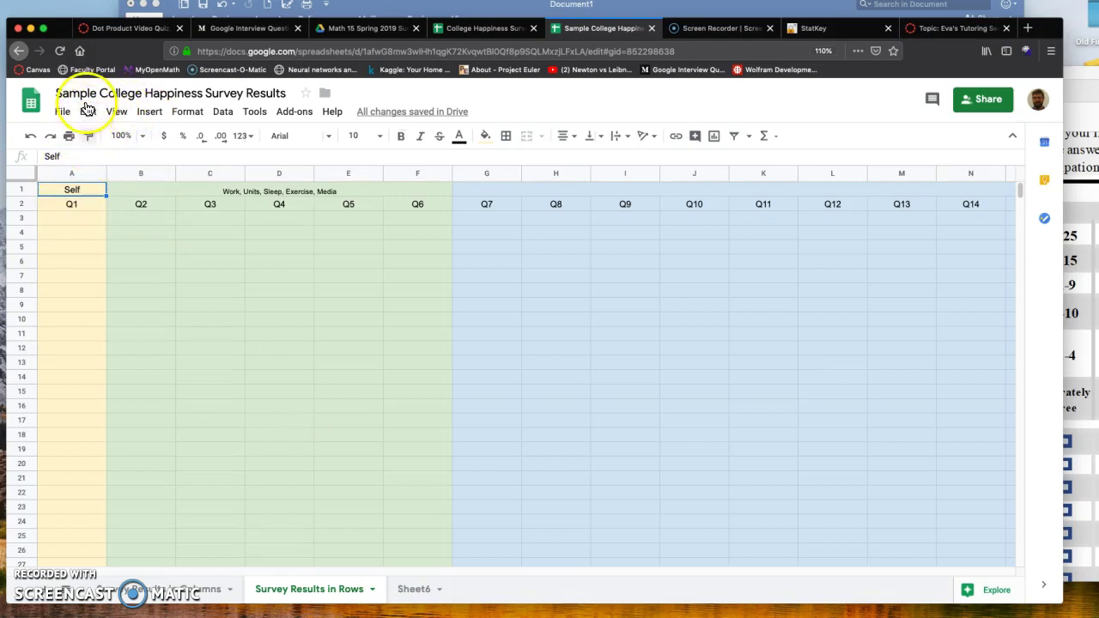
left_click(88, 115)
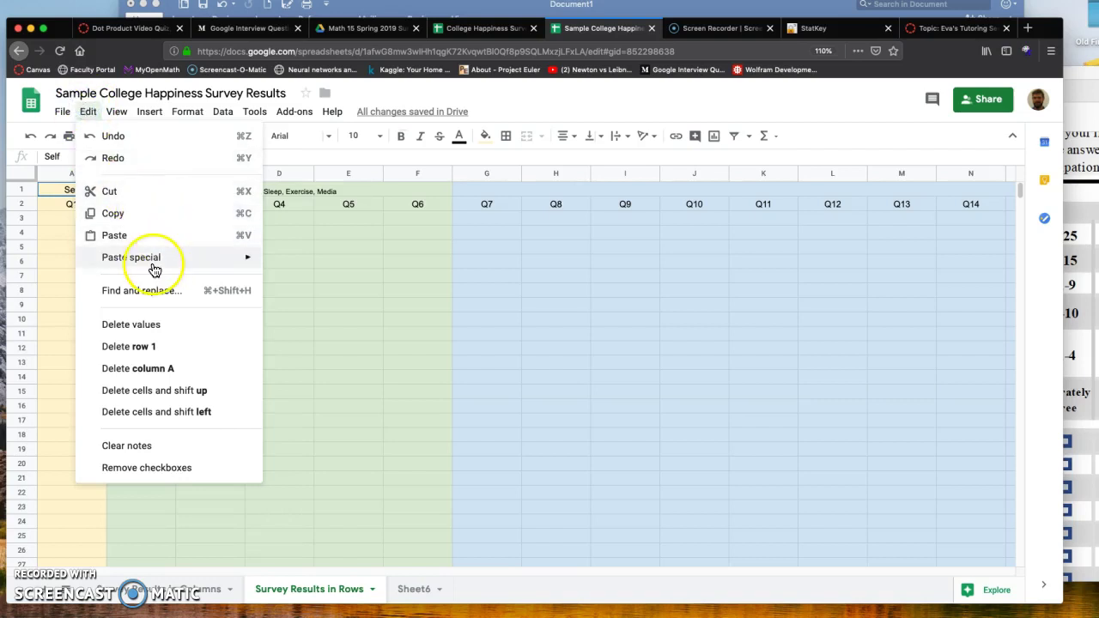
mouse_move(153, 260)
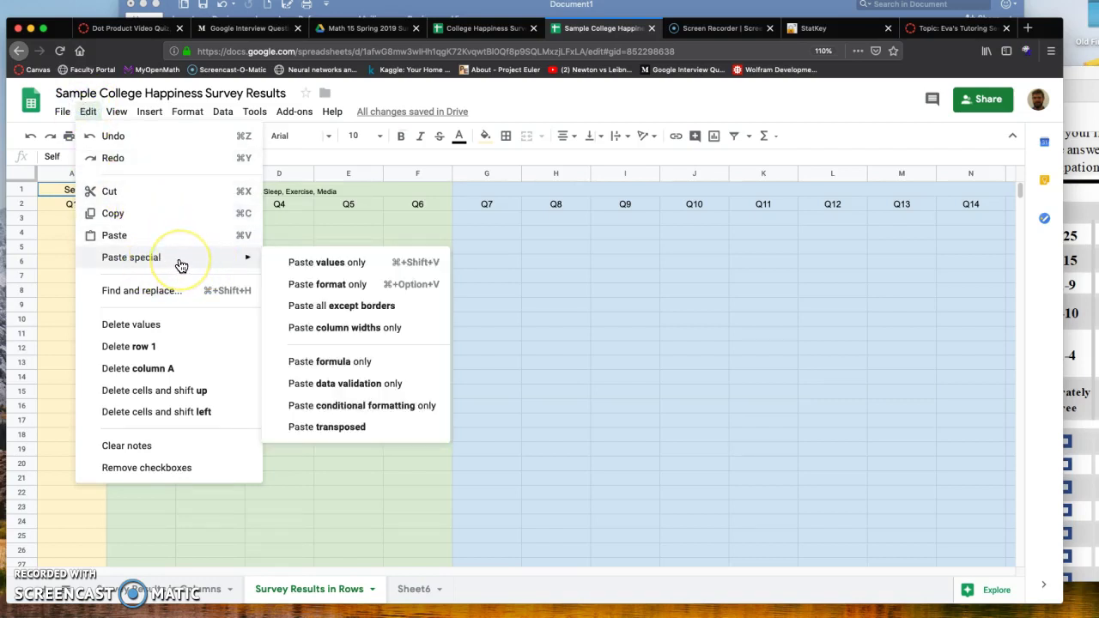
left_click(336, 431)
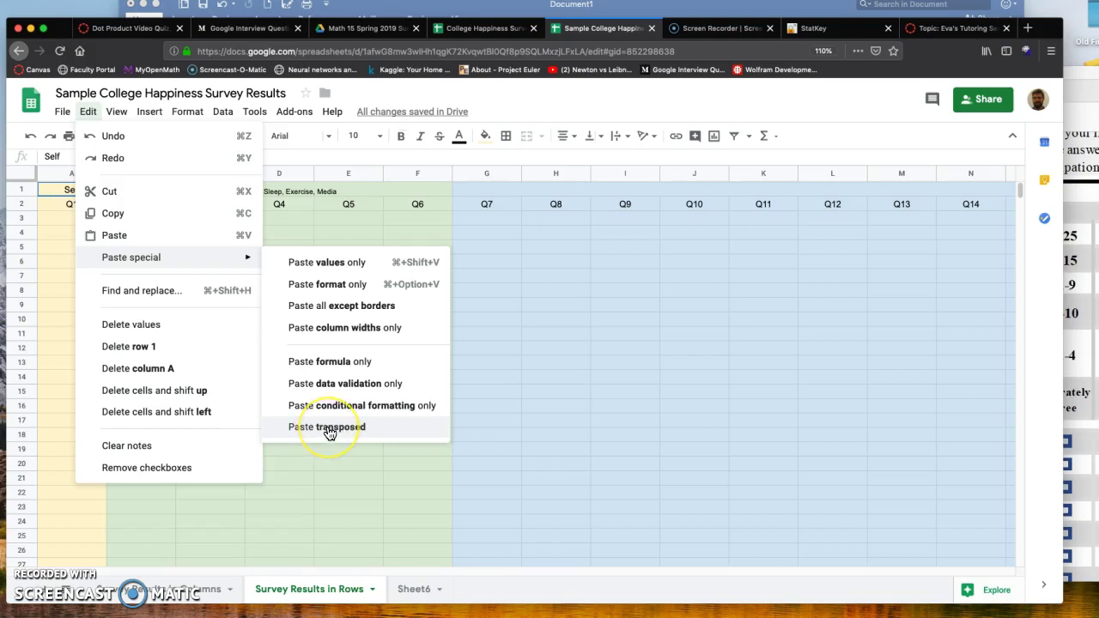
left_click(328, 431)
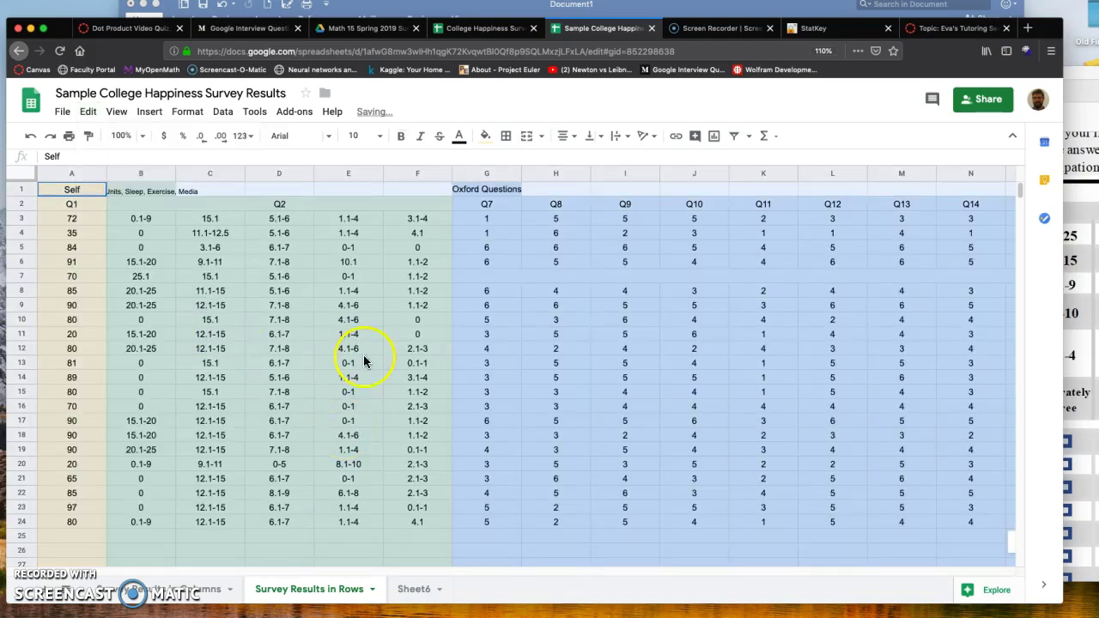
left_click(318, 304)
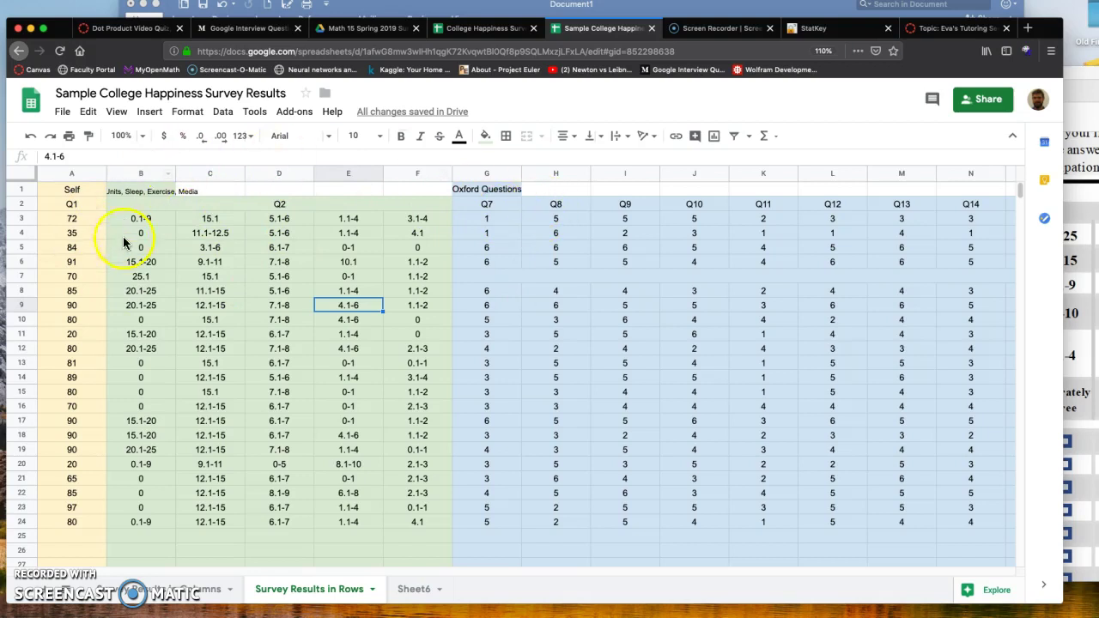
Insert one blank row above row 1 of the Survey Results in Rows sheet
left_click(21, 189)
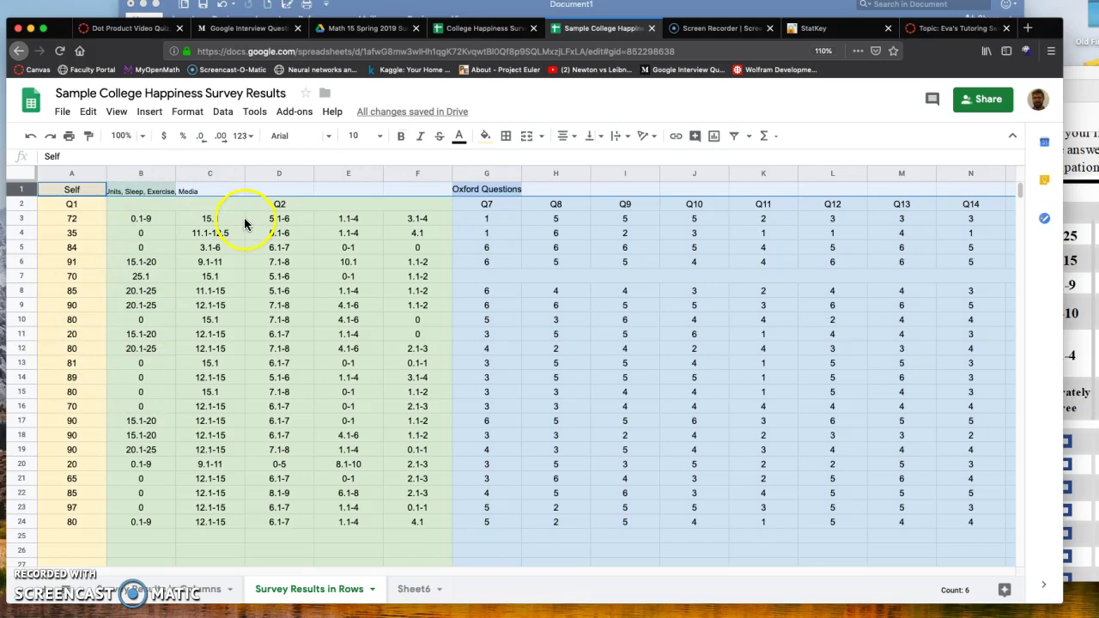
left_click(202, 189)
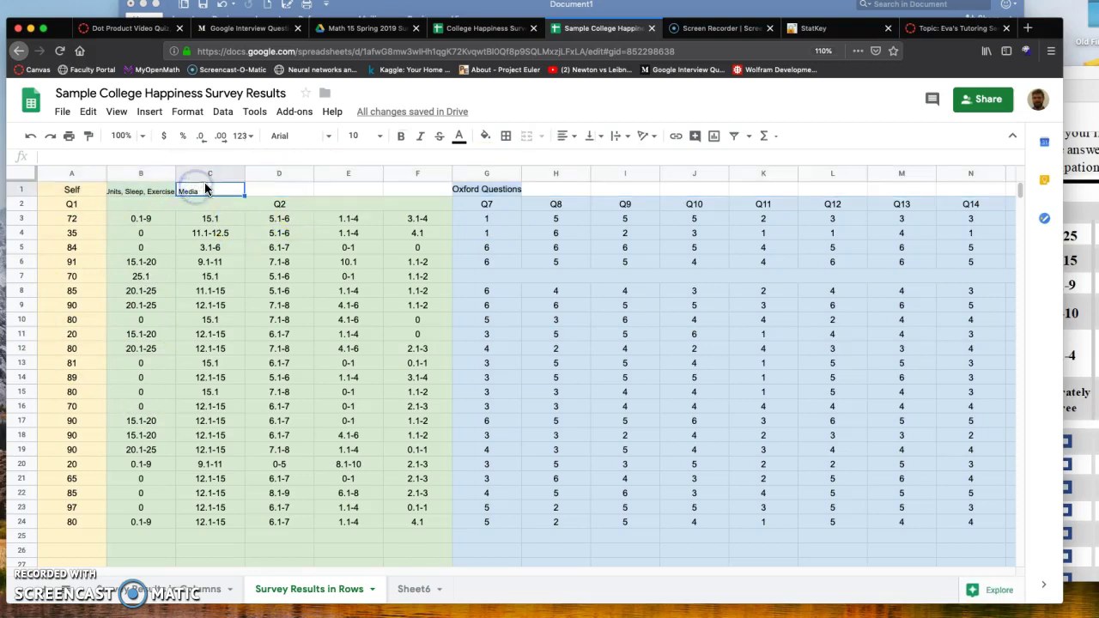
left_click(144, 206)
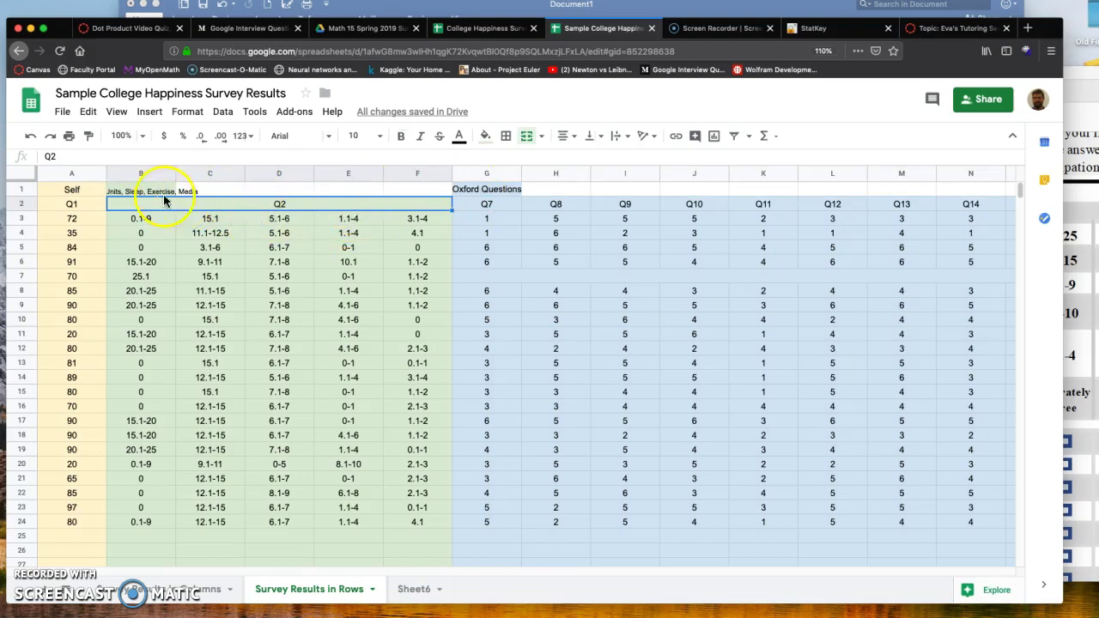
left_click(154, 290)
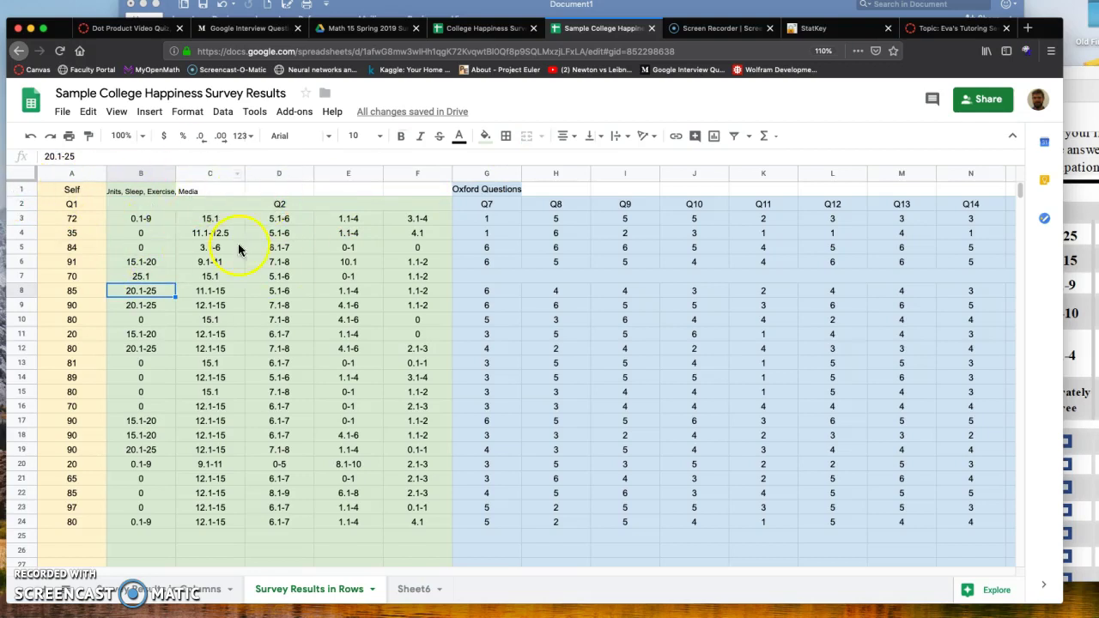
left_click(21, 191)
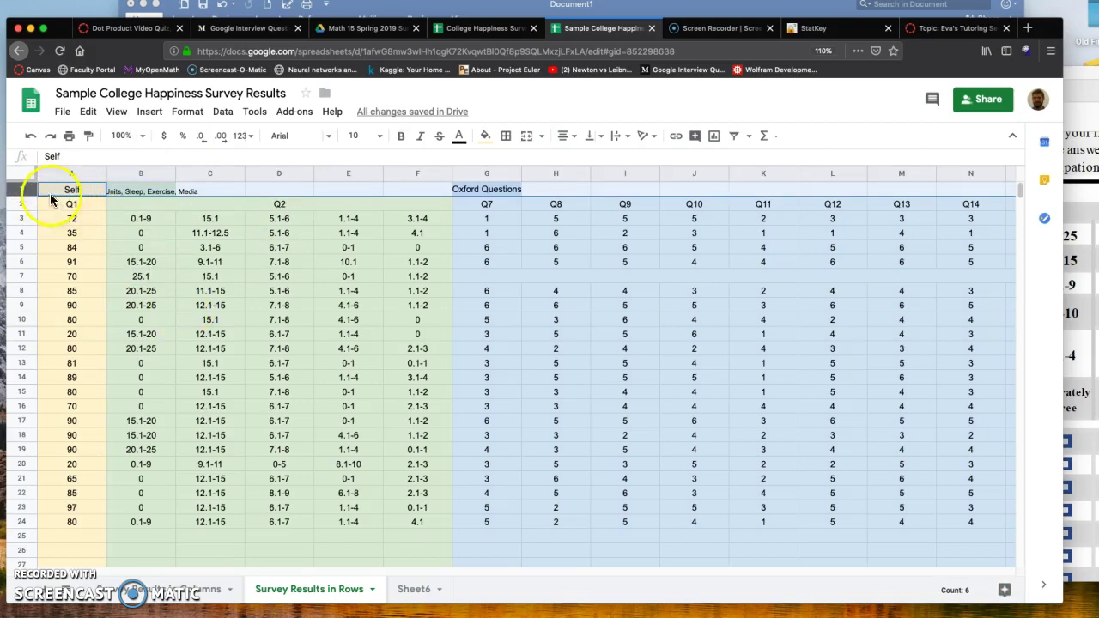
left_click(22, 190)
right_click(25, 194)
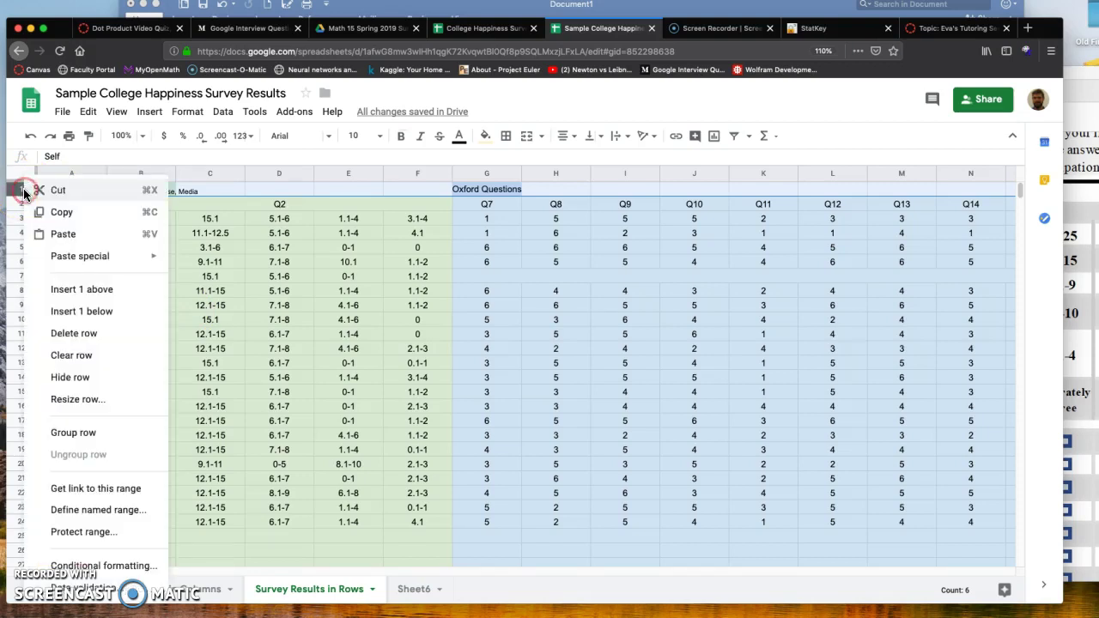
left_click(105, 293)
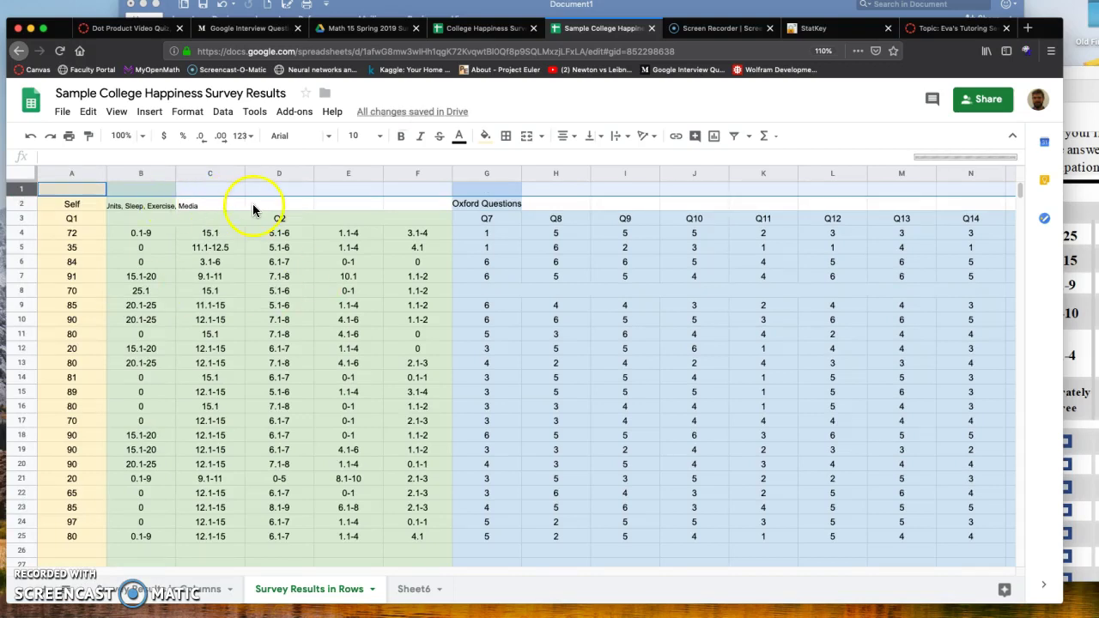
Move the "Work, Units, Sleep, Exercise, Media" heading range B2:F2 down onto B3:F3, replacing the merged Q2 cell
left_click(160, 204)
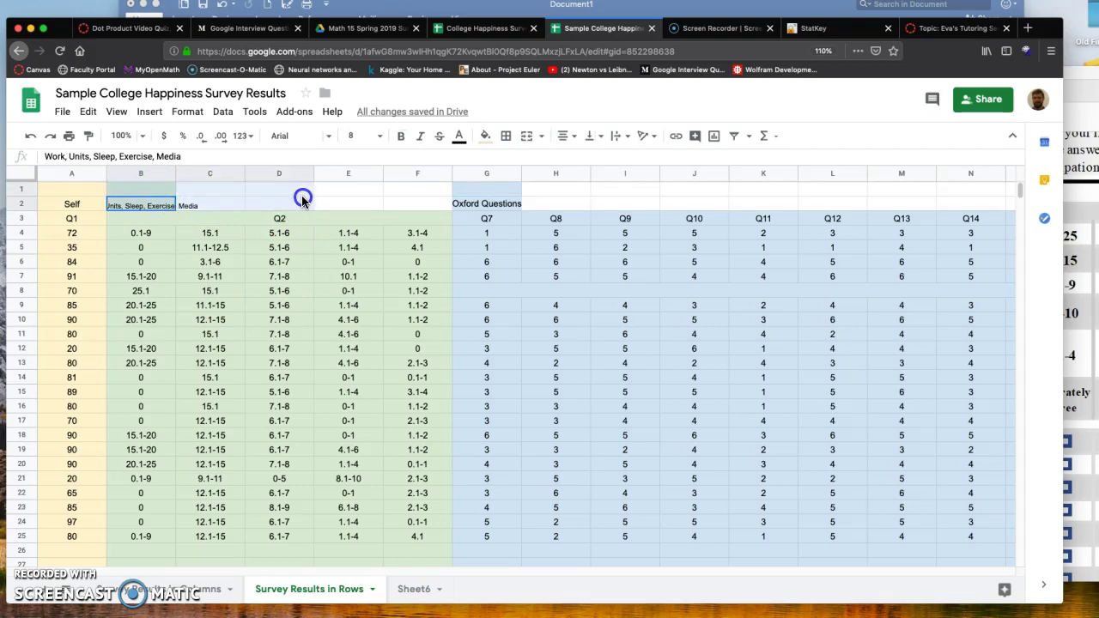
left_click(408, 203, "shift")
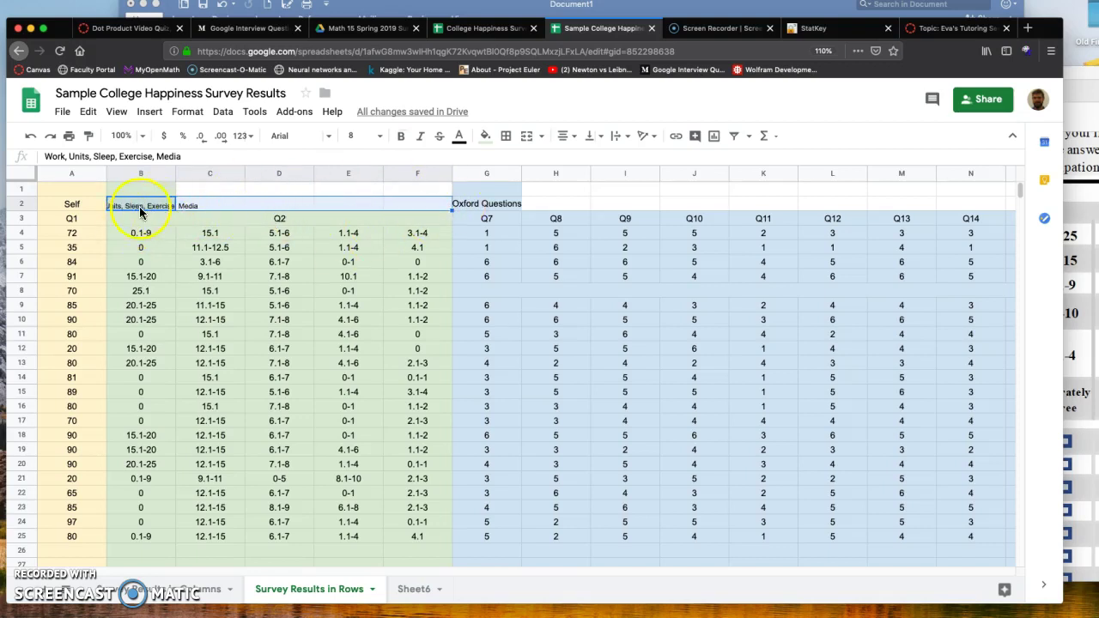
left_click(390, 208)
left_click_drag(142, 206, 433, 205)
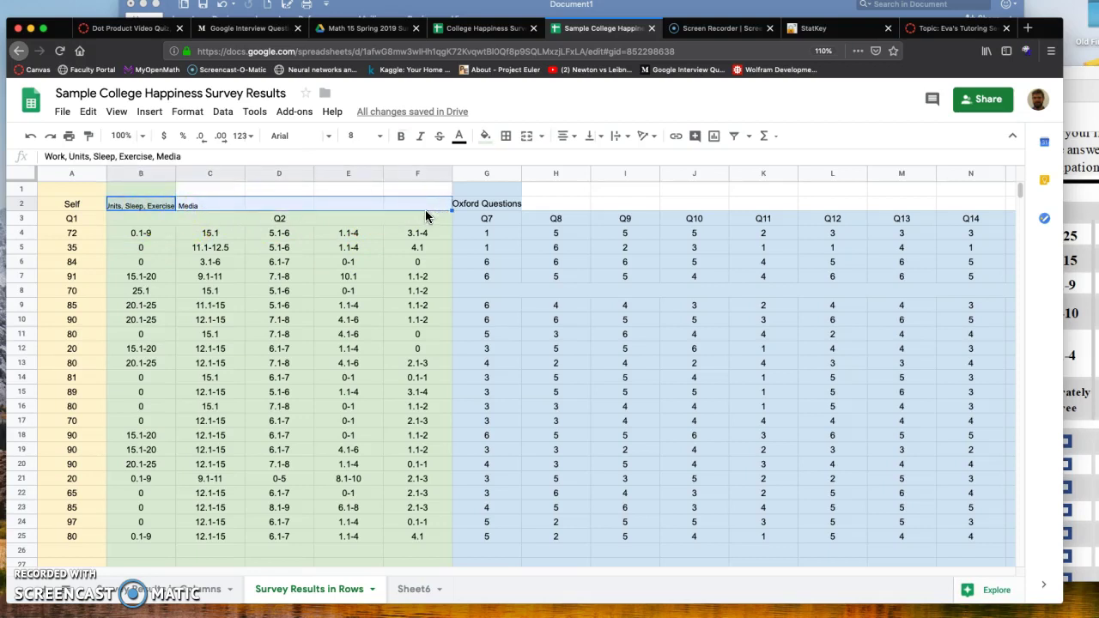
key("ctrl+c")
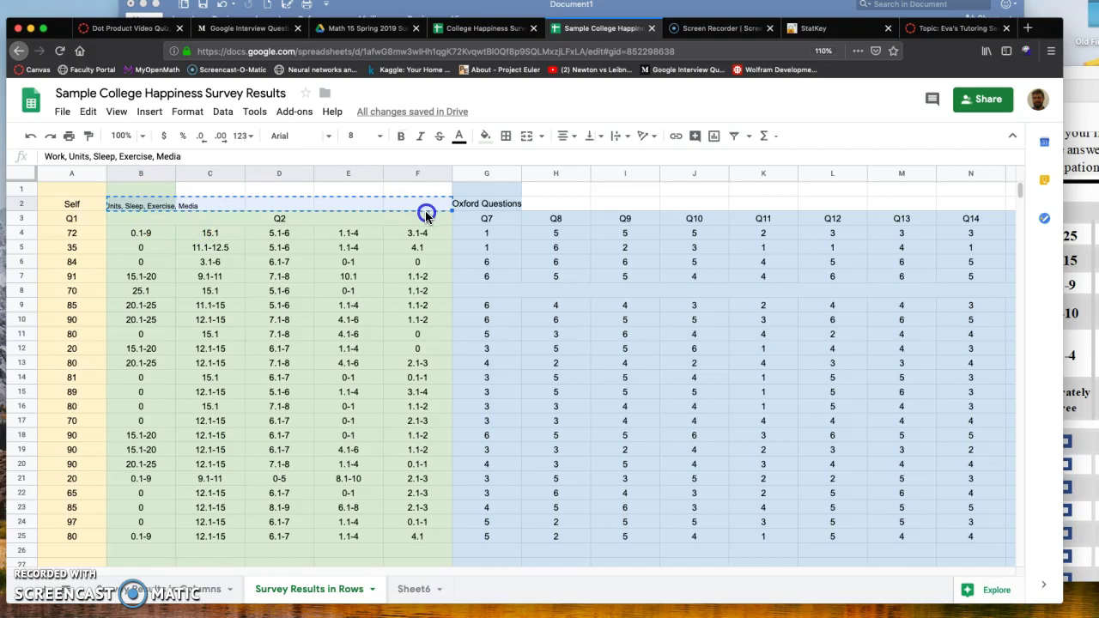
left_click_drag(428, 223, 426, 222)
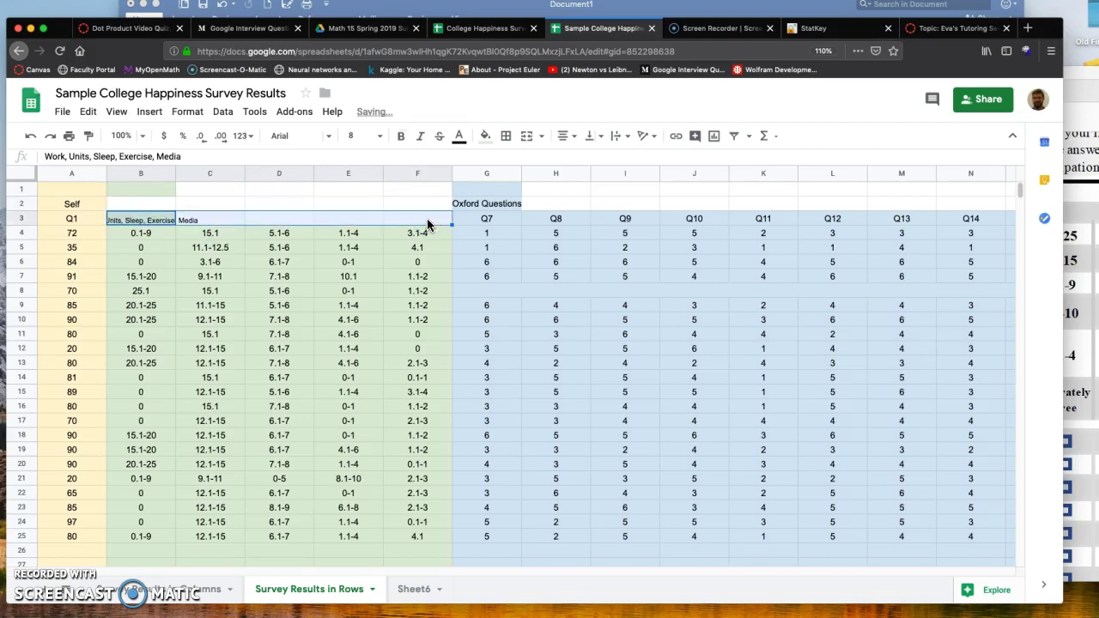
left_click(211, 261)
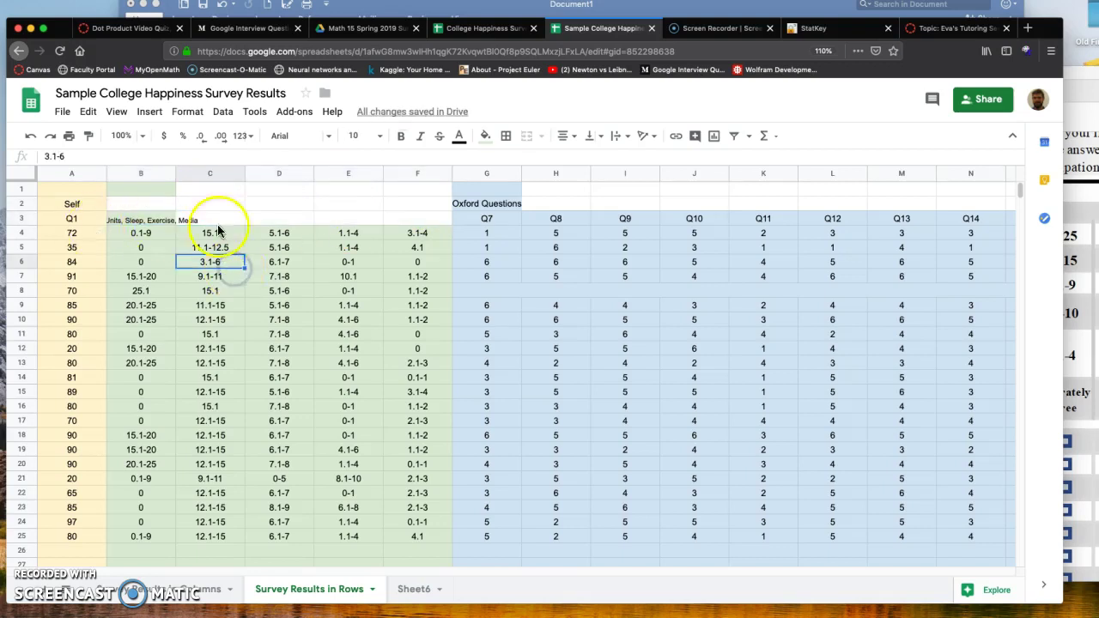
Delete rows 1 and 2 of the Survey Results in Rows sheet, above the question-number row
left_click(21, 189)
left_click_drag(21, 190, 22, 205)
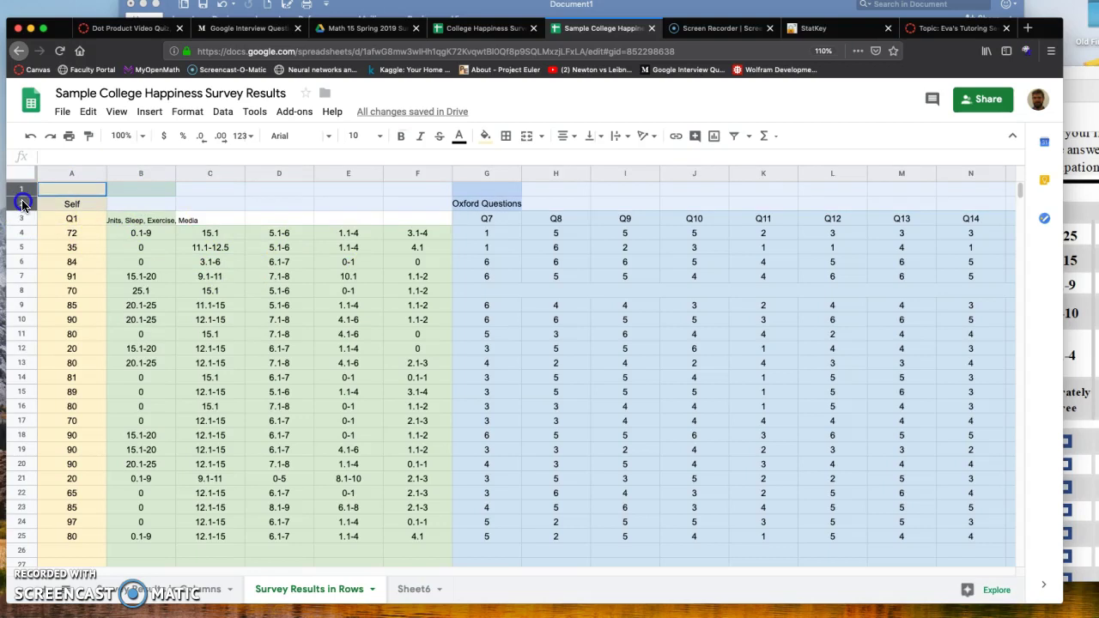
right_click(141, 191)
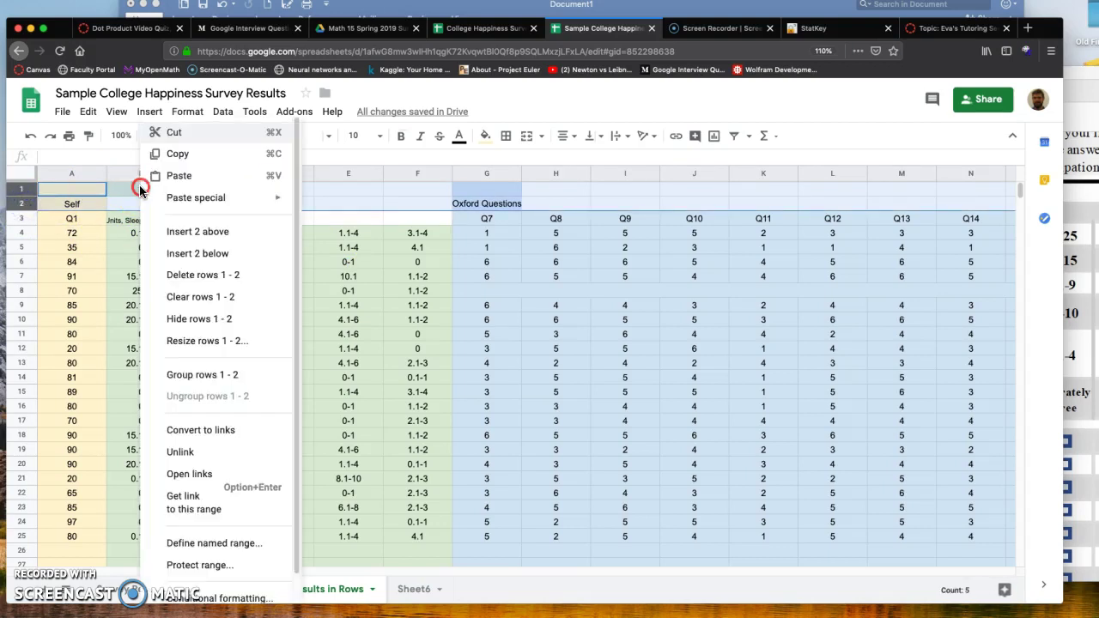
left_click(245, 281)
left_click(338, 244)
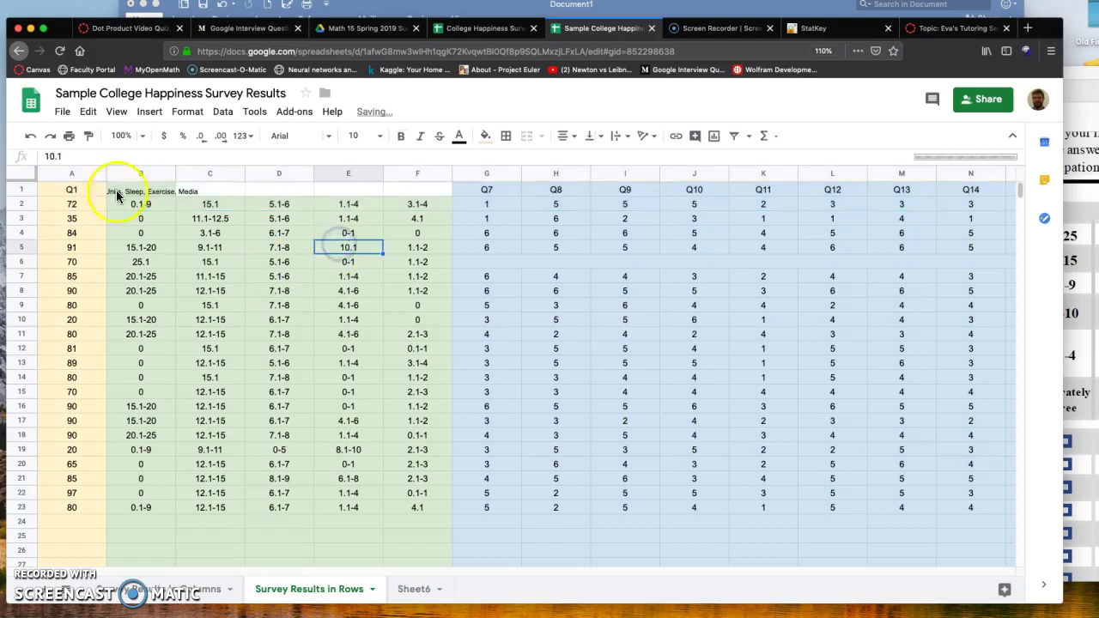
Check the order of questions 2 to 6 in the questionnaire PDF and enter the headings Units, Work and Sleep in B1:D1
left_click(142, 195)
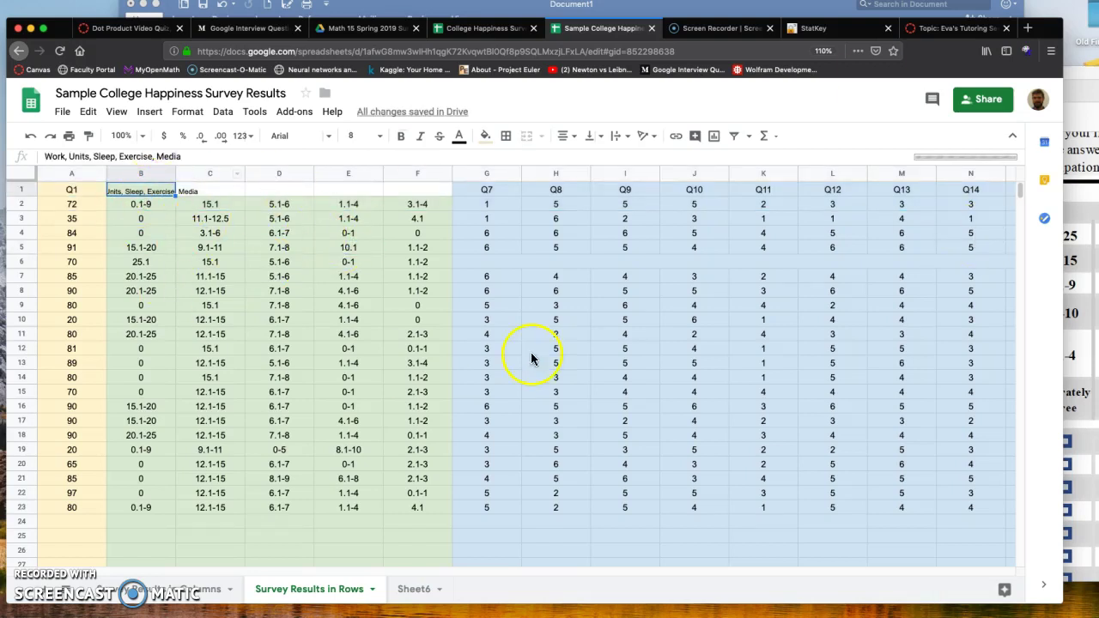
key("super+Tab")
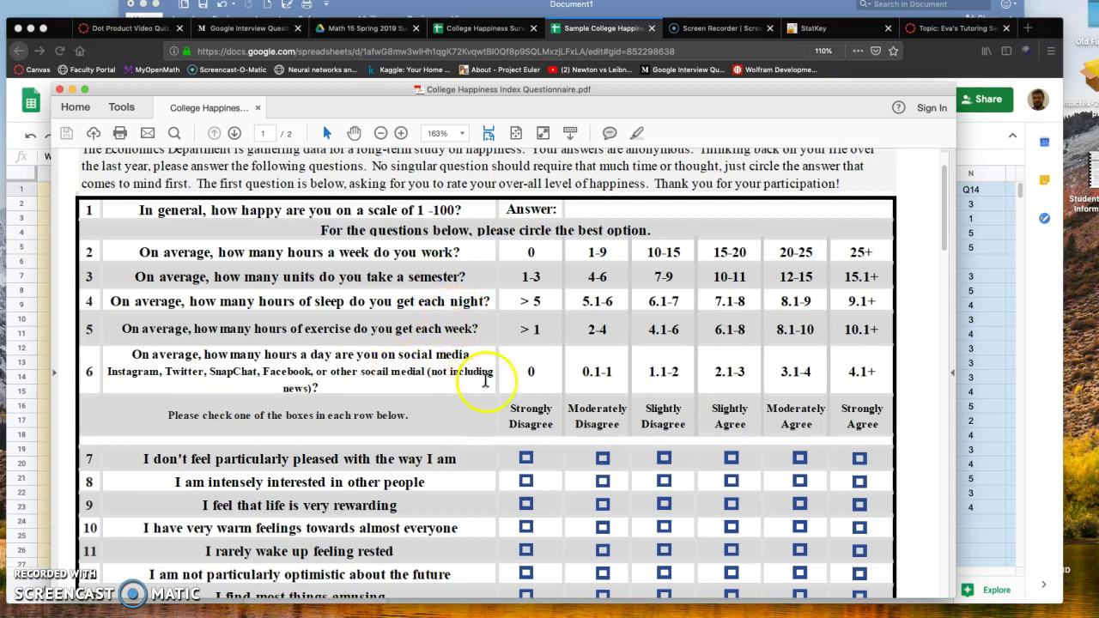
left_click(26, 171)
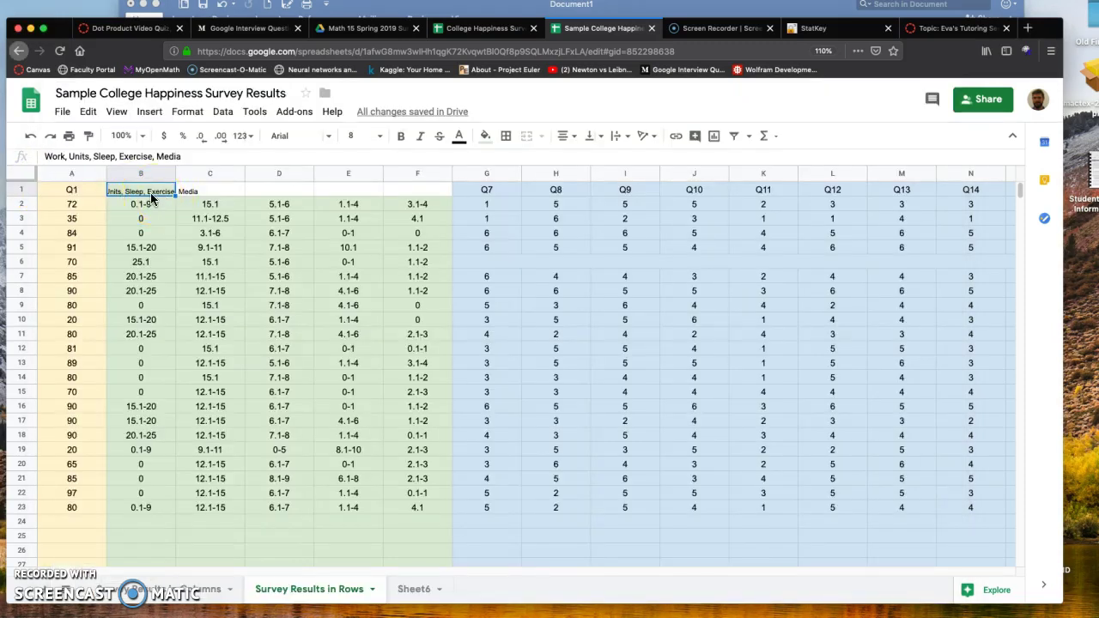
type("Units")
key("Tab")
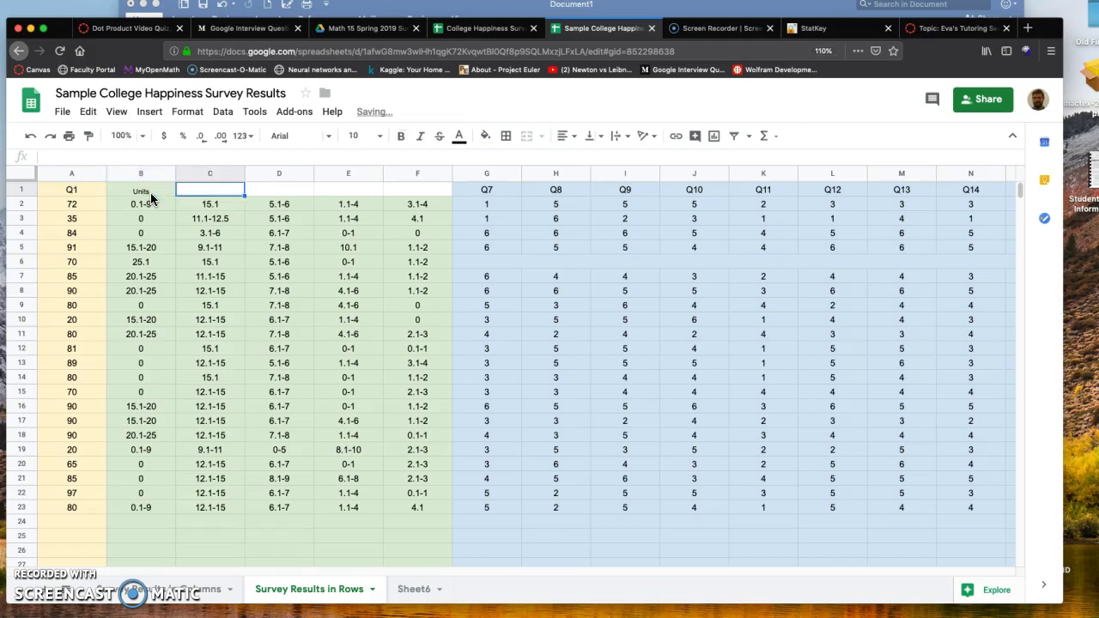
type("Wr")
type("rk")
key("Tab")
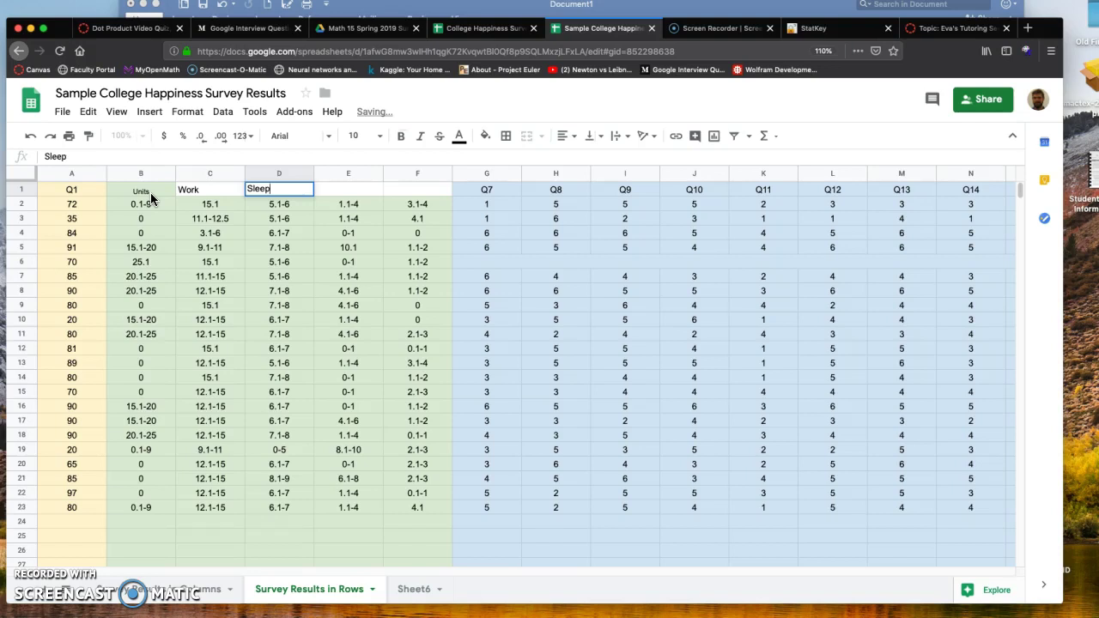
key("Tab")
Enter the headings Exercise in E1 and Social Media in F1, correcting the spelling of Media
type("E")
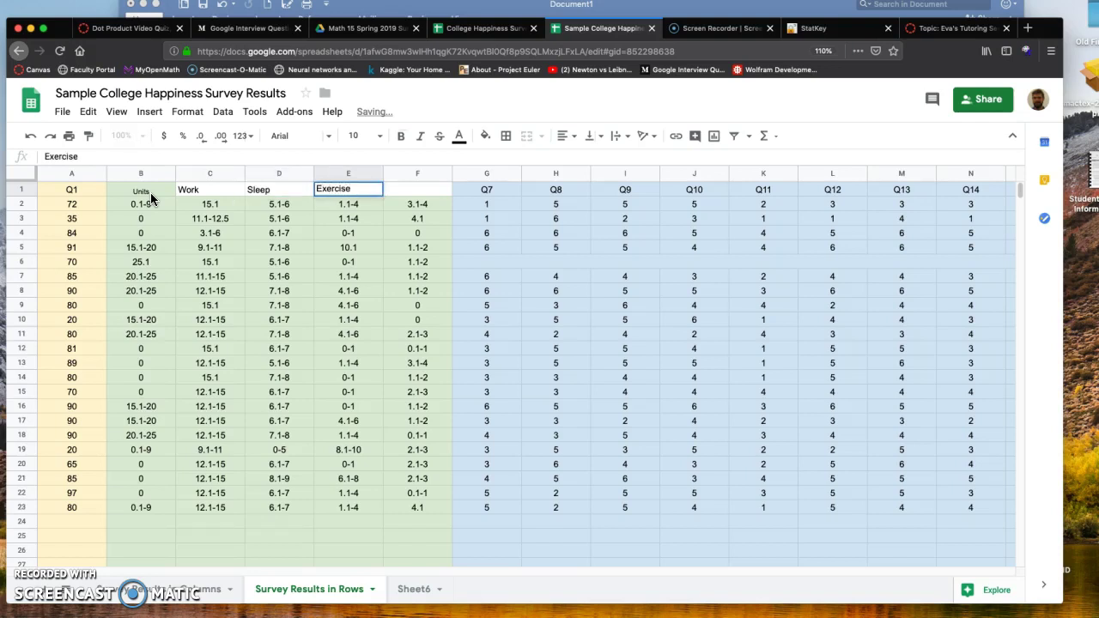
key("Tab")
type("Social MEdi")
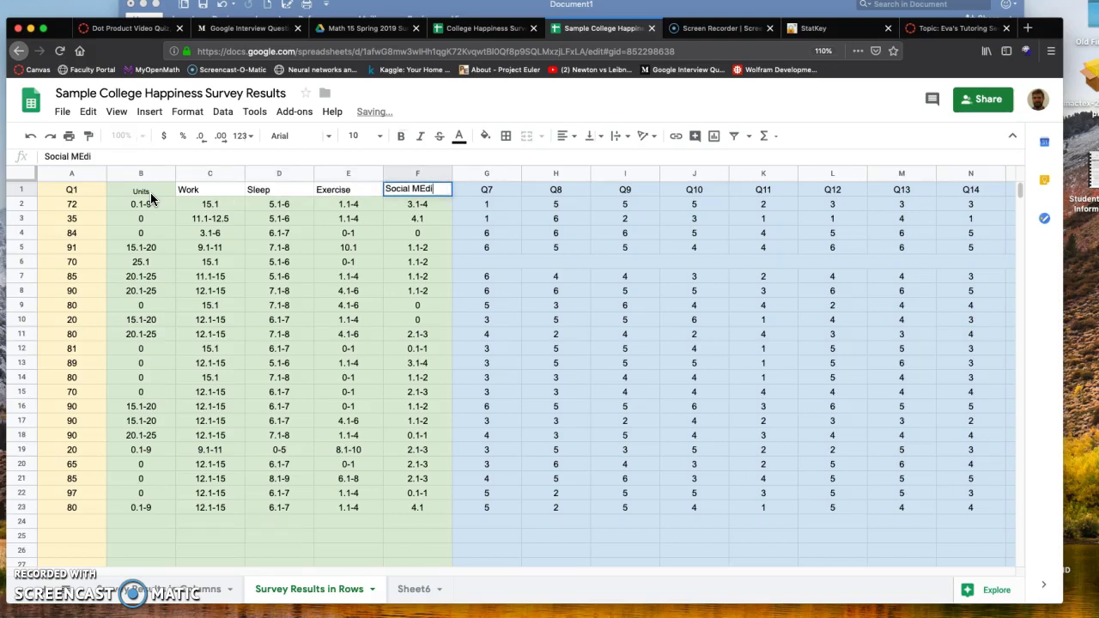
type("a")
left_click(150, 198)
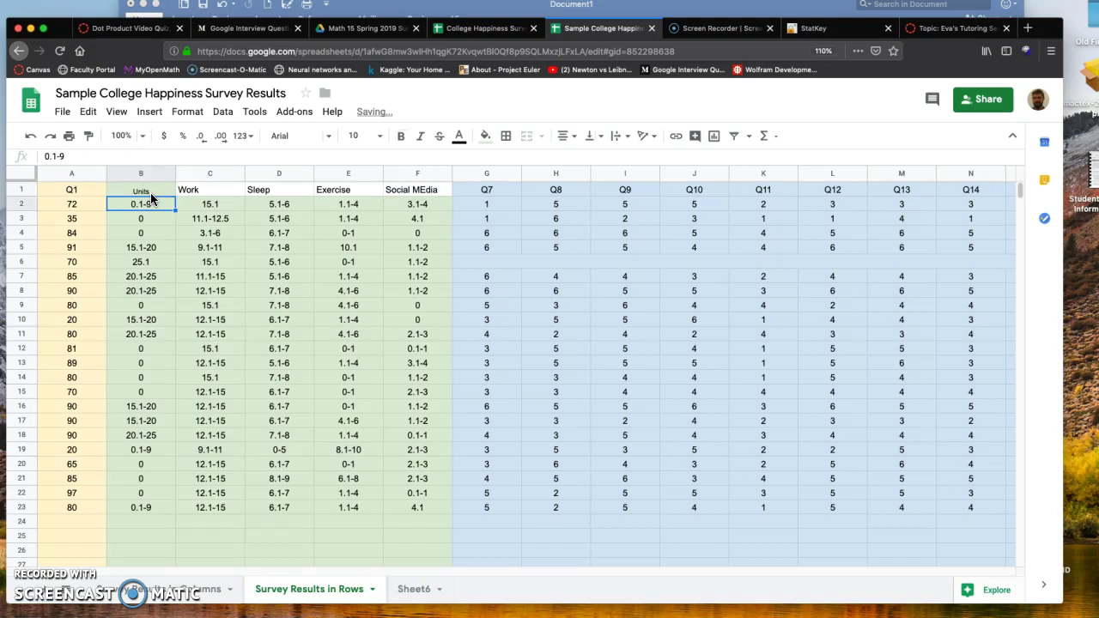
left_click(423, 187)
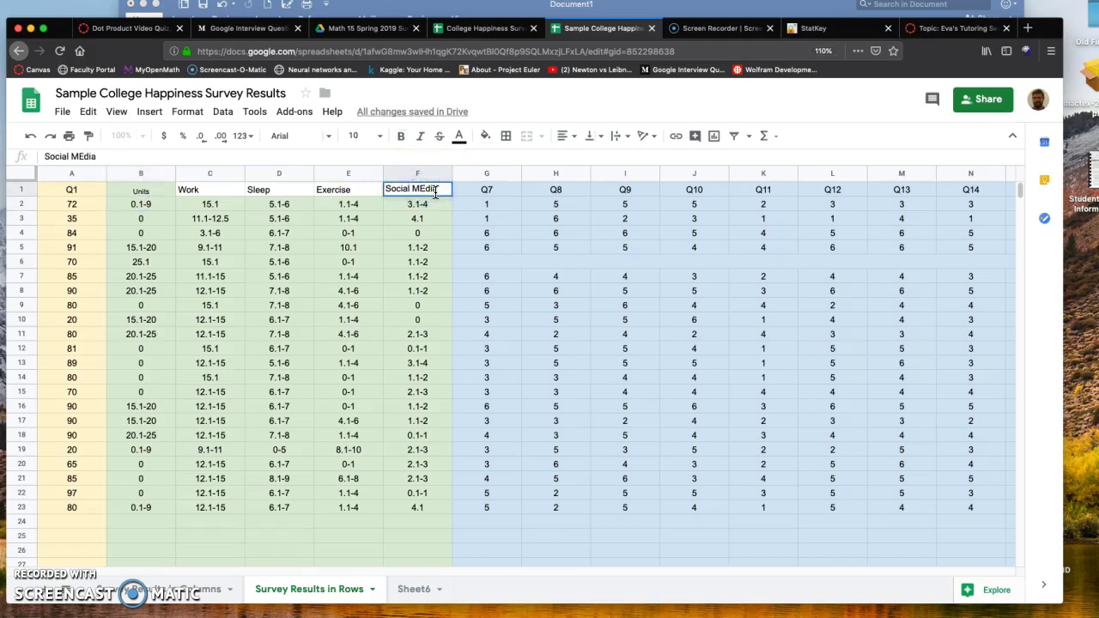
left_click(294, 238)
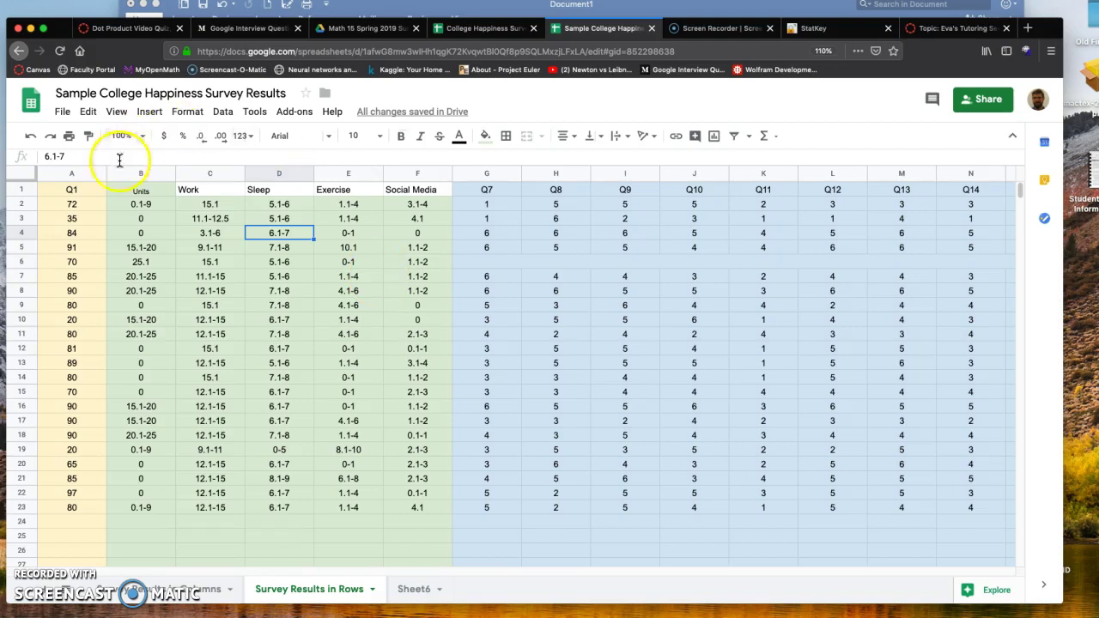
Check the Oxford Questions block in Survey Results in Columns and delete columns G to AJ, Q7 through Score, from Survey Results in Rows
left_click(134, 221)
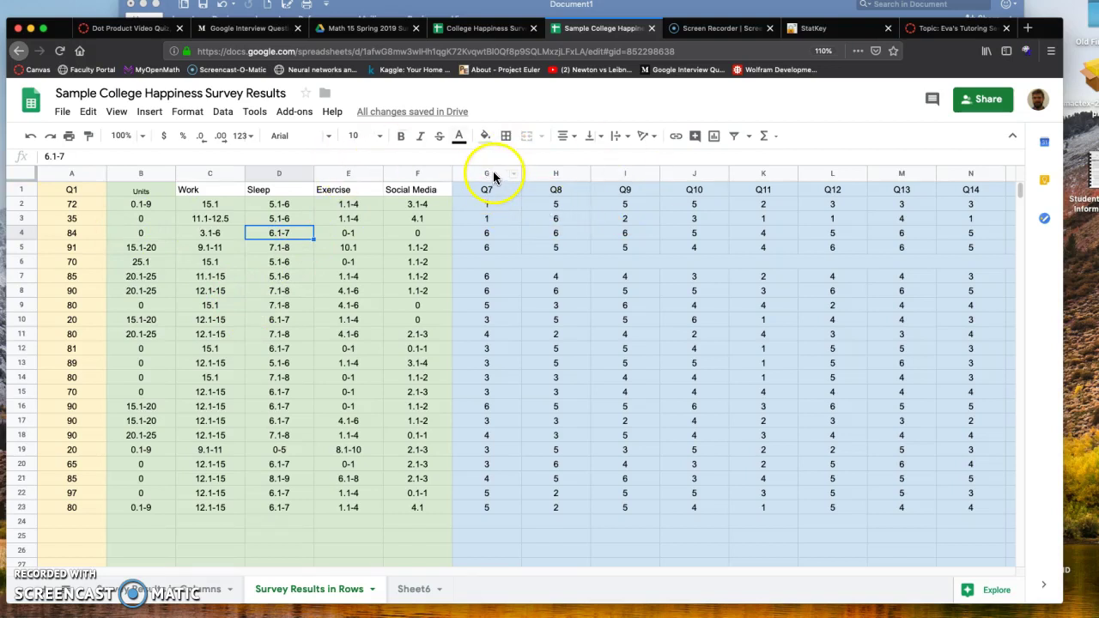
left_click(158, 589)
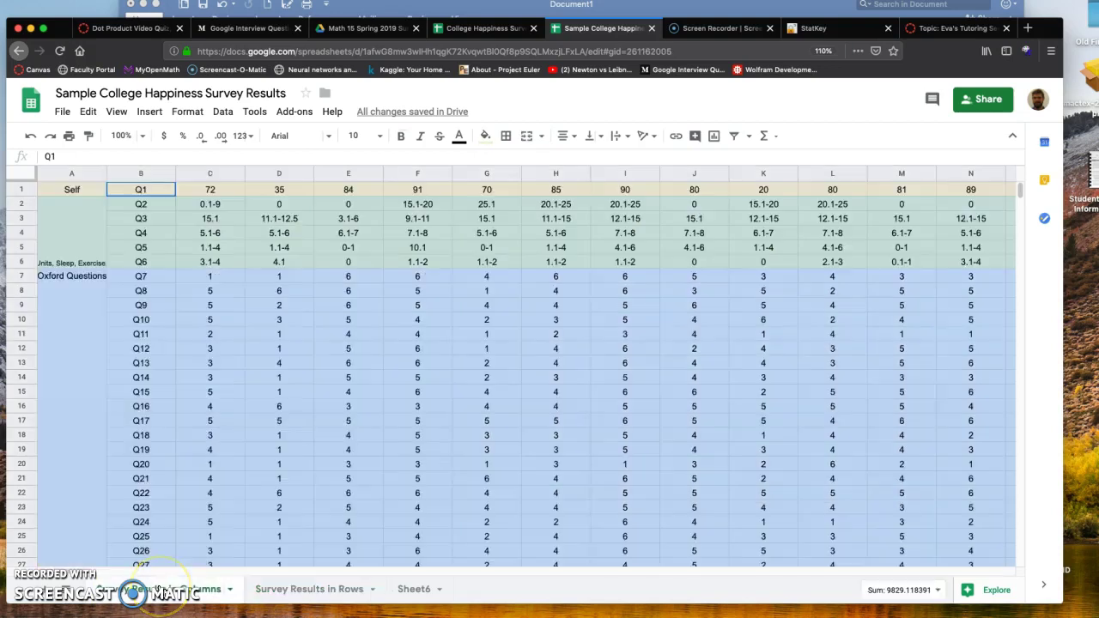
left_click(76, 283)
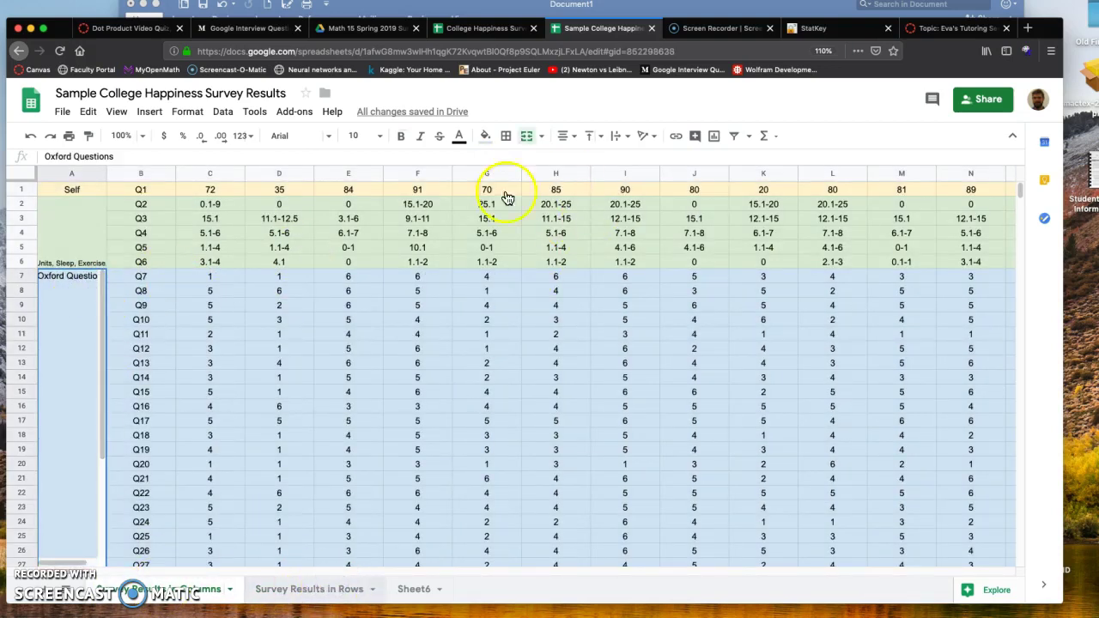
left_click(260, 582)
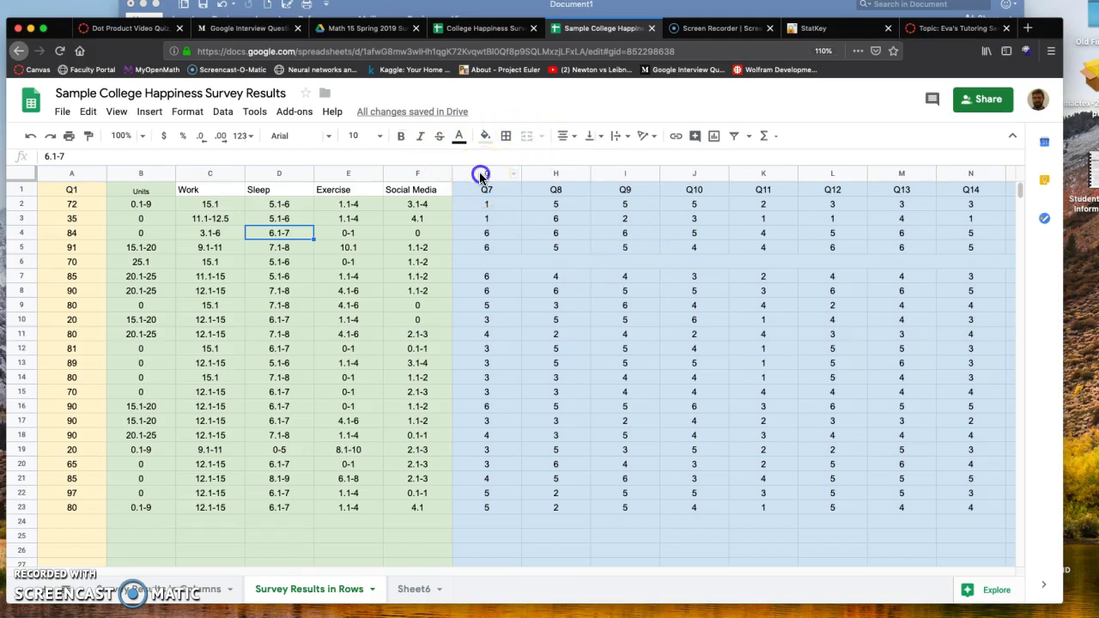
left_click_drag(481, 175, 777, 174)
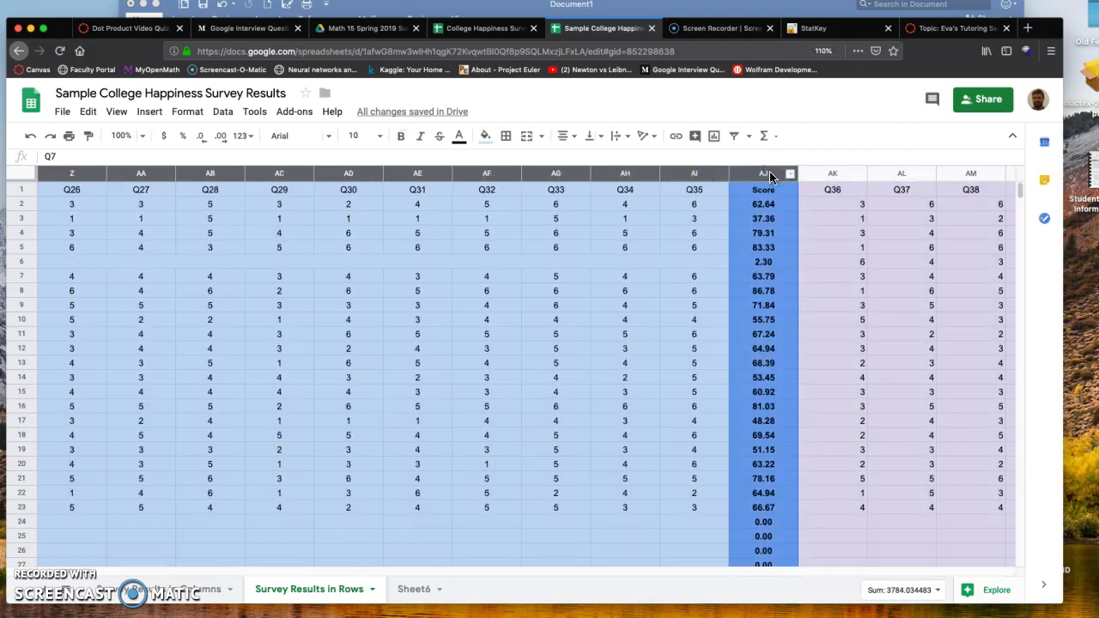
right_click(764, 176)
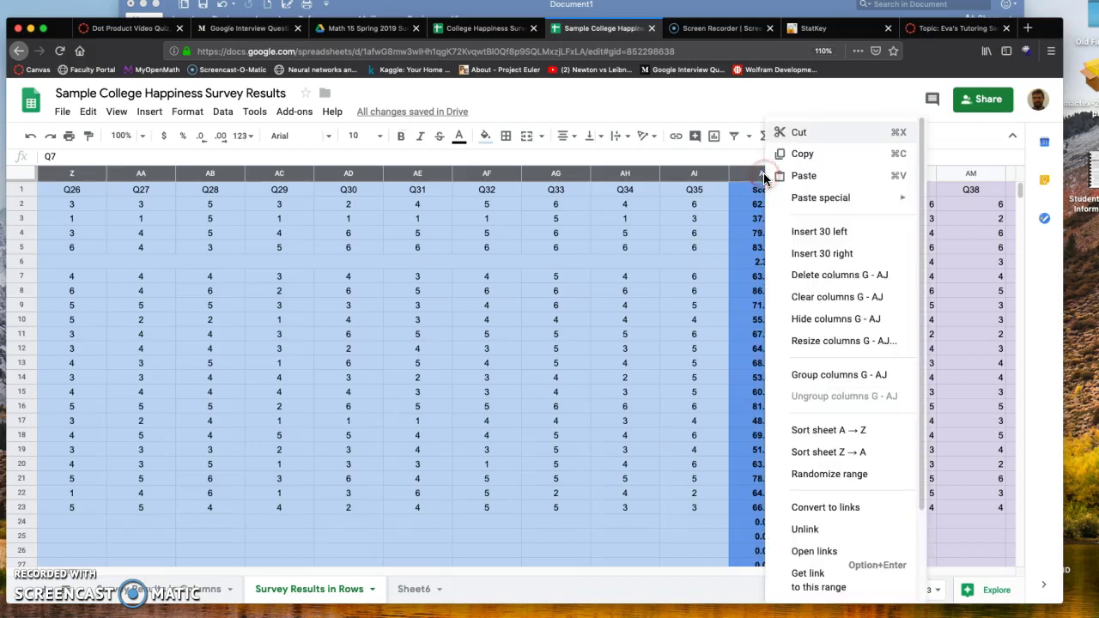
left_click(855, 279)
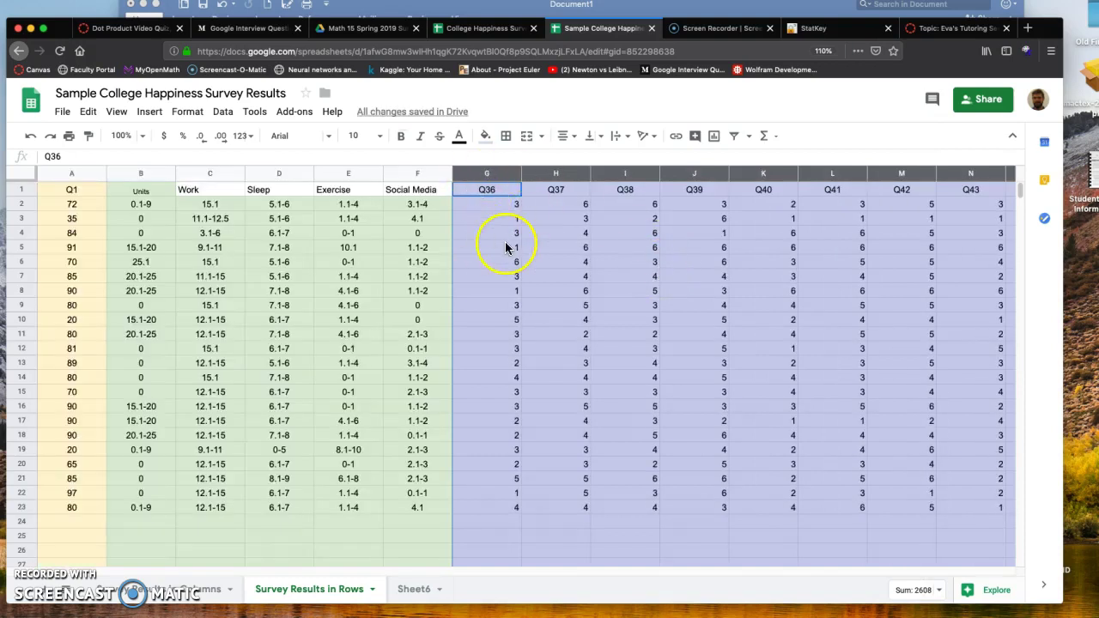
left_click(505, 247)
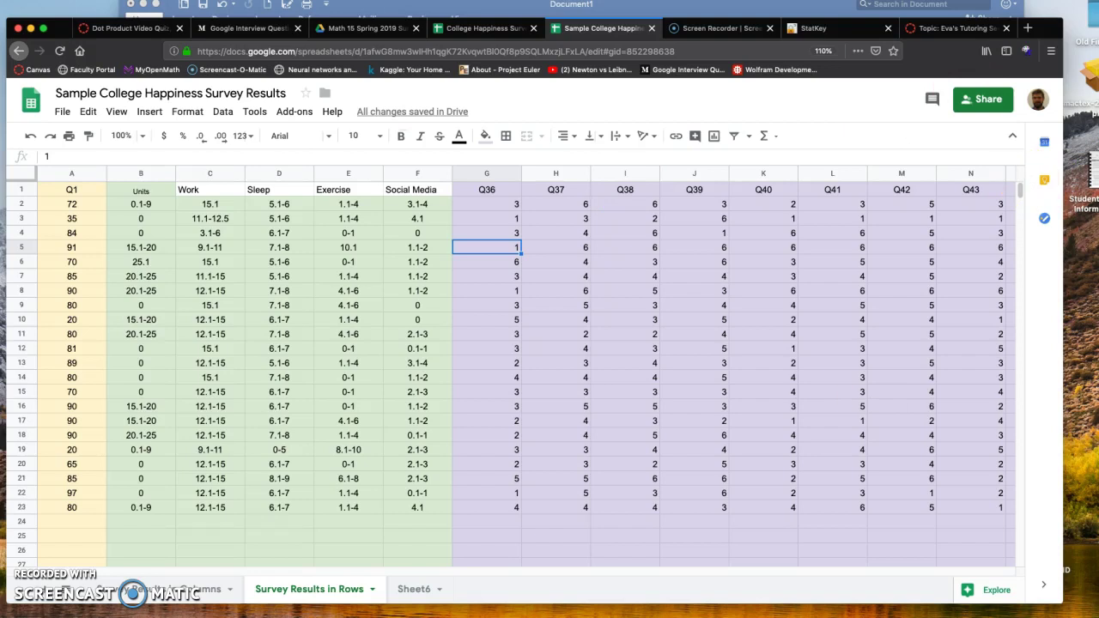
Review the Analyze Data and Test Your Claims instructions in the Word document, and look over StatKey's main page
key("super+Tab")
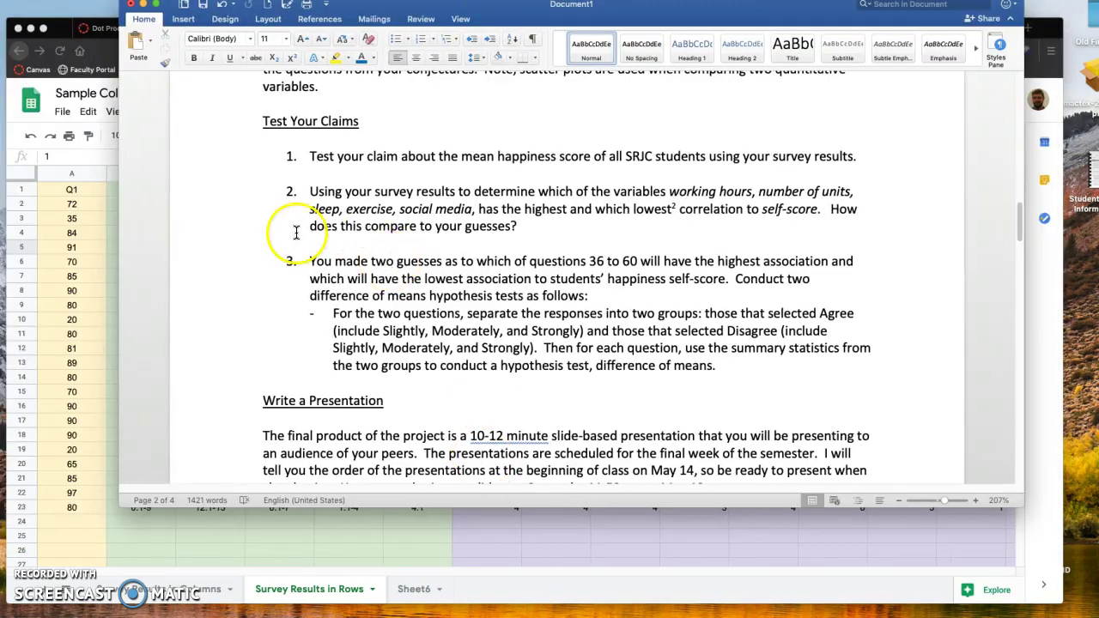
scroll(295, 232, "up", 5)
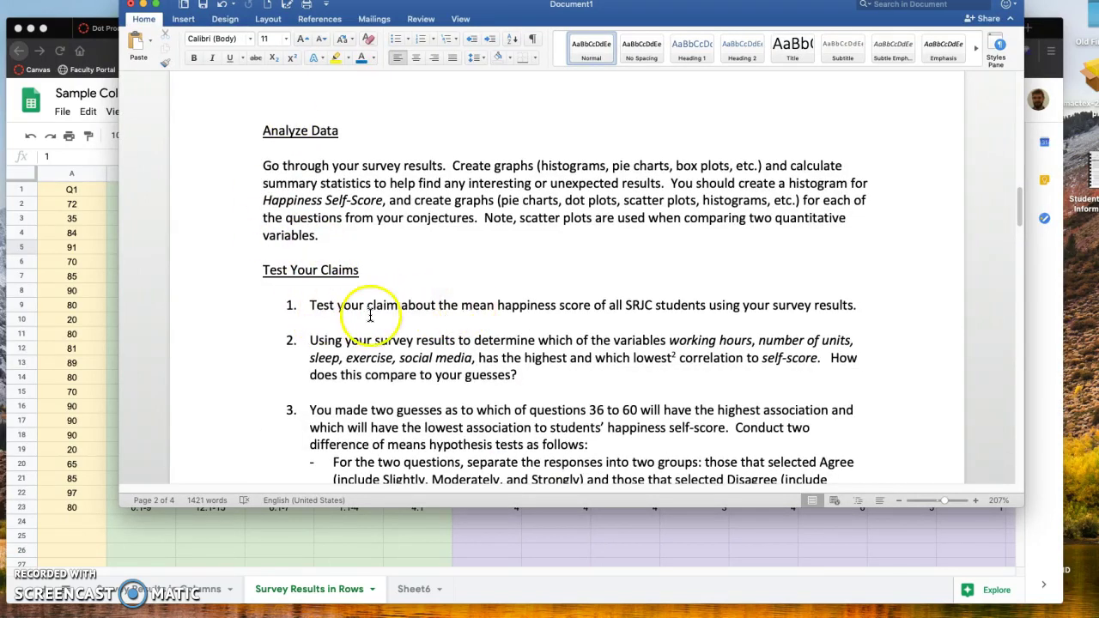
scroll(370, 315, "down", 1)
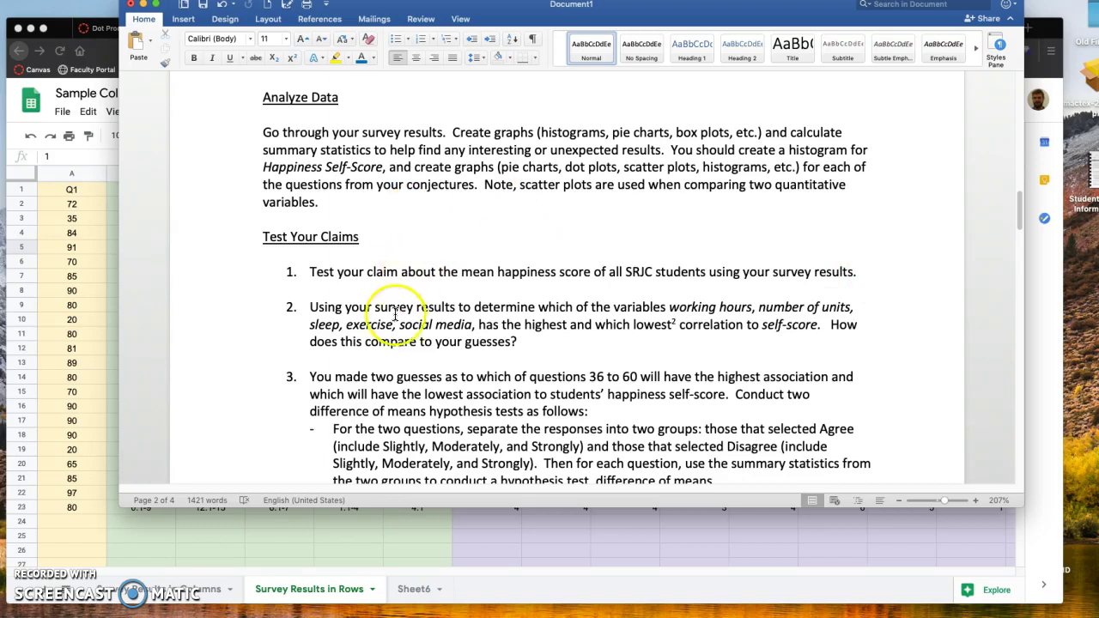
left_click(56, 268)
left_click(74, 192)
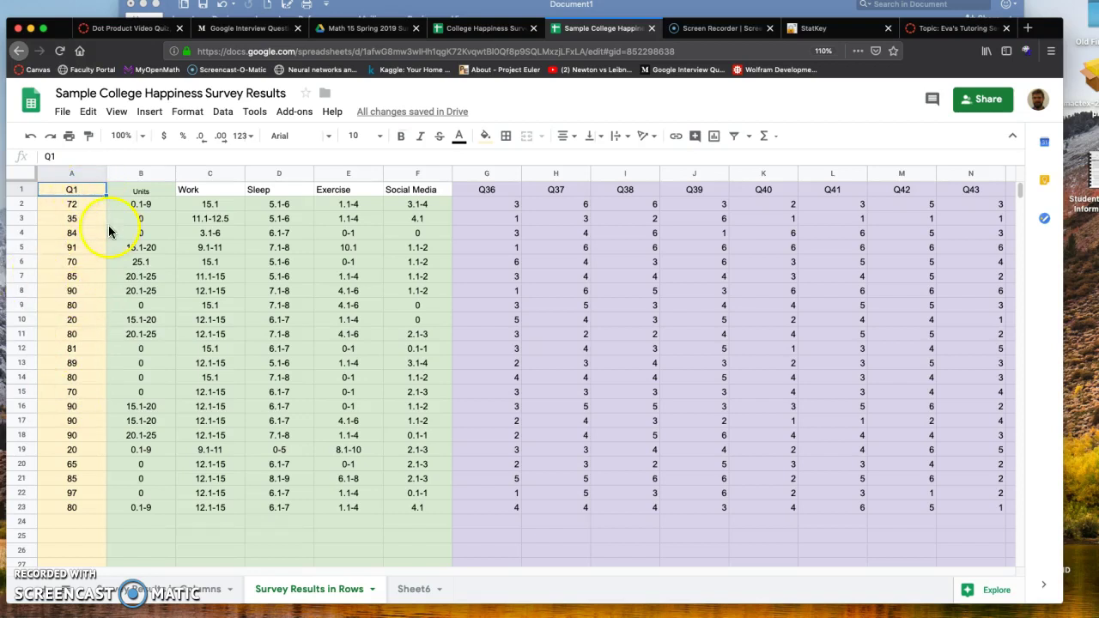
left_click(824, 29)
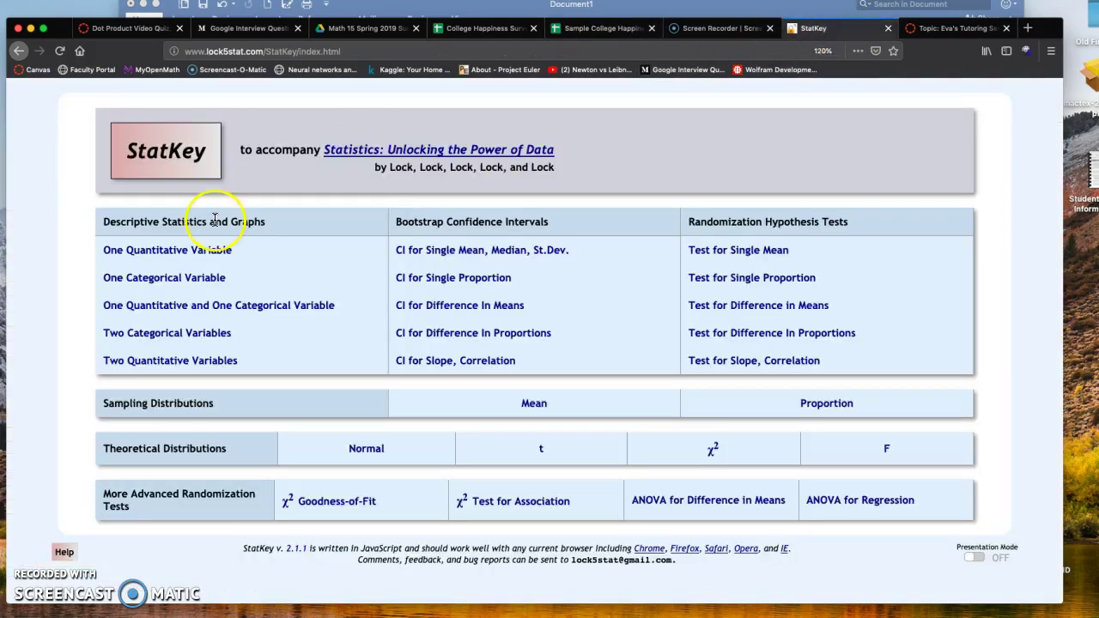
left_click(580, 28)
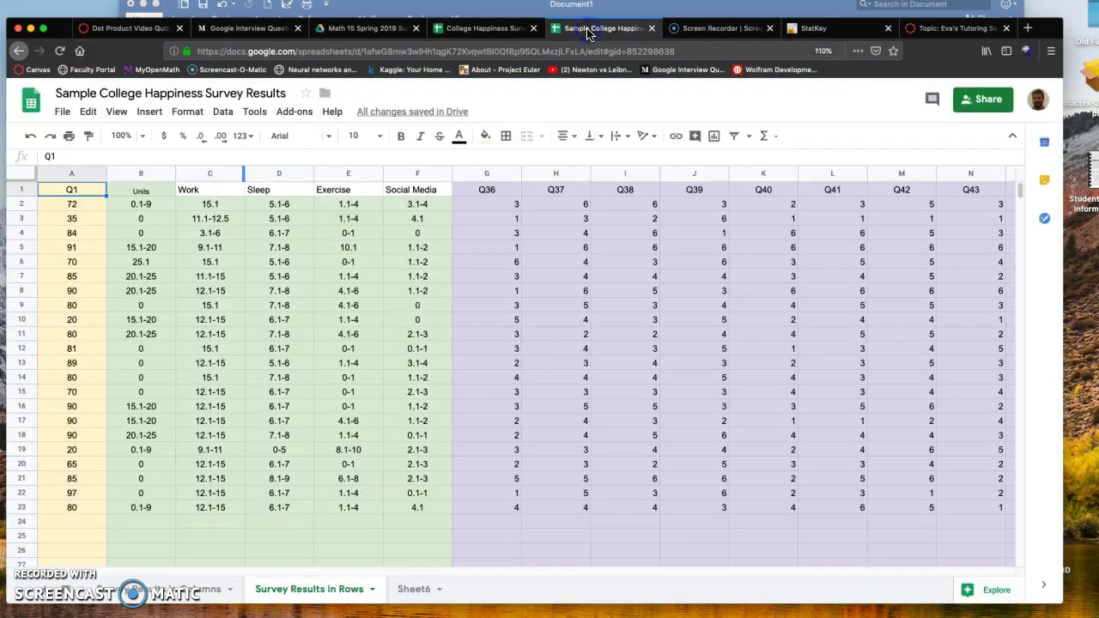
Copy column A, the Q1 self-scores, from the Survey Results in Rows sheet
left_click(69, 175)
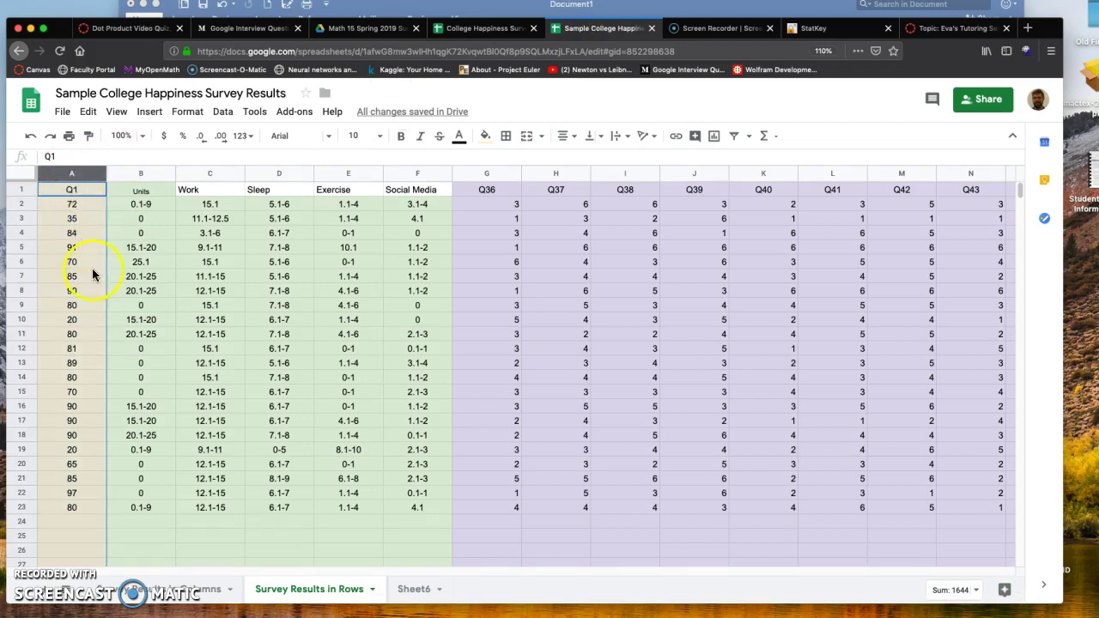
right_click(70, 178)
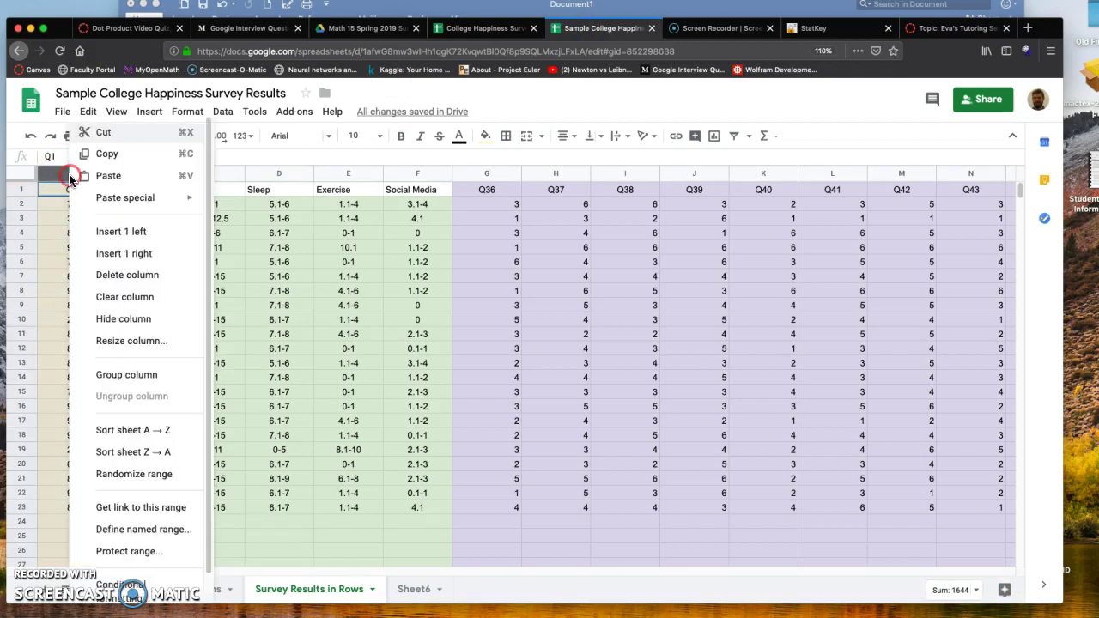
left_click(89, 153)
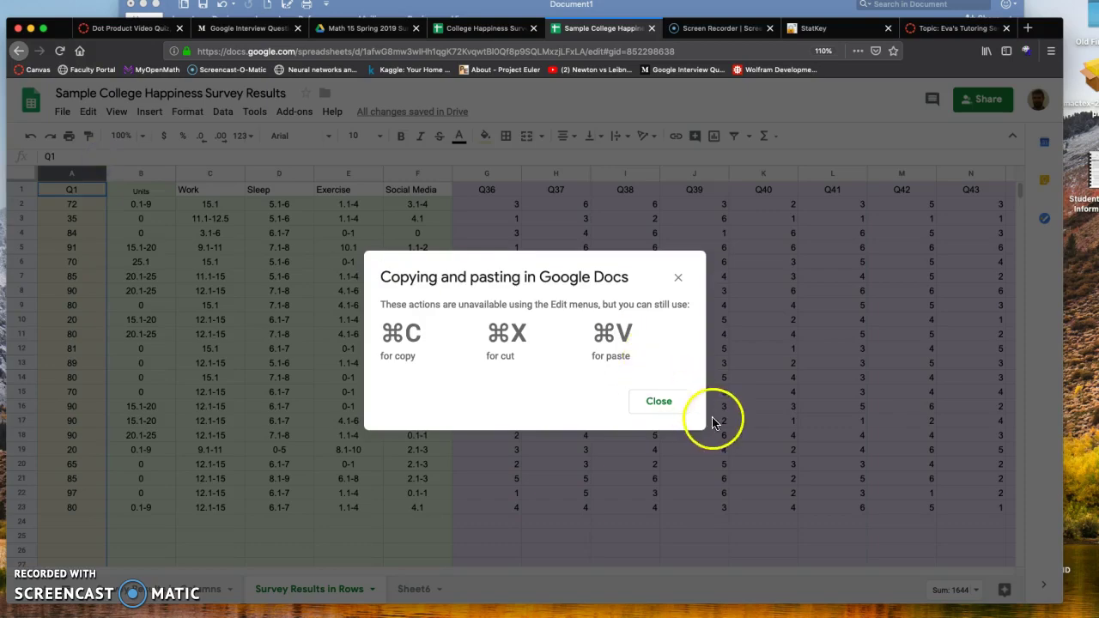
left_click(660, 401)
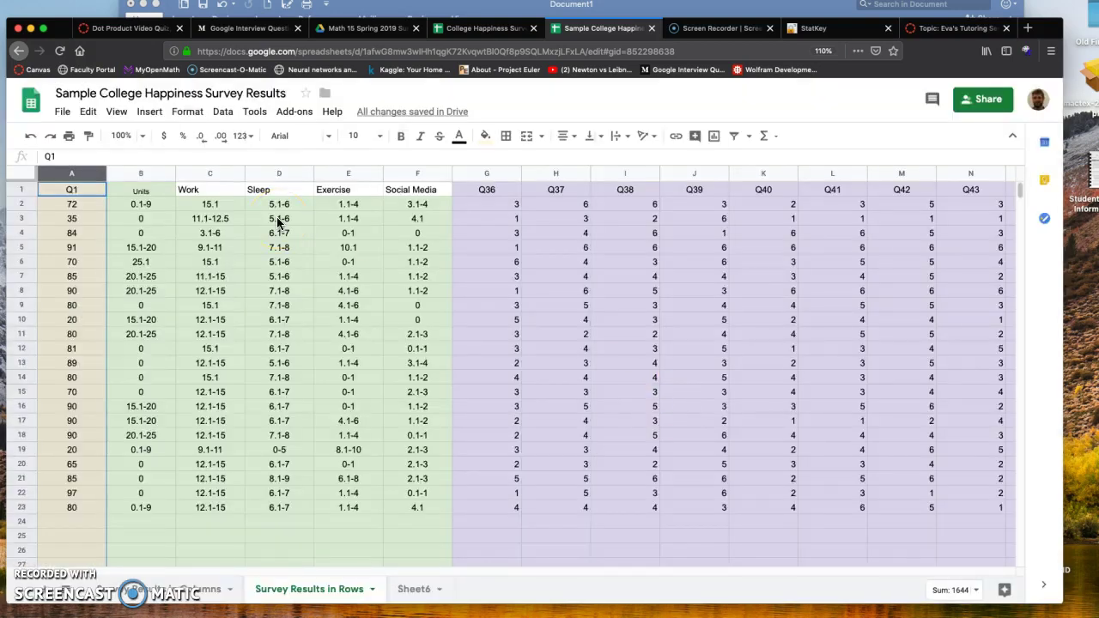
In StatKey's One Quantitative Variable descriptive statistics, replace the Mammal Longevity sample data with the copied Q1 column
left_click(858, 33)
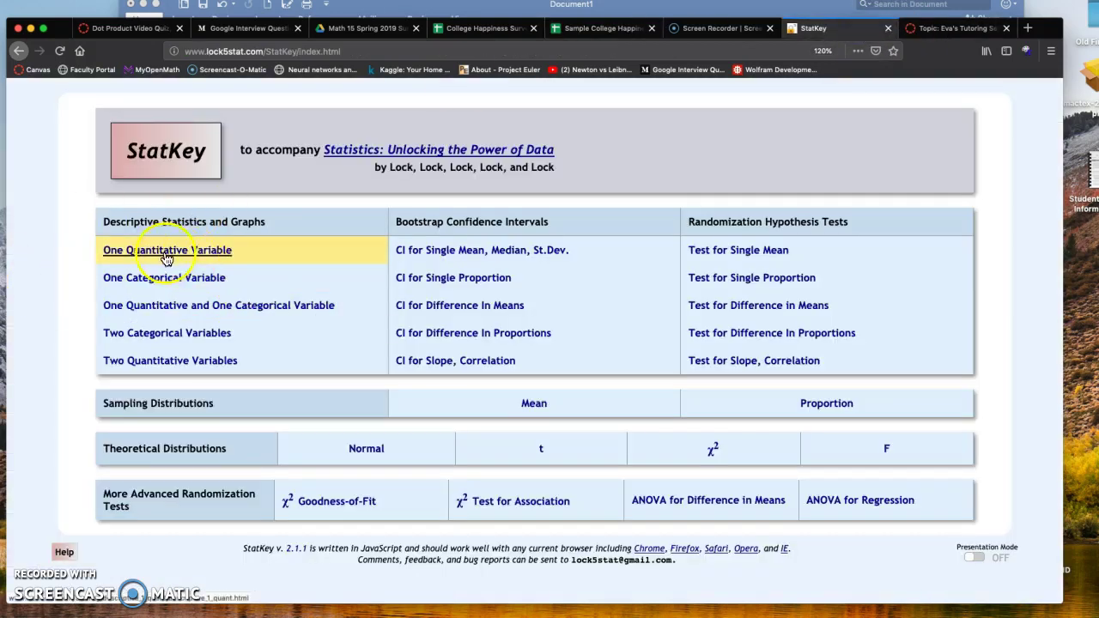
left_click(192, 257)
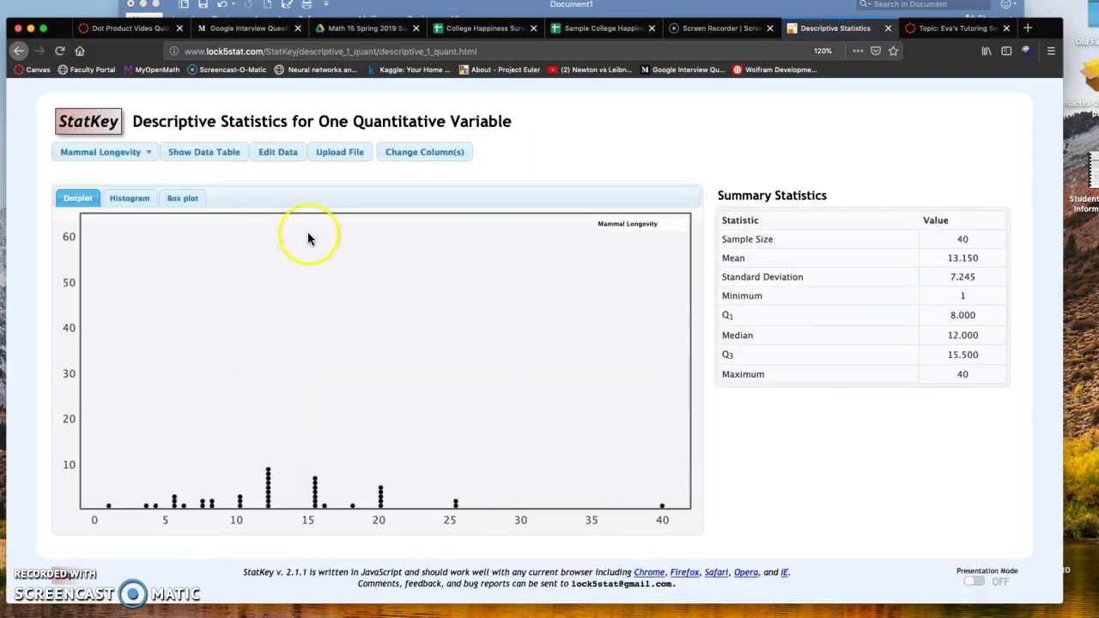
left_click(286, 158)
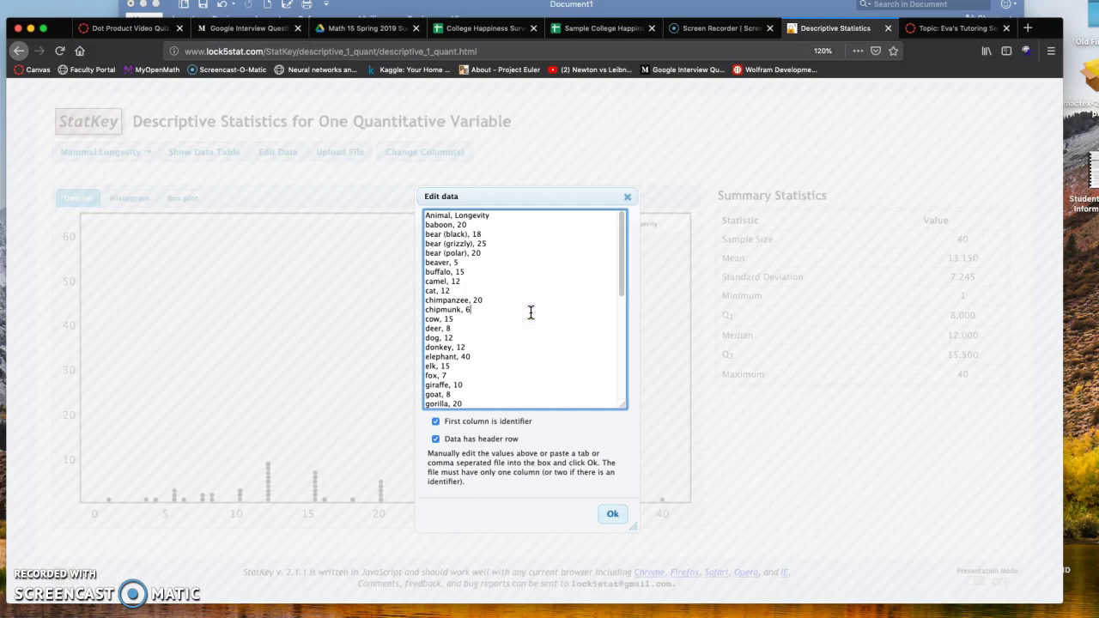
key("ctrl+a")
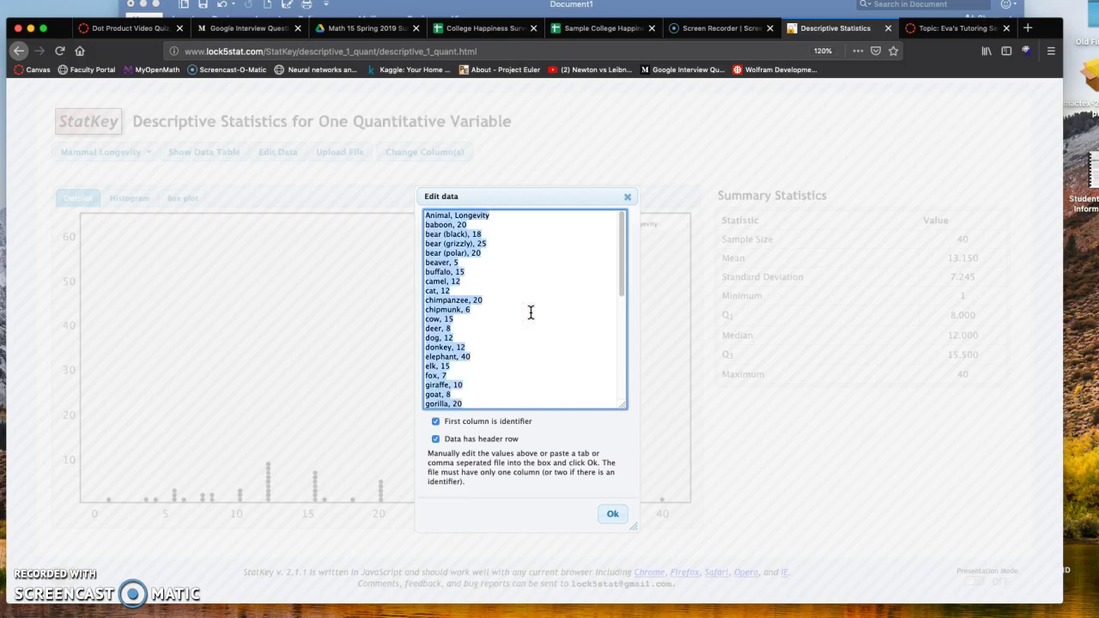
key("BackSpace")
left_click(509, 266)
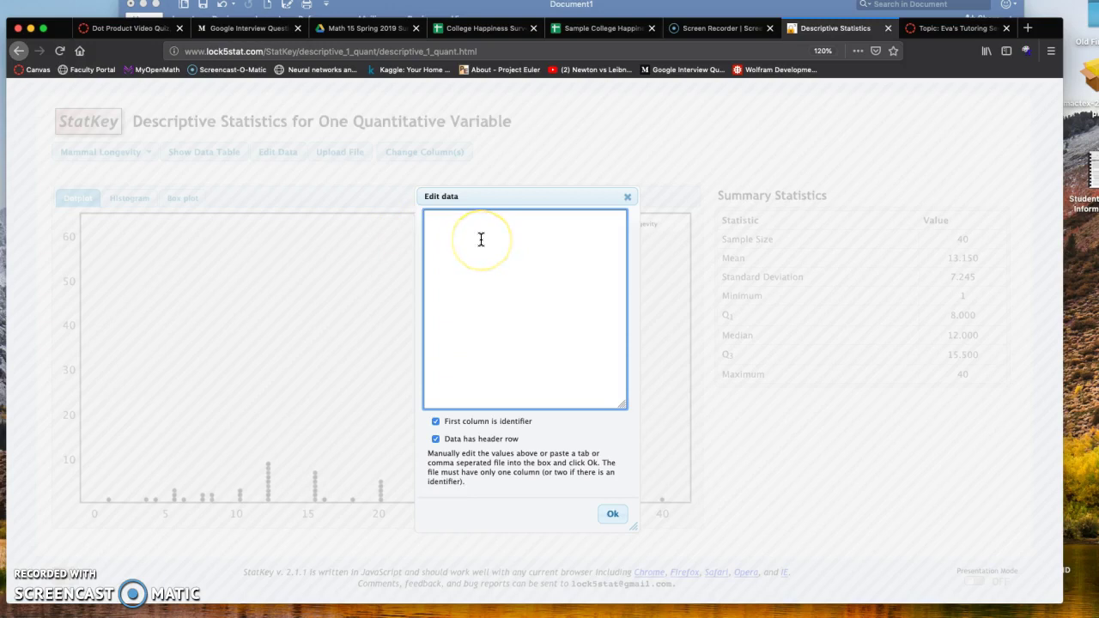
right_click(480, 239)
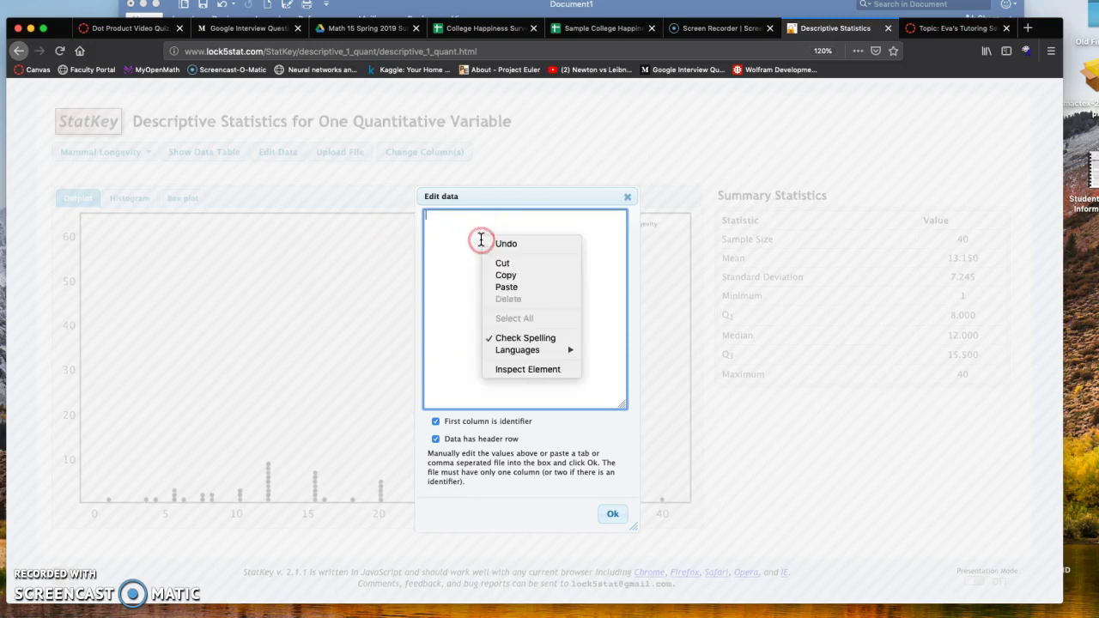
left_click(510, 287)
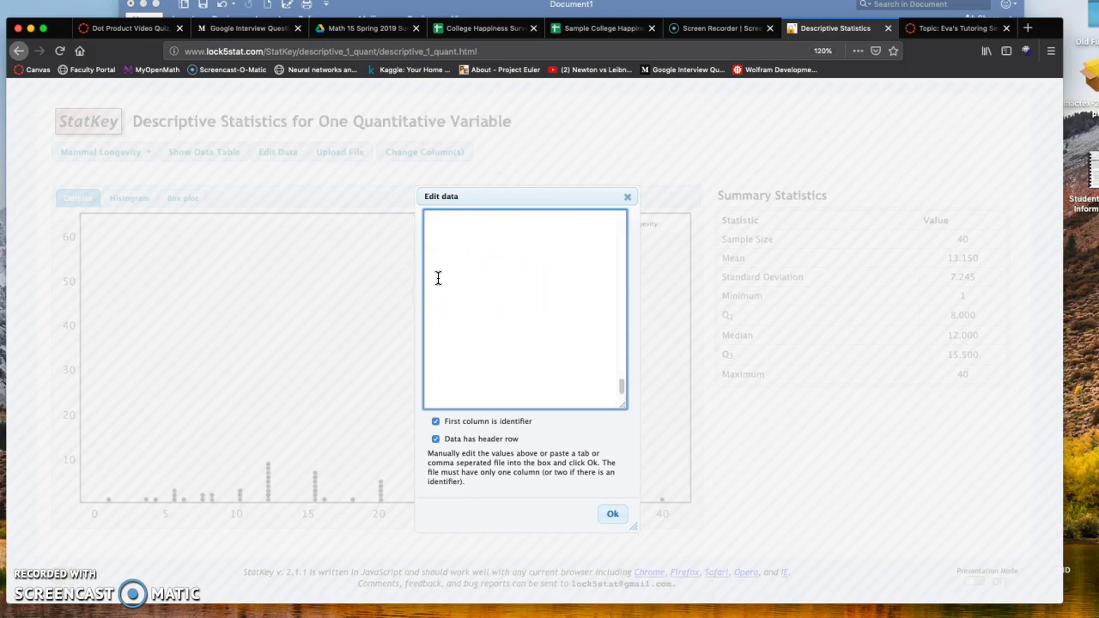
Rename the pasted data's header Q1 to Self Score, turn off the first-column identifier option, and load the data
scroll(438, 277, "up", 10)
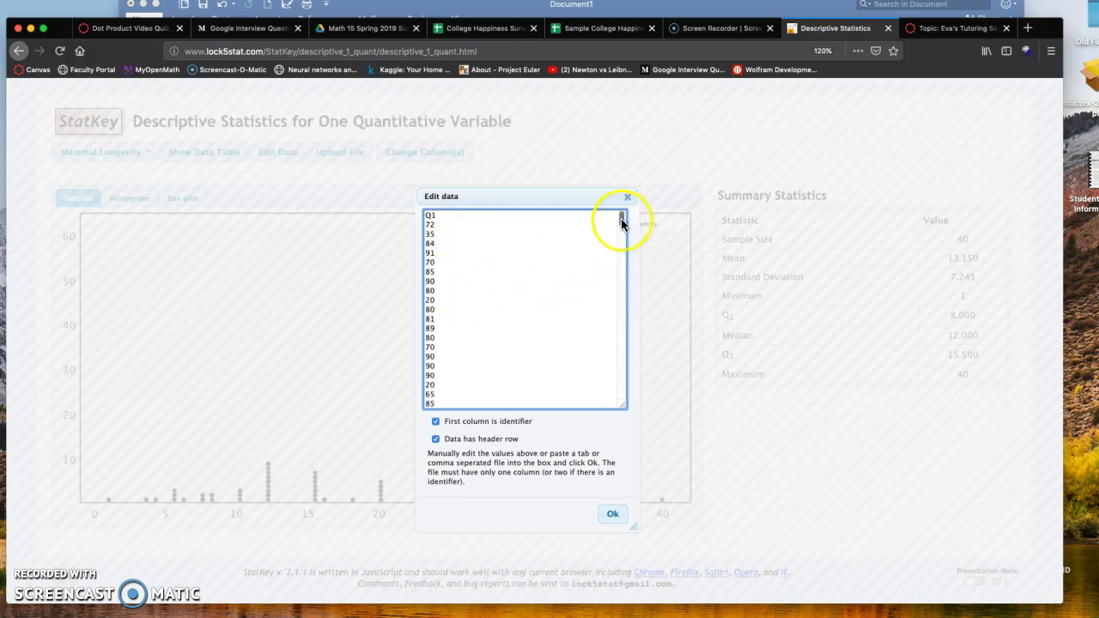
left_click_drag(620, 228, 626, 186)
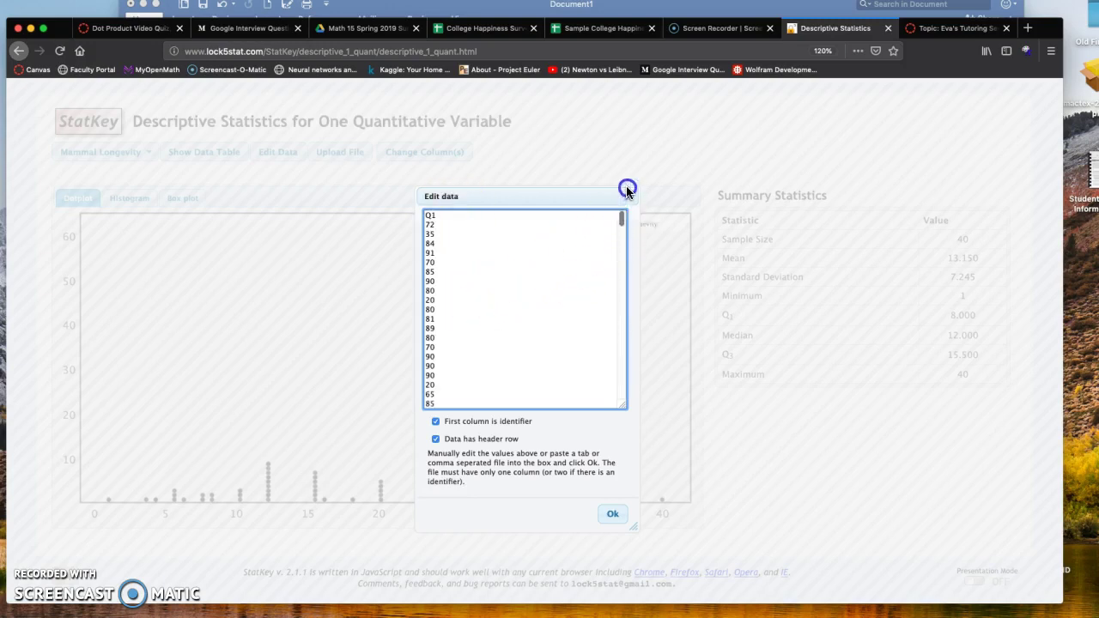
left_click(436, 214)
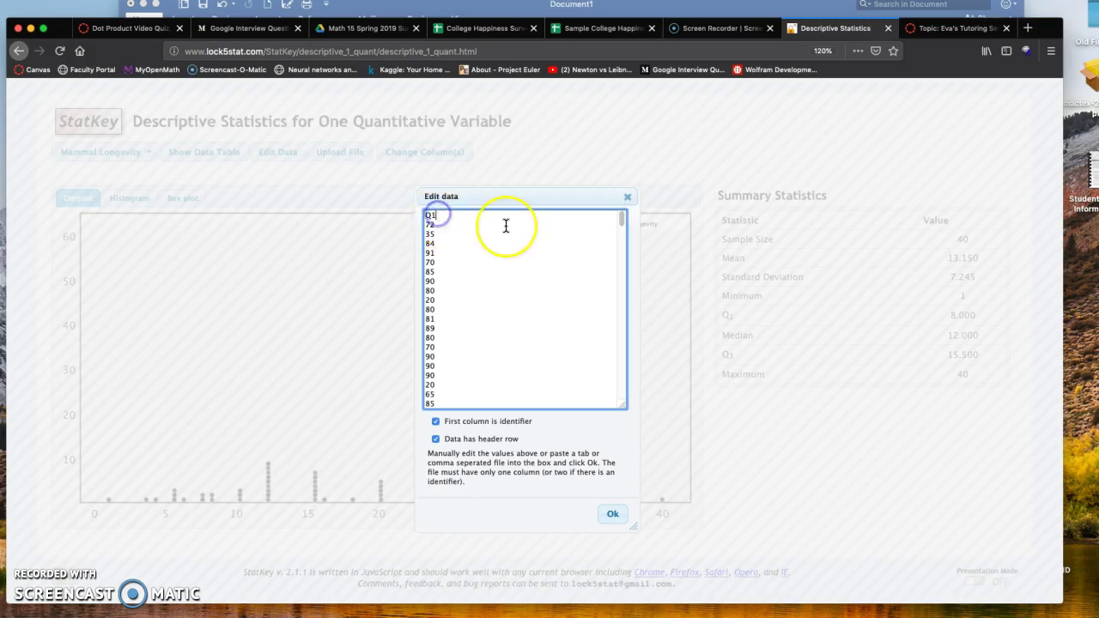
key("BackSpace")
type("Self Score")
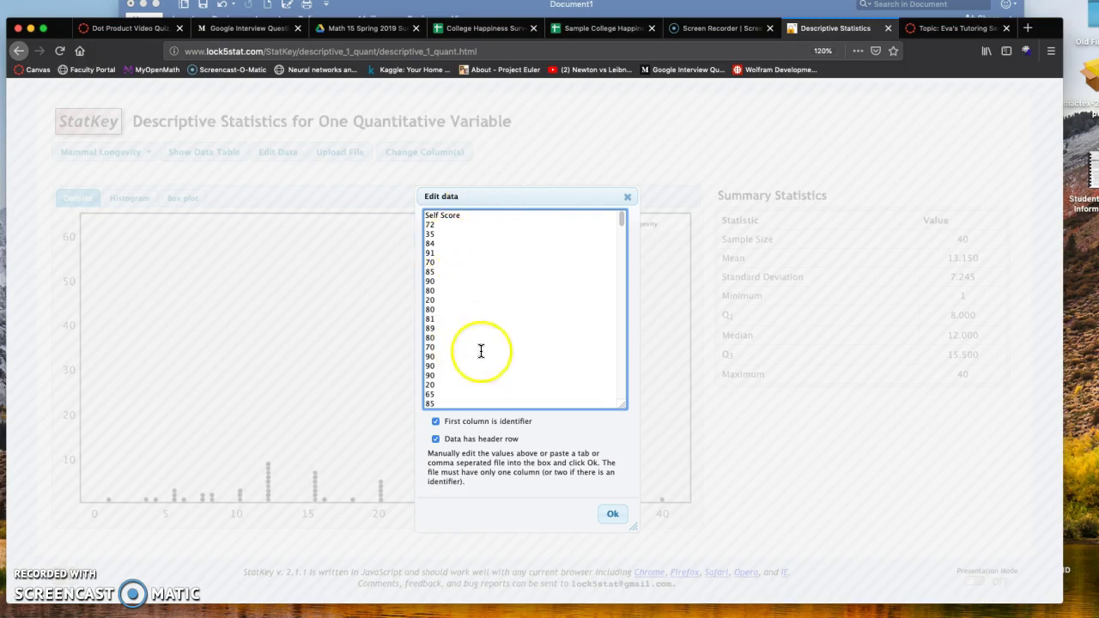
left_click(436, 420)
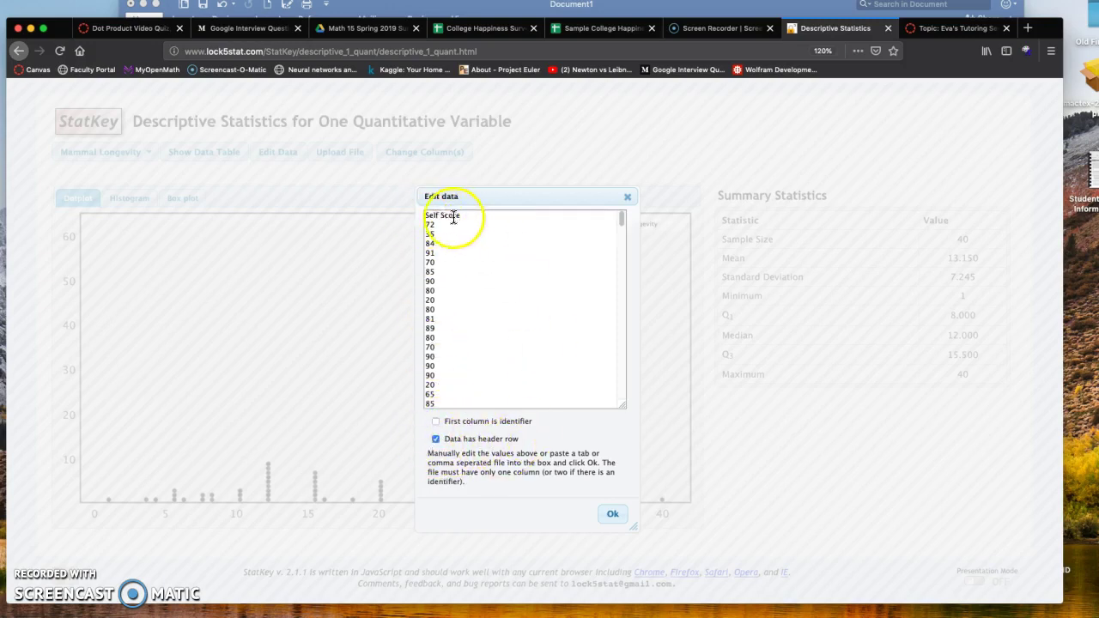
left_click(610, 513)
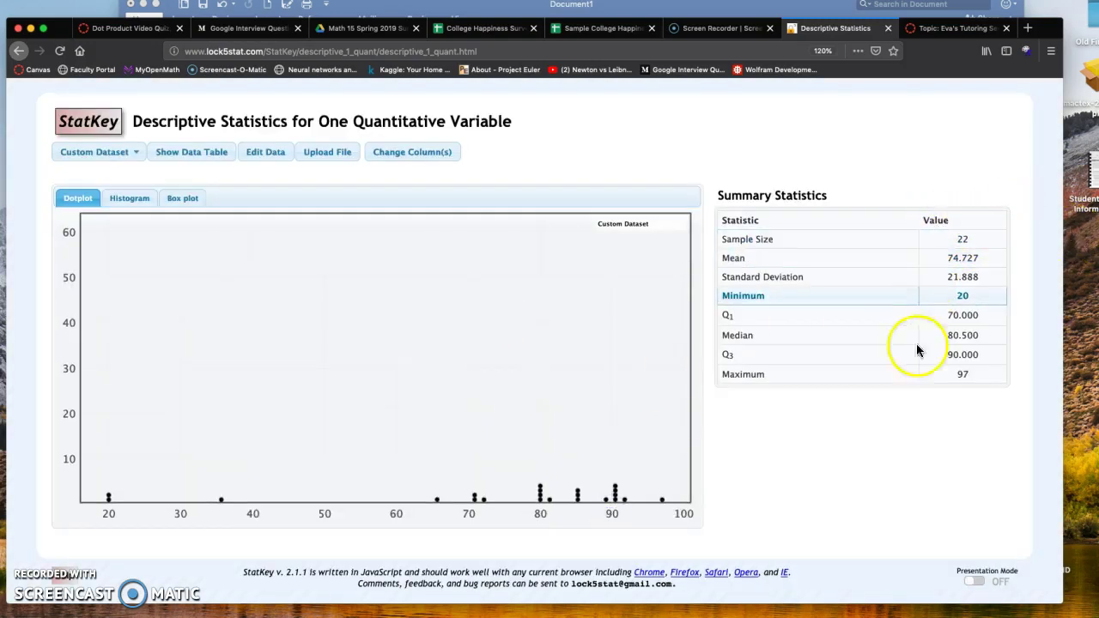
Display the self-scores as a histogram with 11 buckets, and as a box plot
left_click(988, 262)
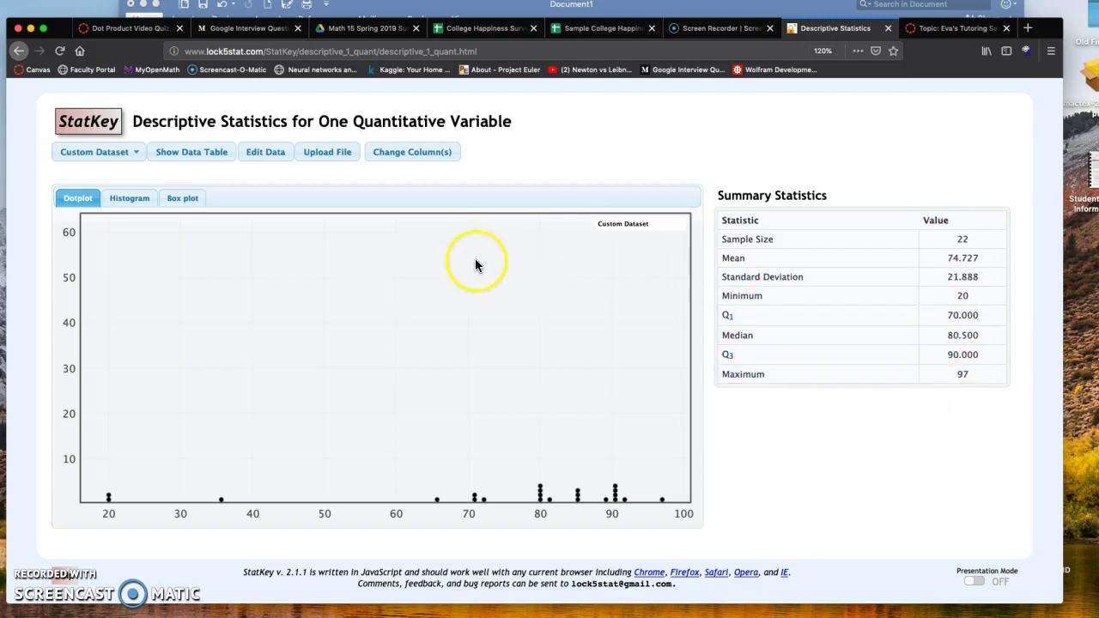
left_click(142, 206)
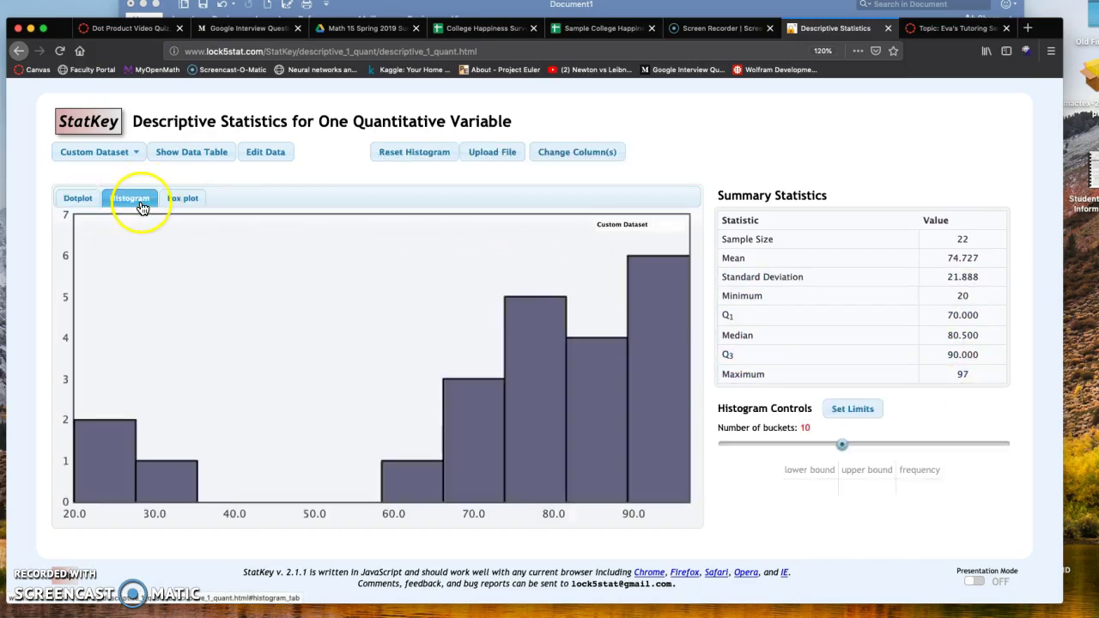
mouse_move(841, 445)
left_mouse_down()
mouse_move(830, 447)
mouse_move(856, 444)
left_mouse_up()
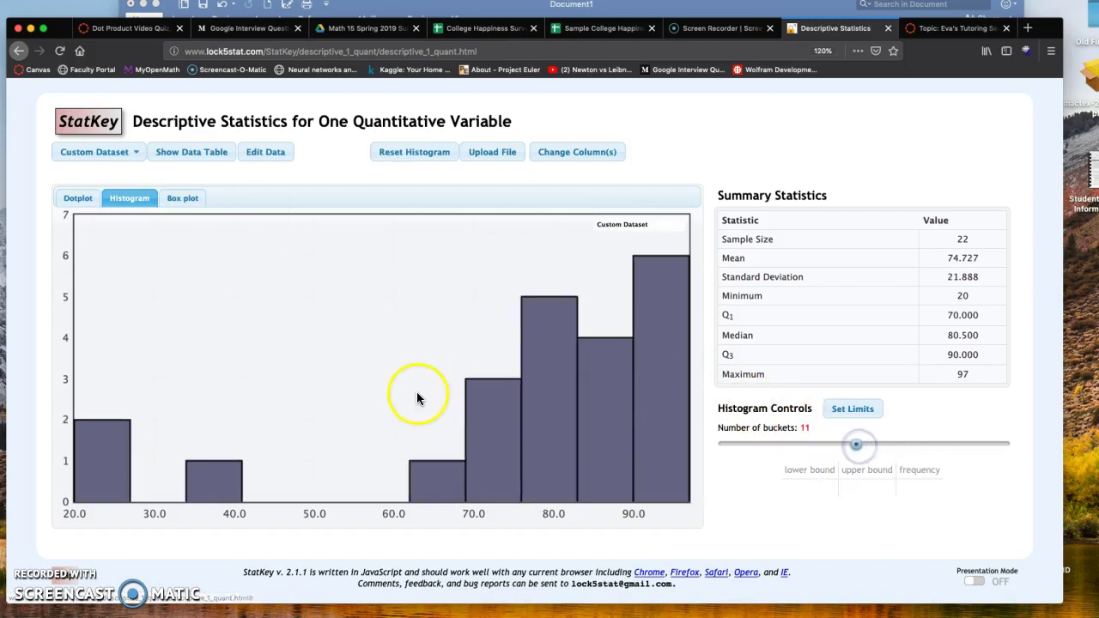
left_click(182, 199)
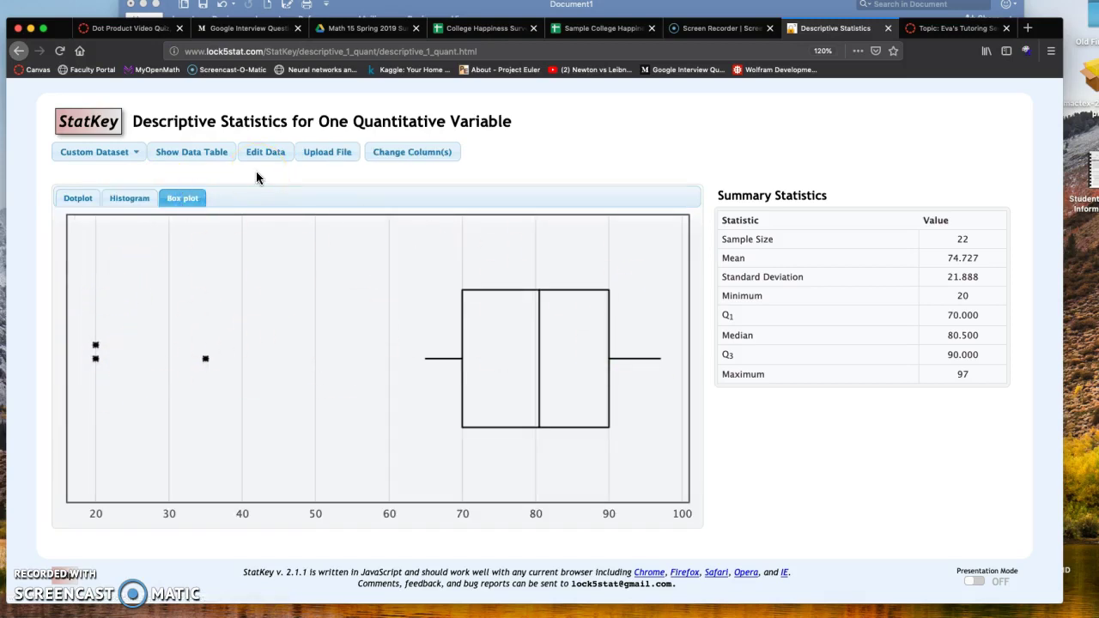
left_click(271, 152)
In the Word document, review the Test Your Claims and Write a Presentation instructions and the Making Conjectures questions
key("super+Tab")
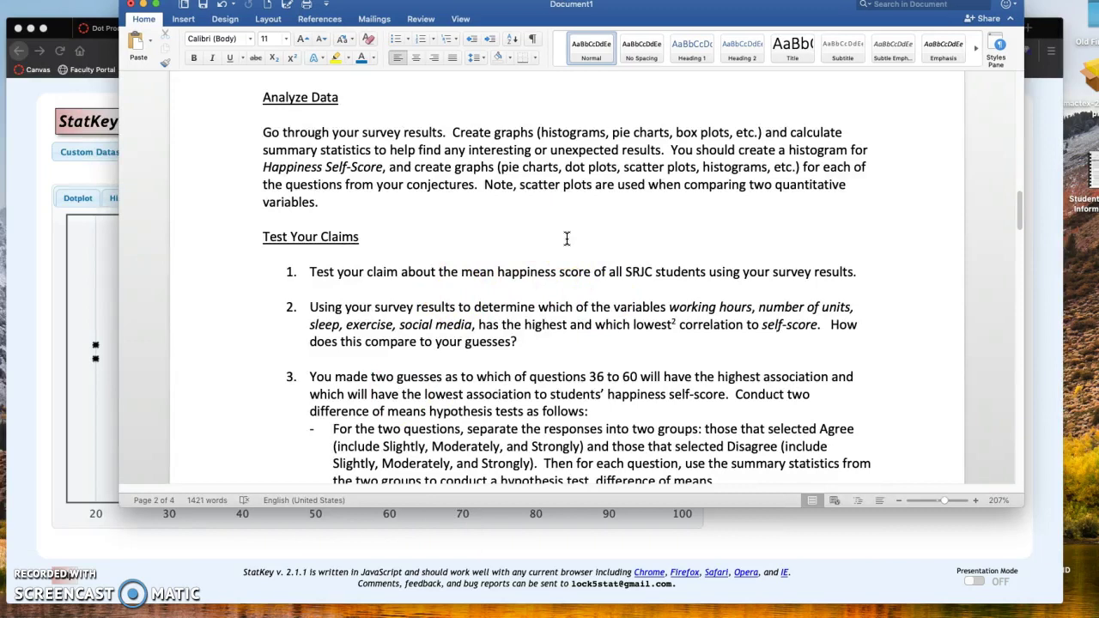
scroll(390, 224, "down", 10)
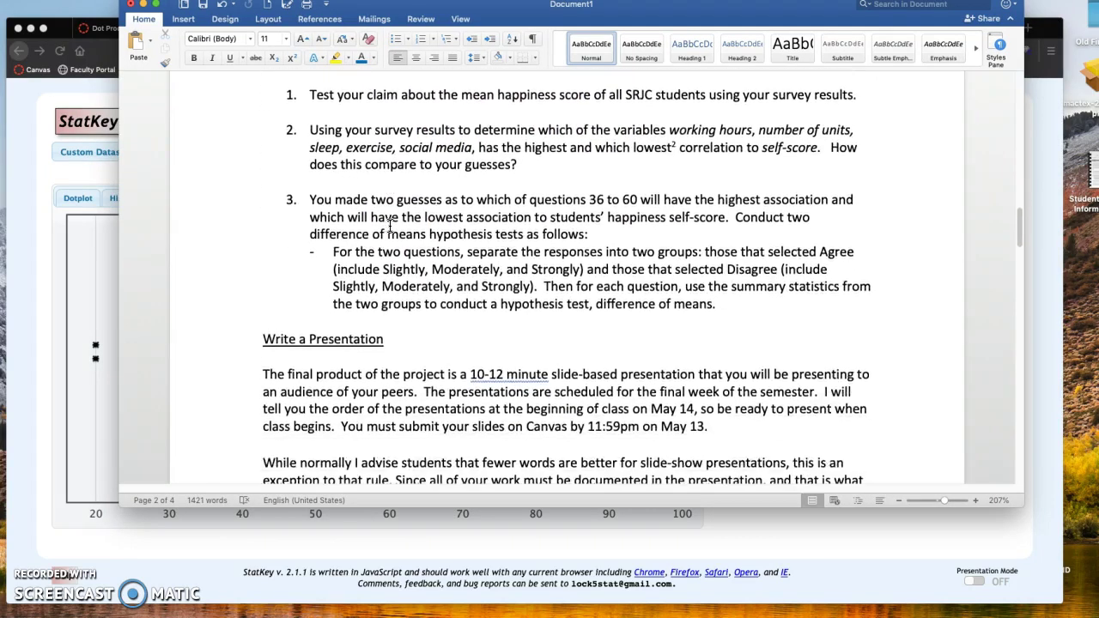
scroll(390, 225, "up", 1)
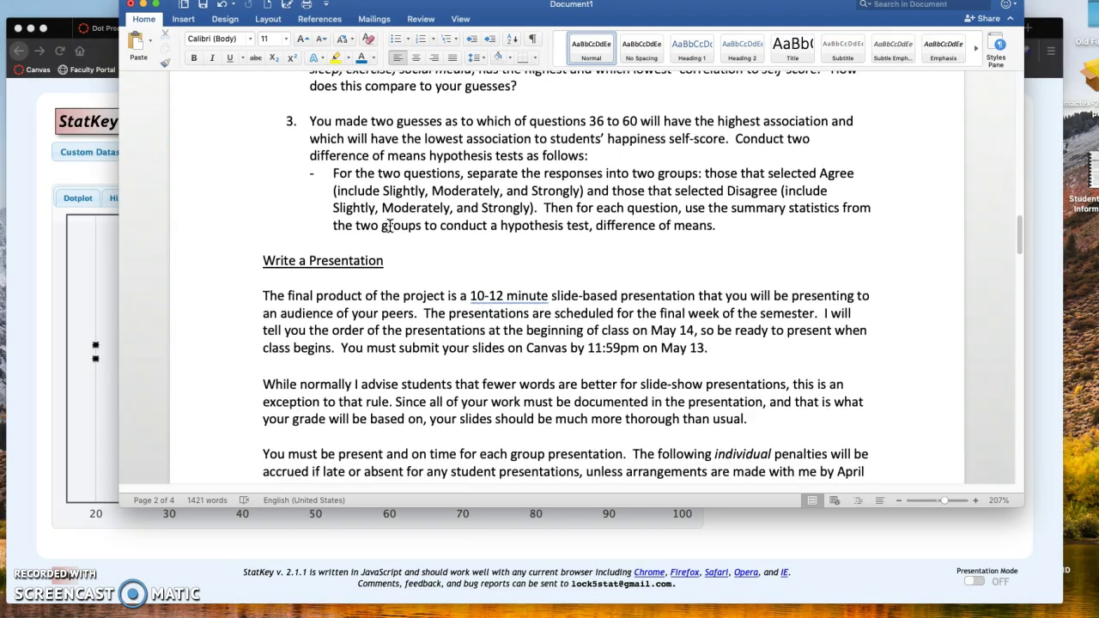
scroll(390, 225, "down", 6)
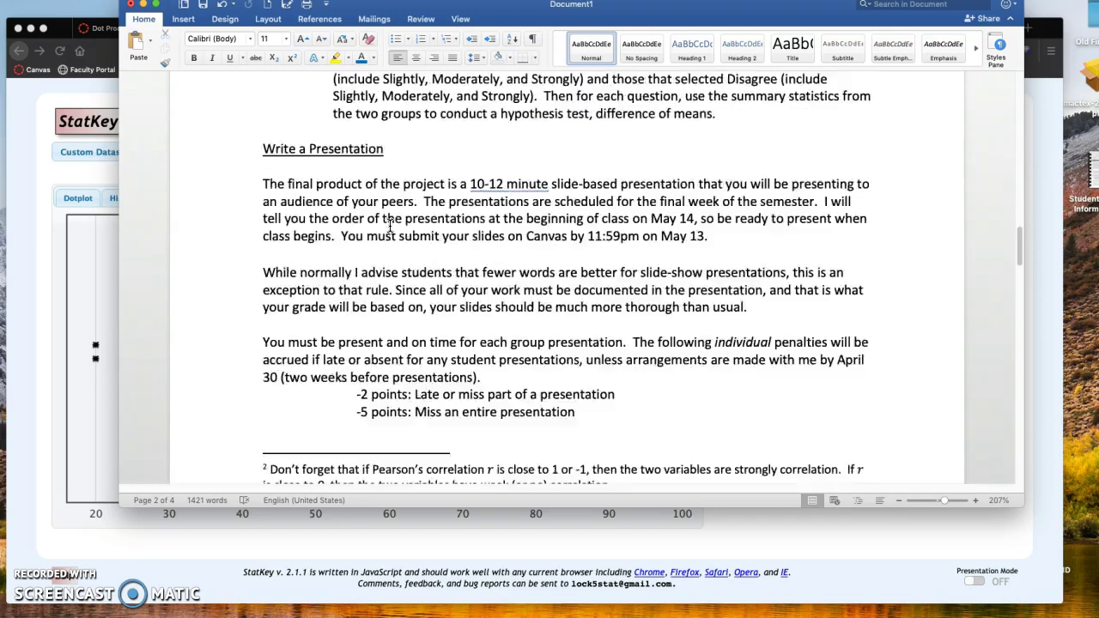
scroll(390, 225, "up", 12)
scroll(390, 225, "up", 20)
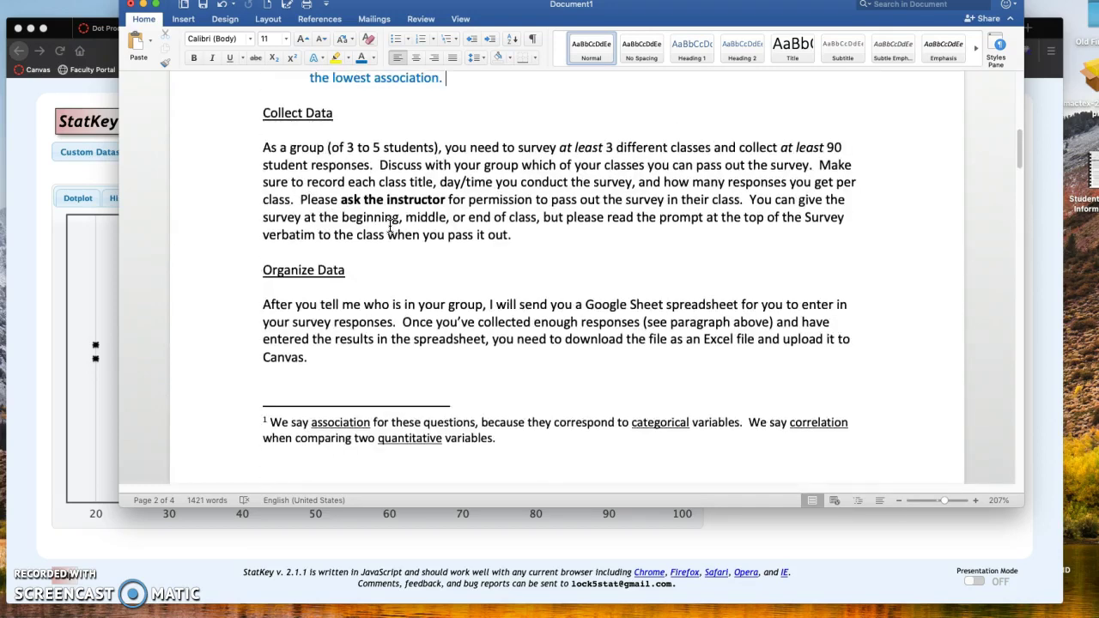
scroll(390, 225, "up", 4)
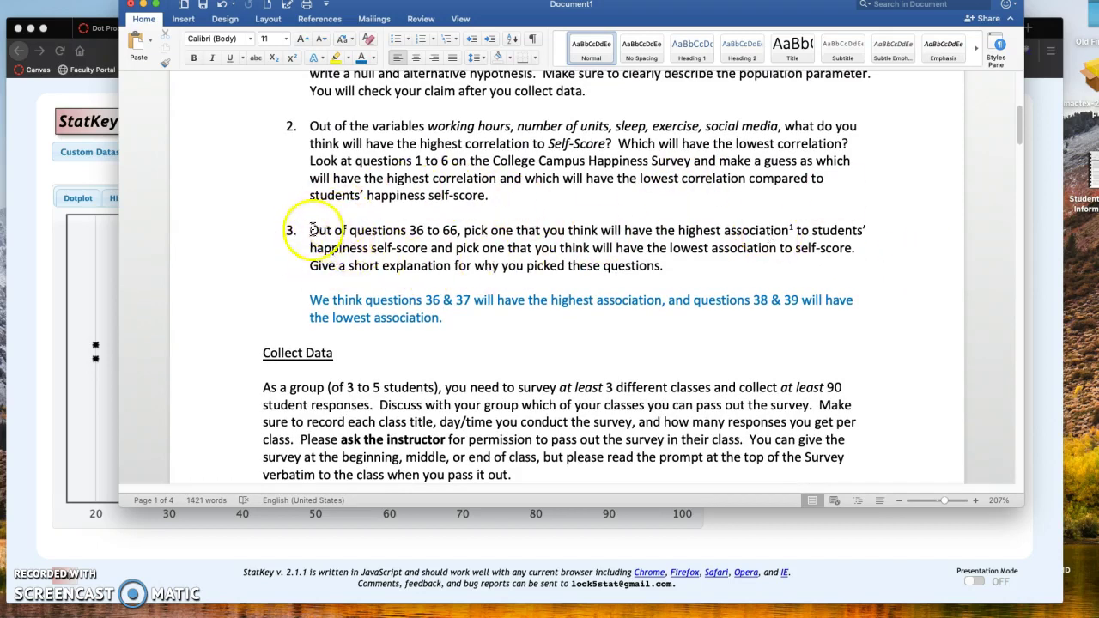
scroll(393, 251, "up", 2)
scroll(392, 252, "up", 1)
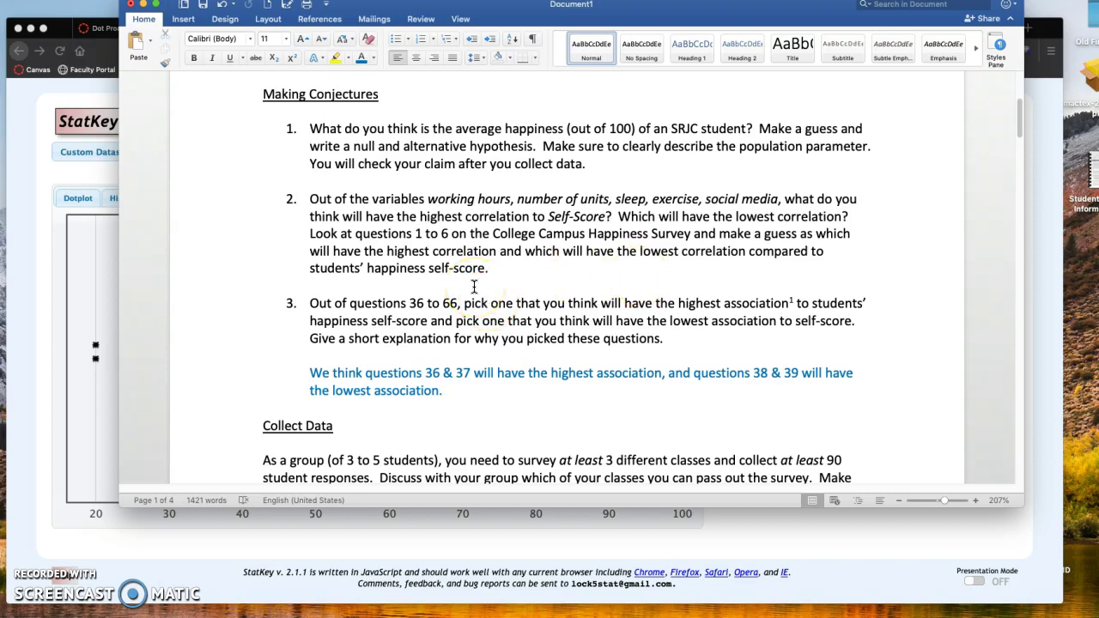
Shorten the blue answer to conjecture 3 to name only question 37 for highest and question 38 for lowest association
left_click(454, 374)
key("BackSpace")
key("BackSpace")
key("BackSpace")
key("BackSpace")
key("BackSpace")
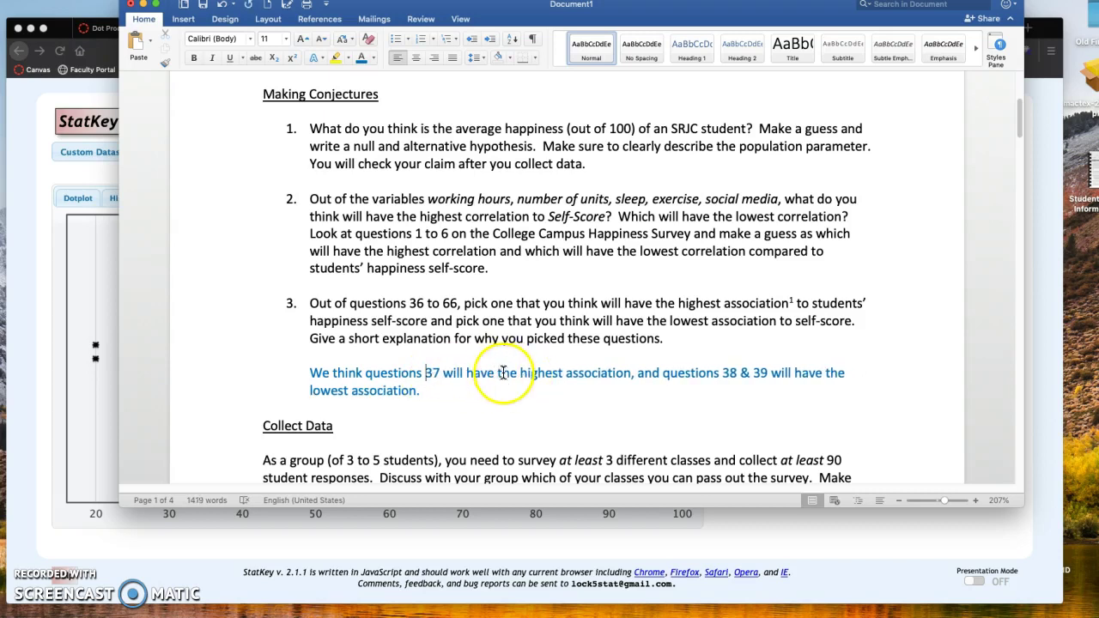
left_click(769, 373)
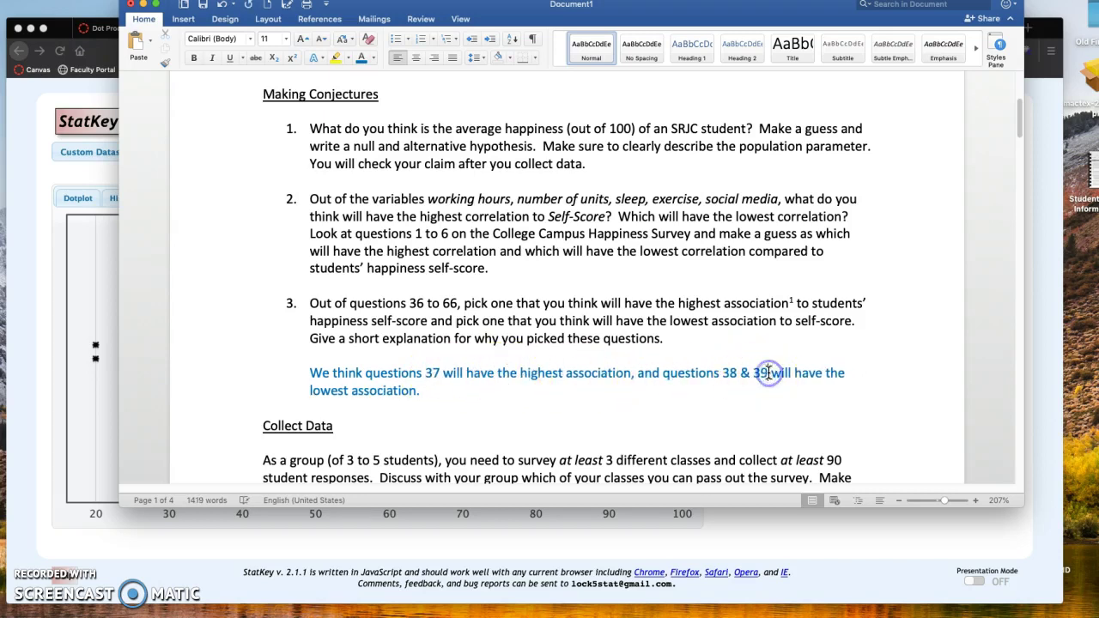
key("BackSpace")
key("BackSpace")
key("BackSpace")
key("BackSpace")
key("BackSpace")
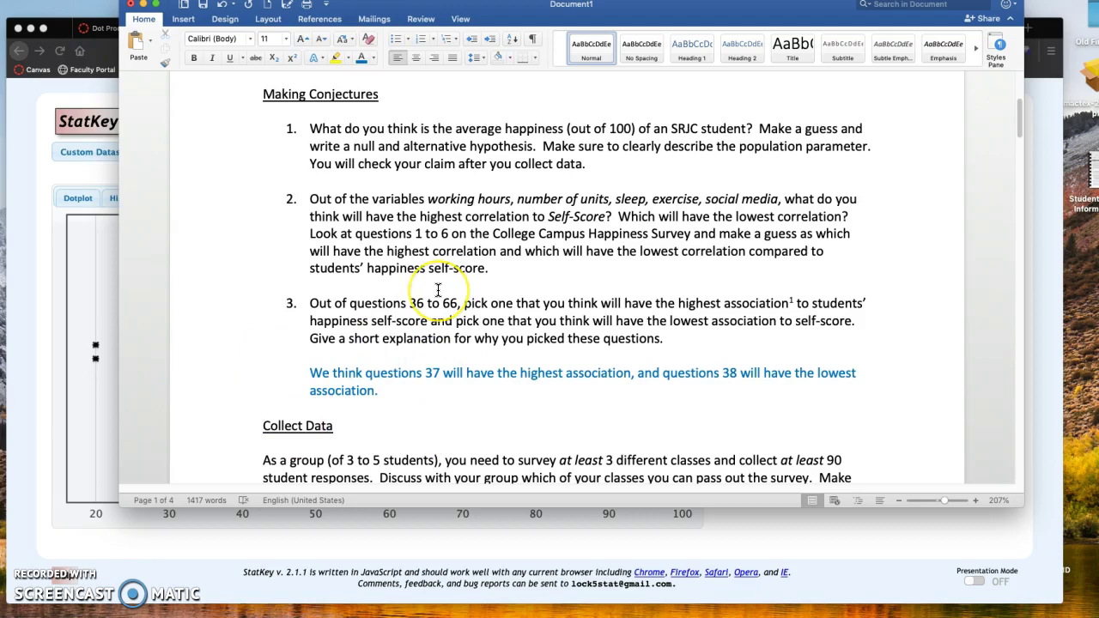
Read the third Test Your Claims item about separating Agree and Disagree responses, and return to the Sample College Happiness Survey Results spreadsheet
scroll(508, 262, "down", 5)
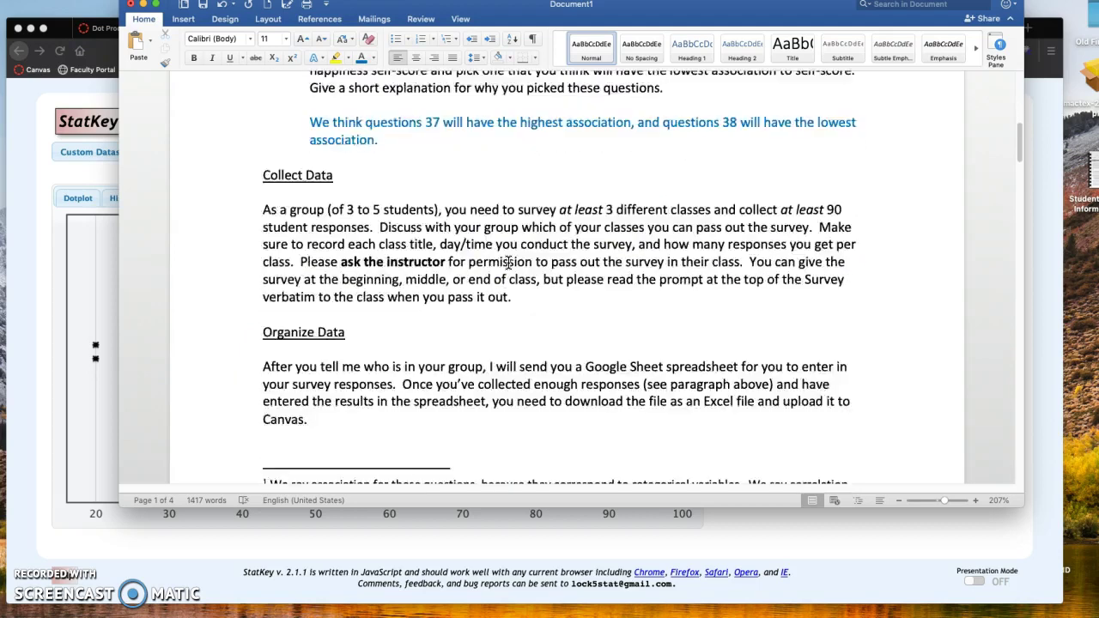
scroll(508, 262, "down", 10)
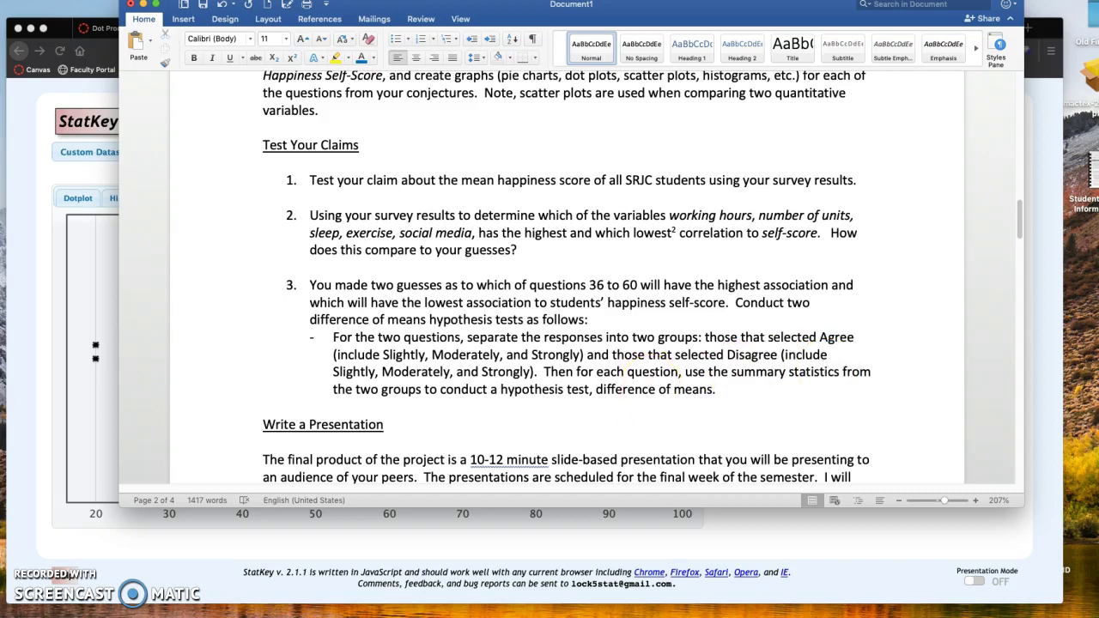
left_click(380, 524)
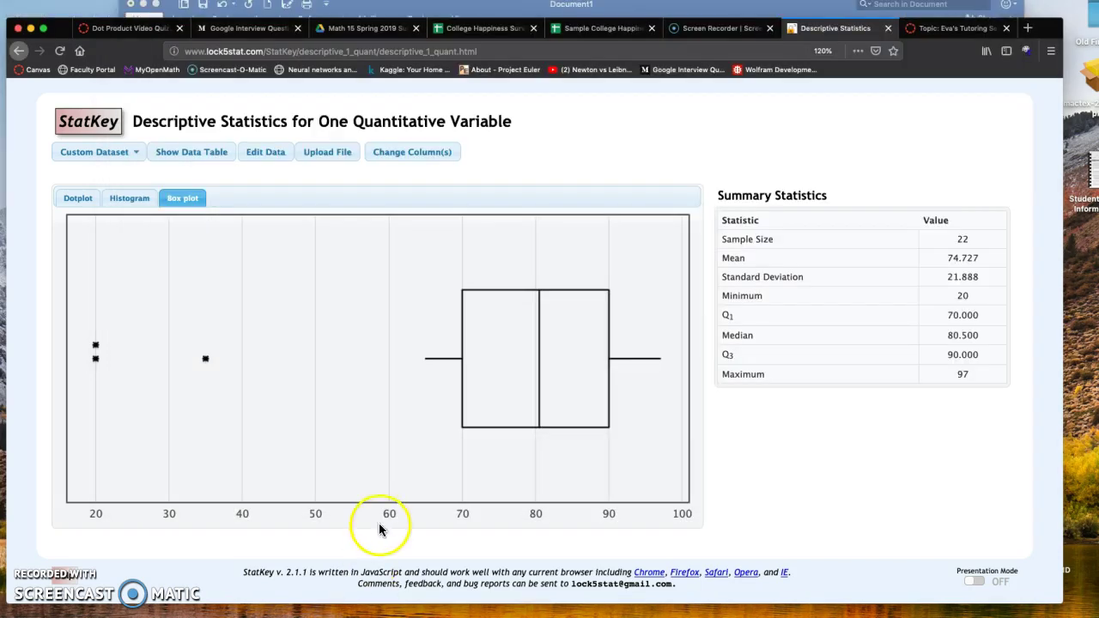
left_click(613, 31)
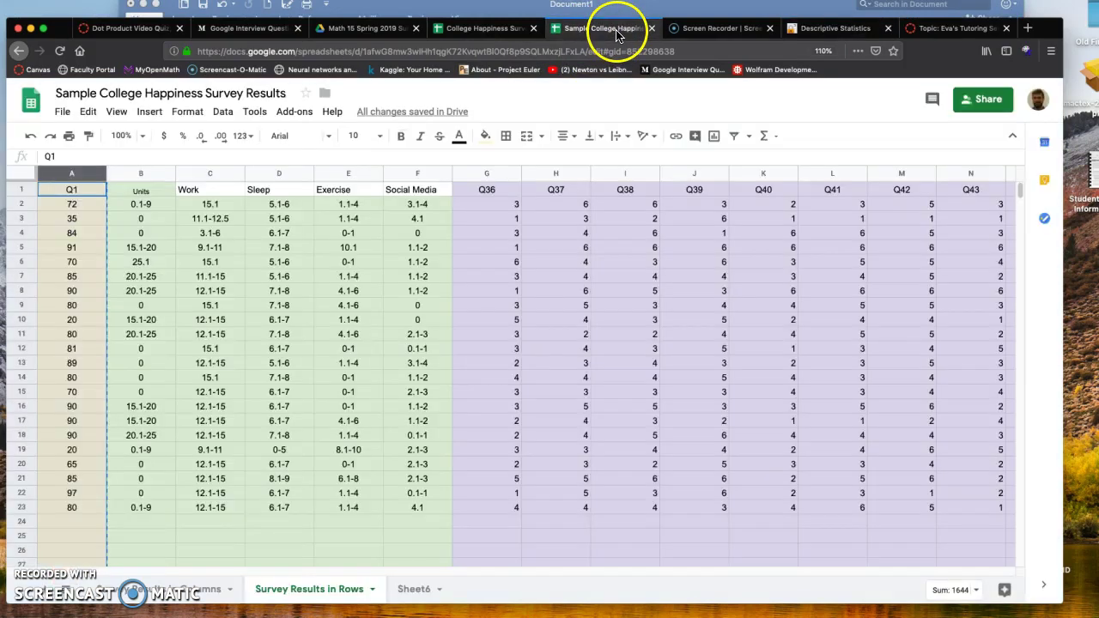
Check the wording and answer scale of question 37 in the College Happiness Index Questionnaire PDF, and return to the survey spreadsheet
left_click(523, 210)
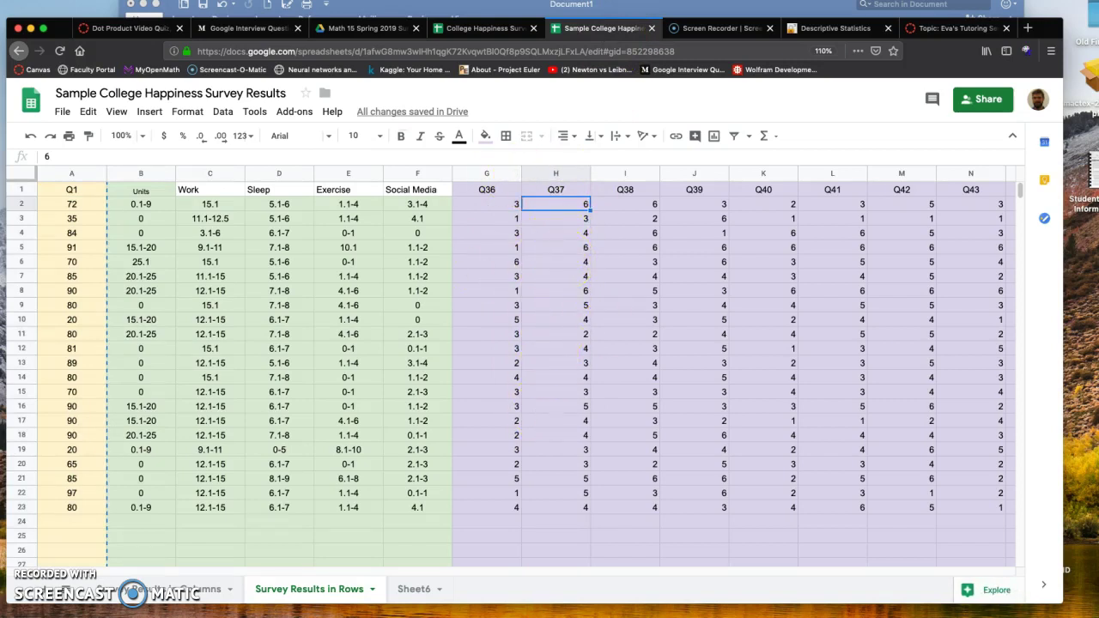
key("super+Tab")
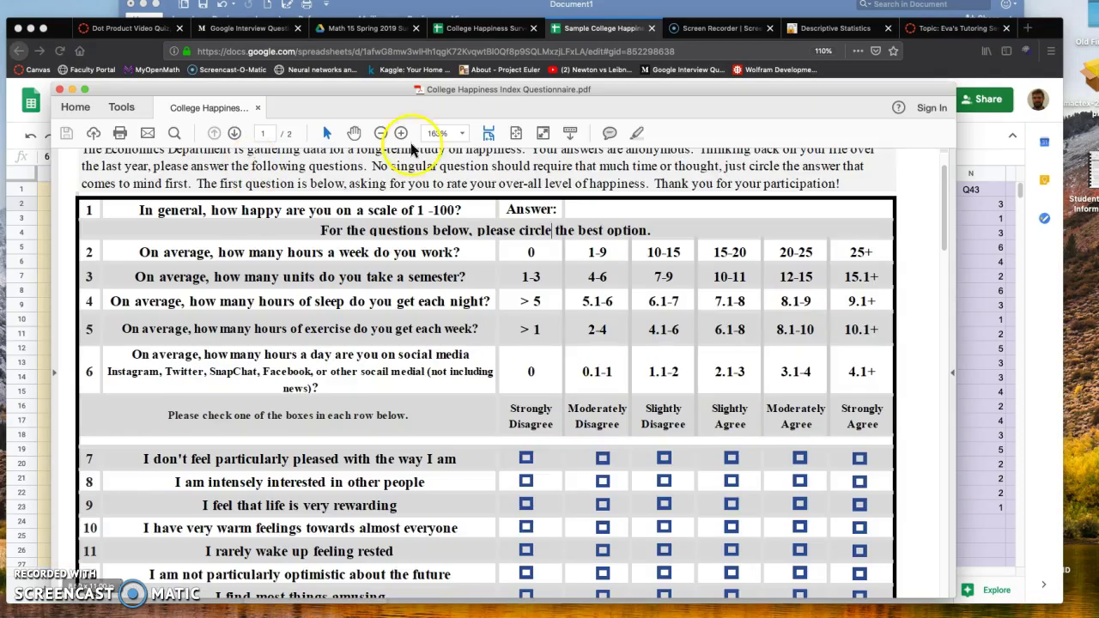
scroll(448, 333, "down", 10)
scroll(448, 333, "down", 5)
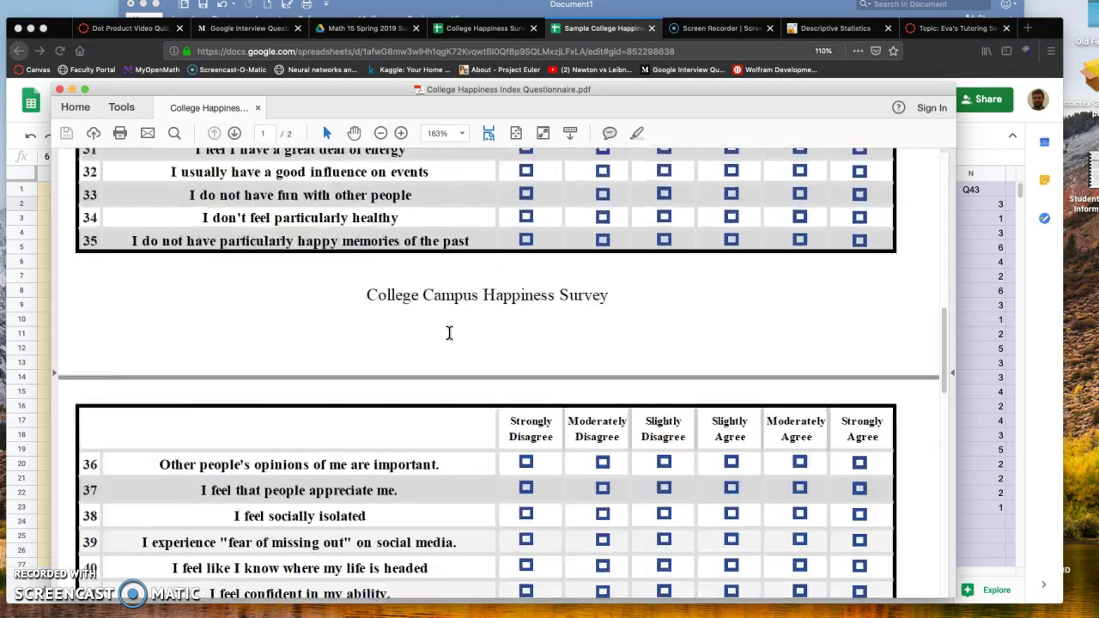
left_click(466, 292)
left_click(225, 302)
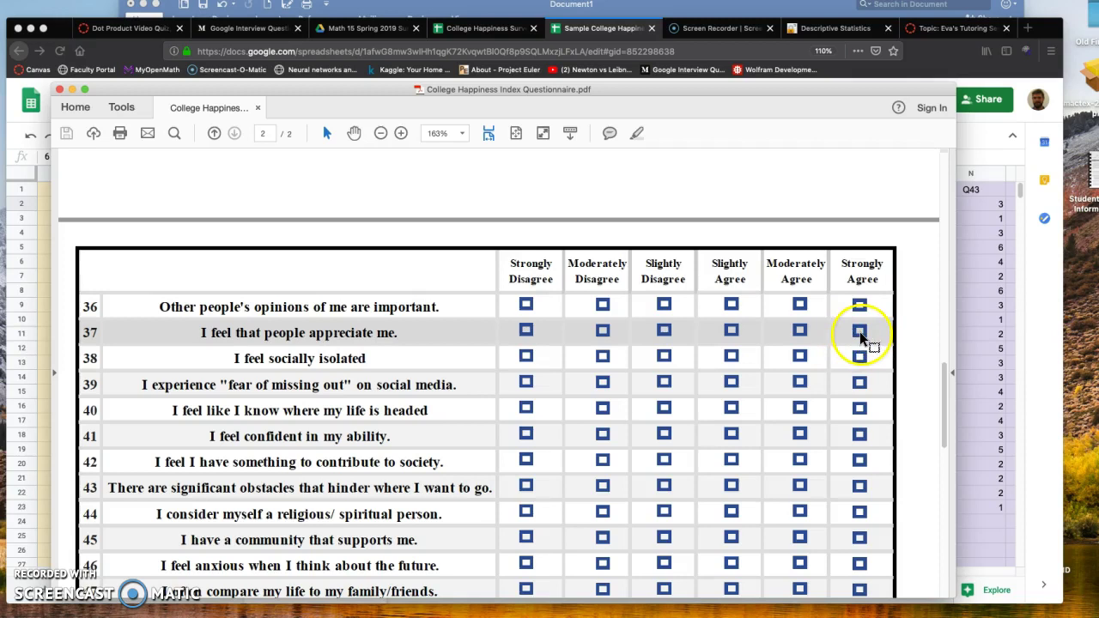
left_click(1000, 293)
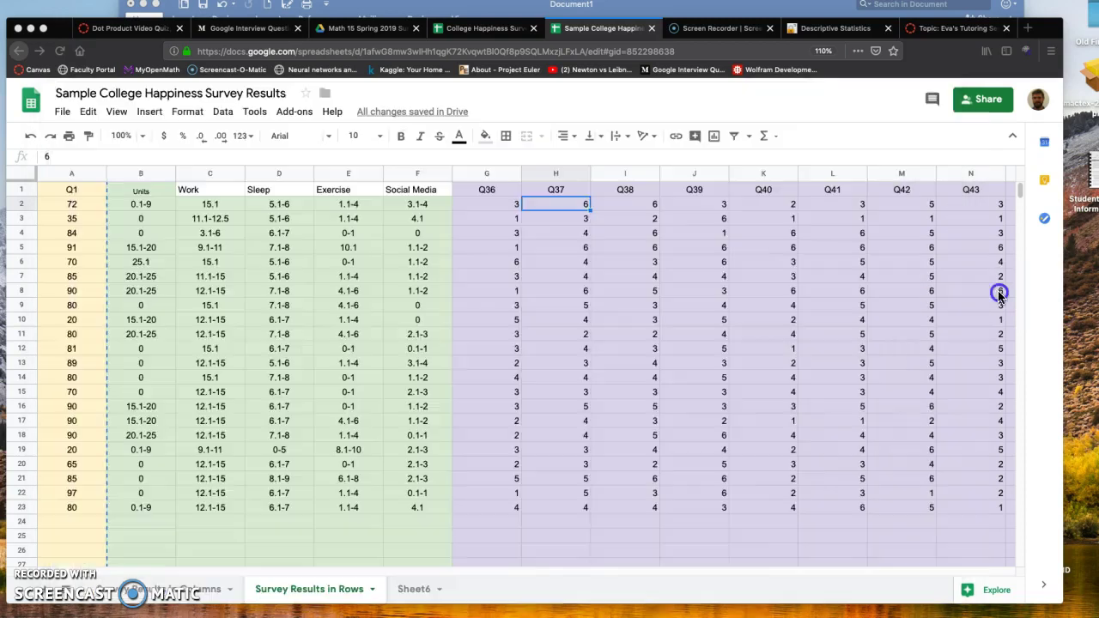
Sort the whole survey results range by Q37 in ascending (A → Z) order, treating the first row as headers
left_click(213, 247)
left_click(546, 173)
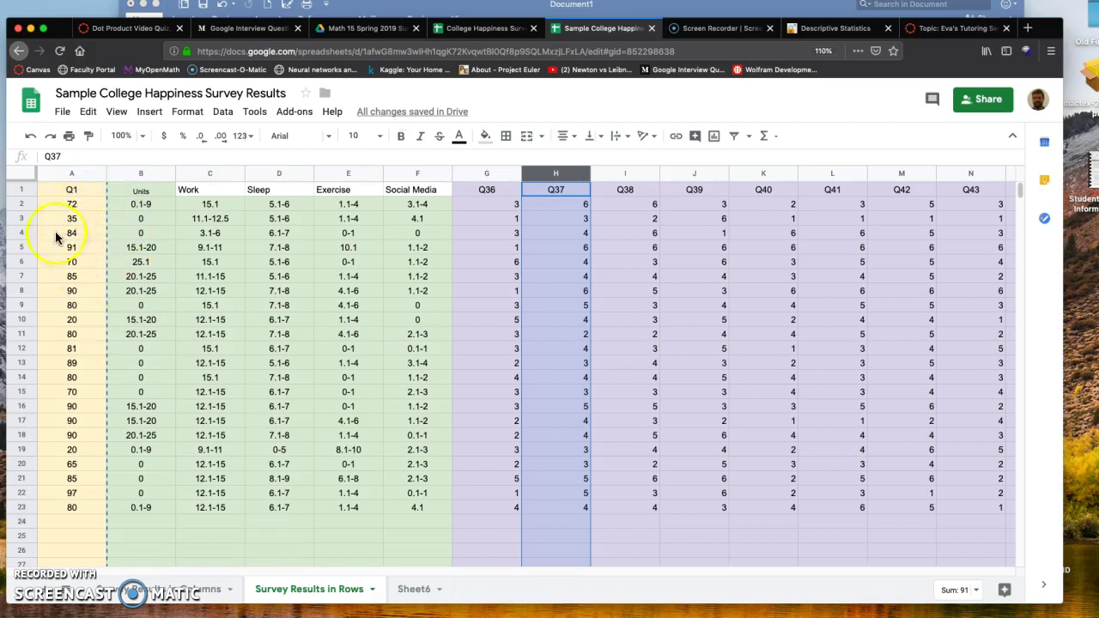
left_click(180, 234)
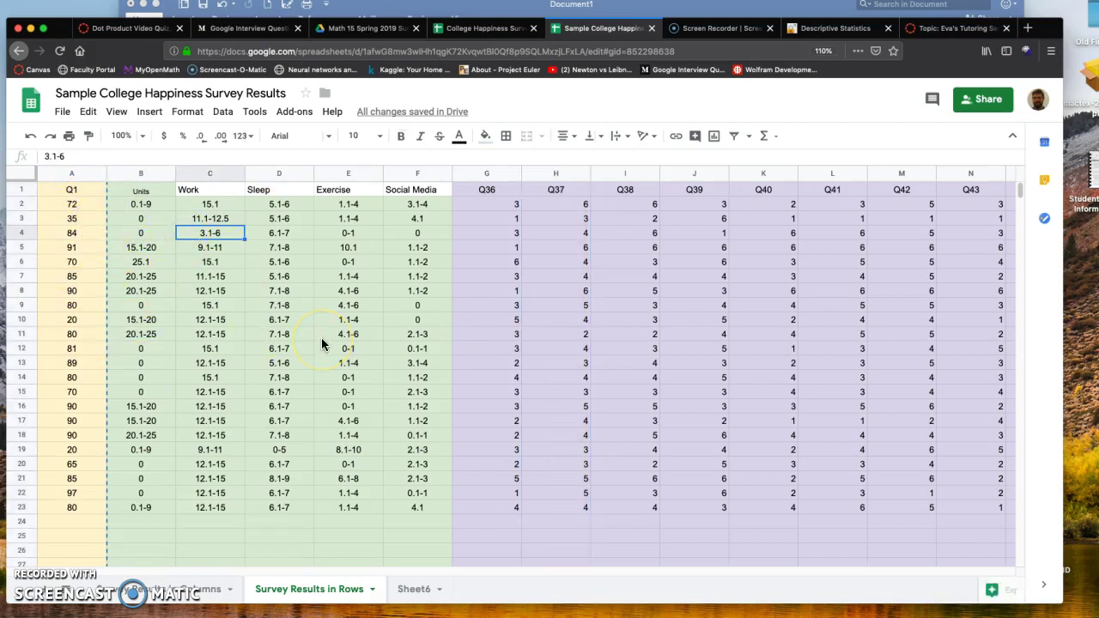
key("super+a")
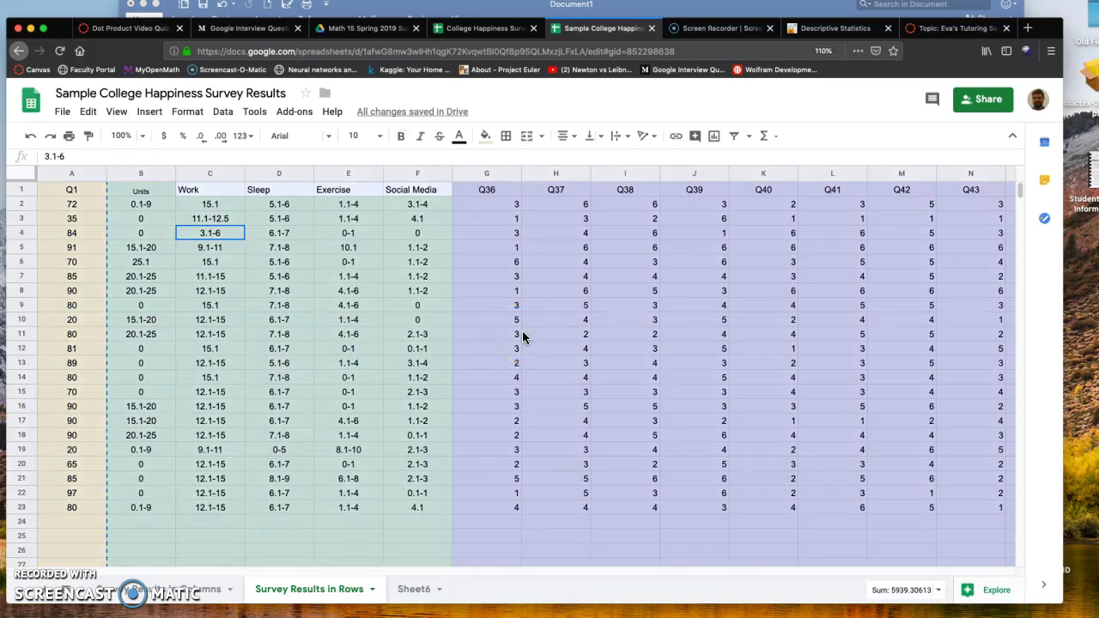
left_click(224, 113)
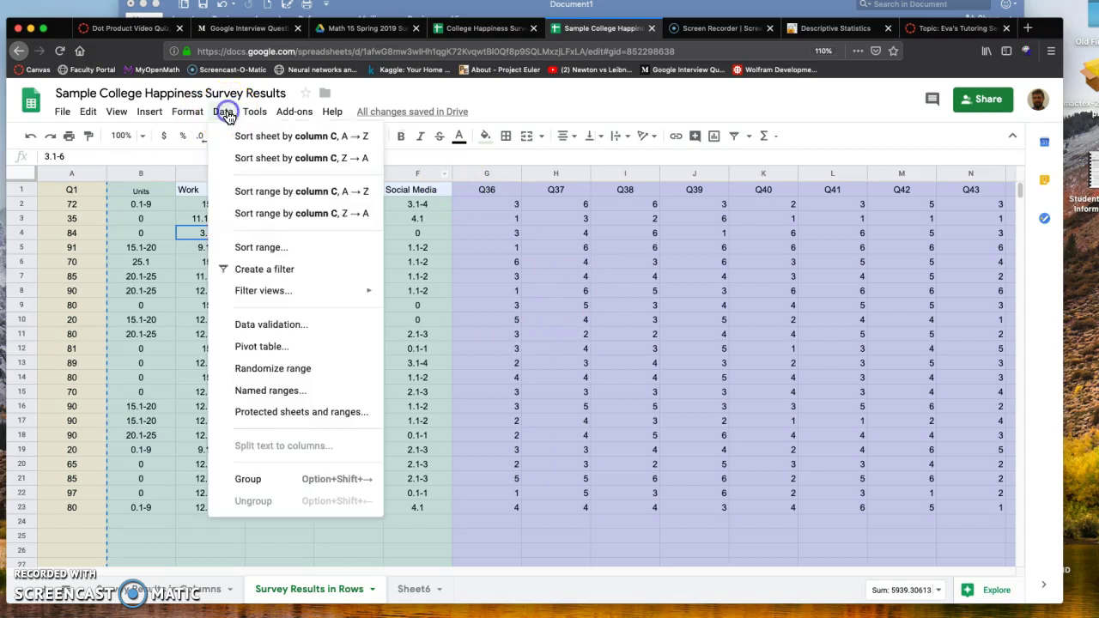
left_click(266, 248)
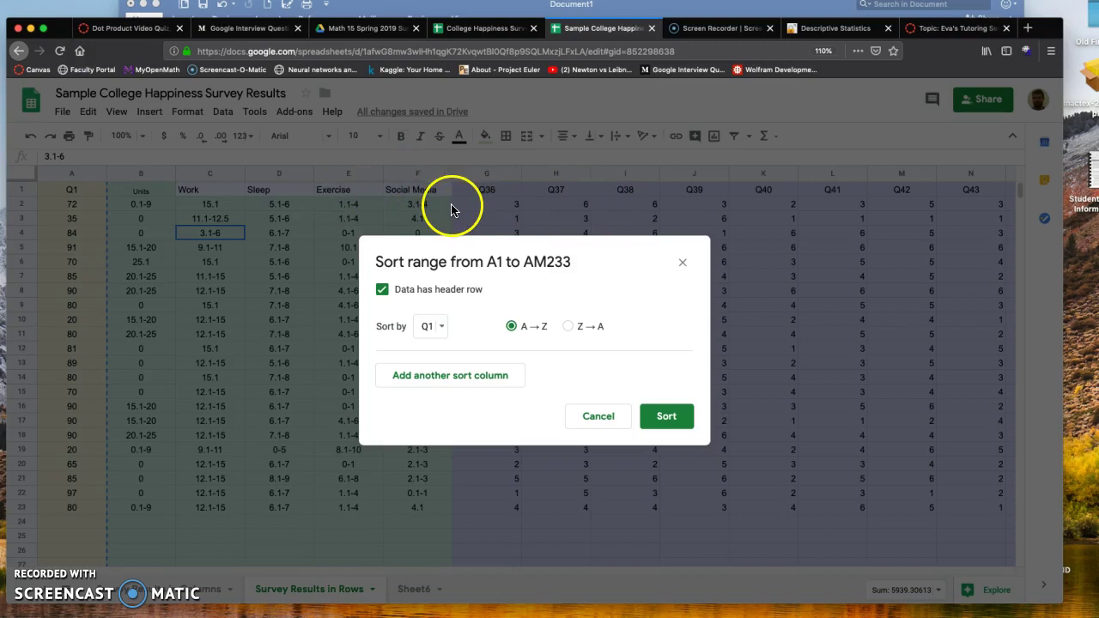
left_click(442, 329)
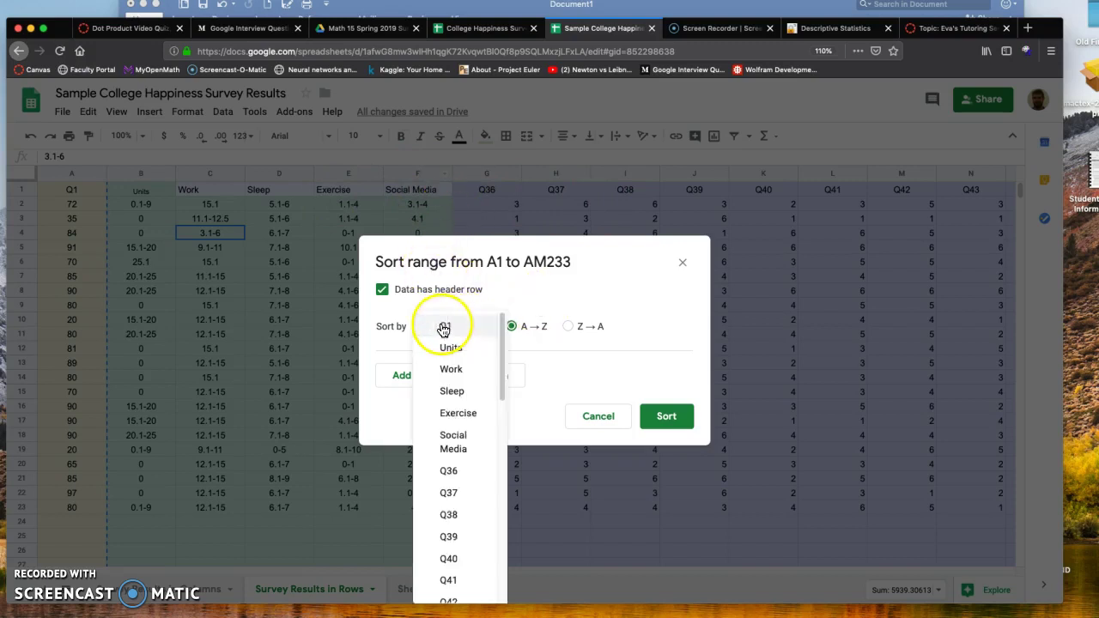
left_click(461, 496)
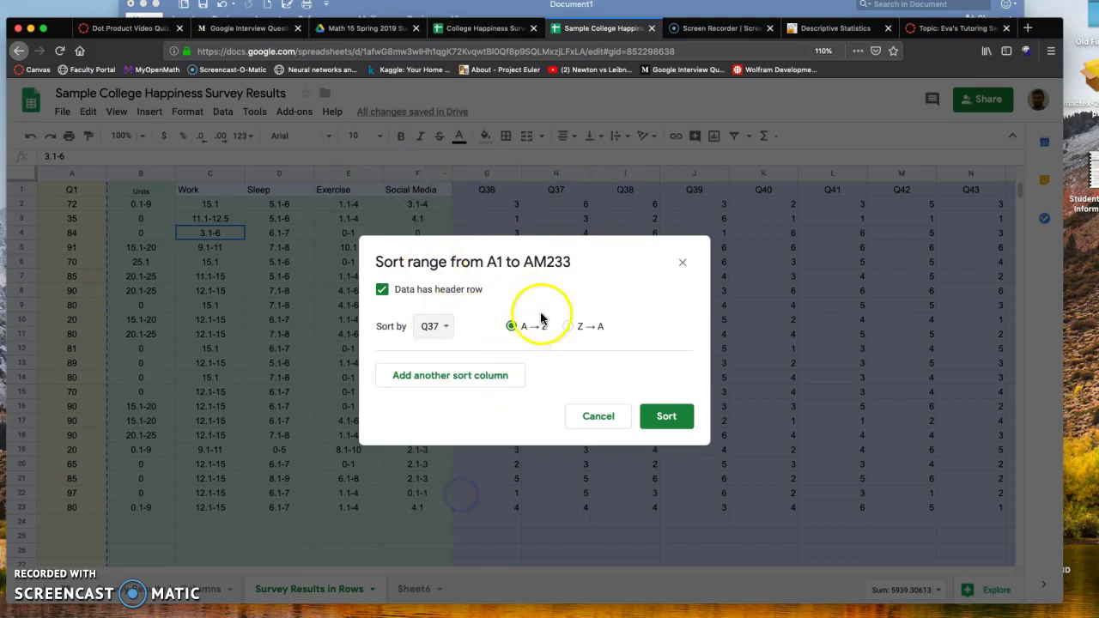
left_click(667, 417)
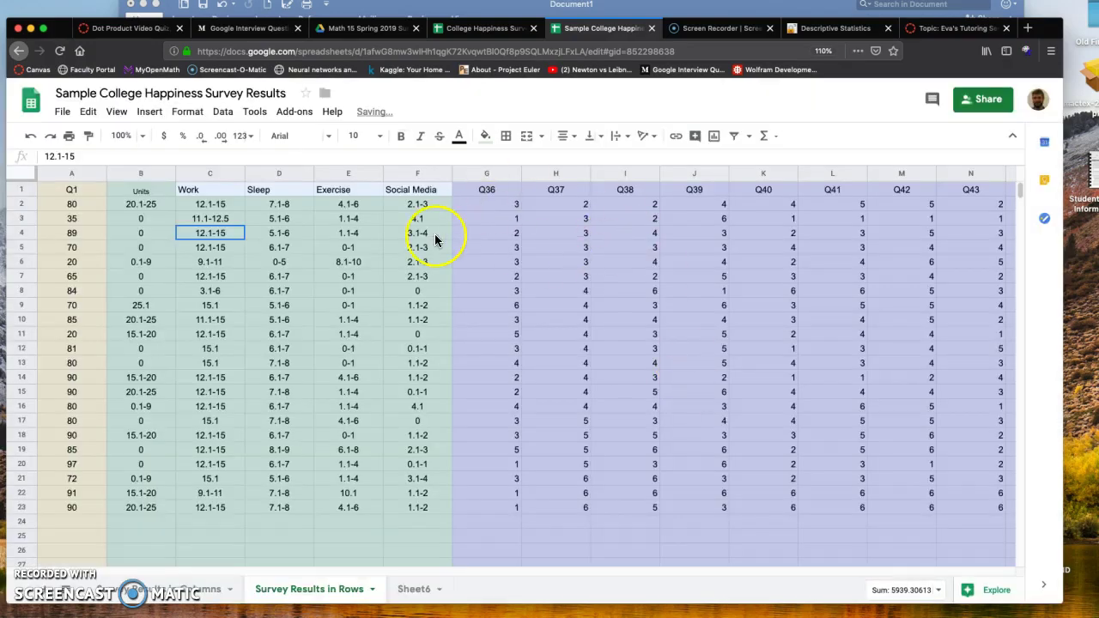
Inspect the sorted Q37 responses and the full survey row of the respondent with the lowest answer
left_click(573, 219)
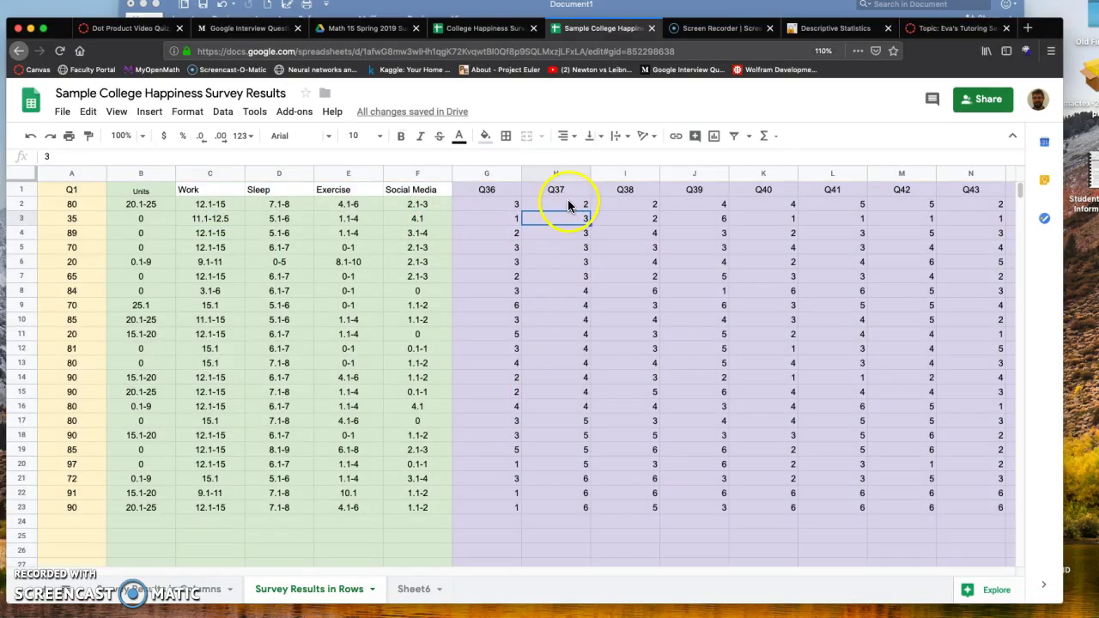
left_click(567, 202)
left_click_drag(568, 222, 567, 331)
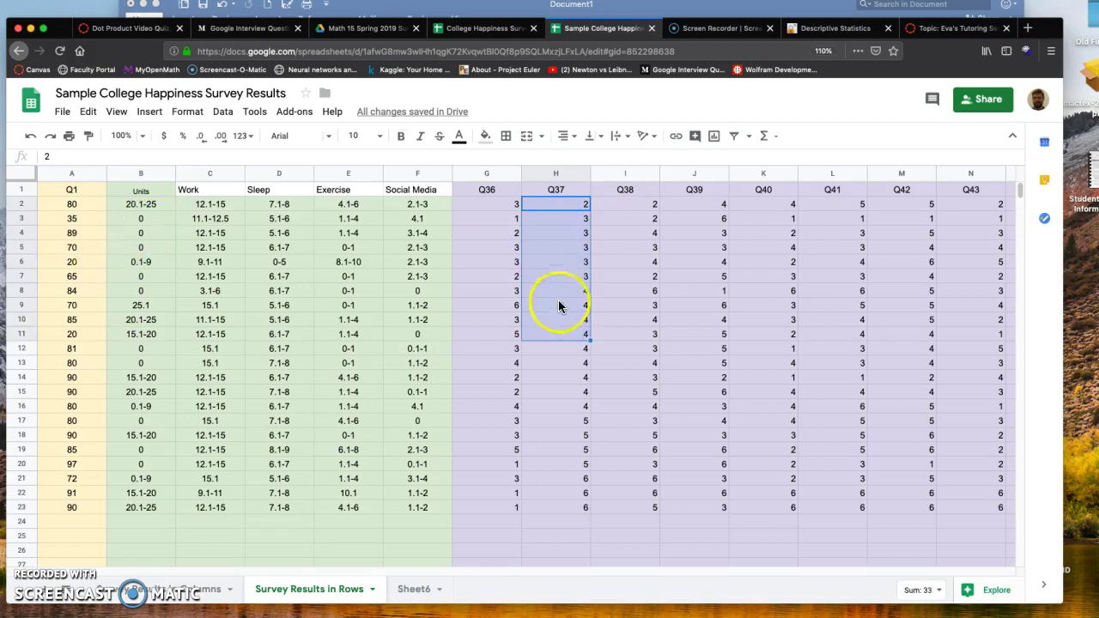
left_click(539, 204)
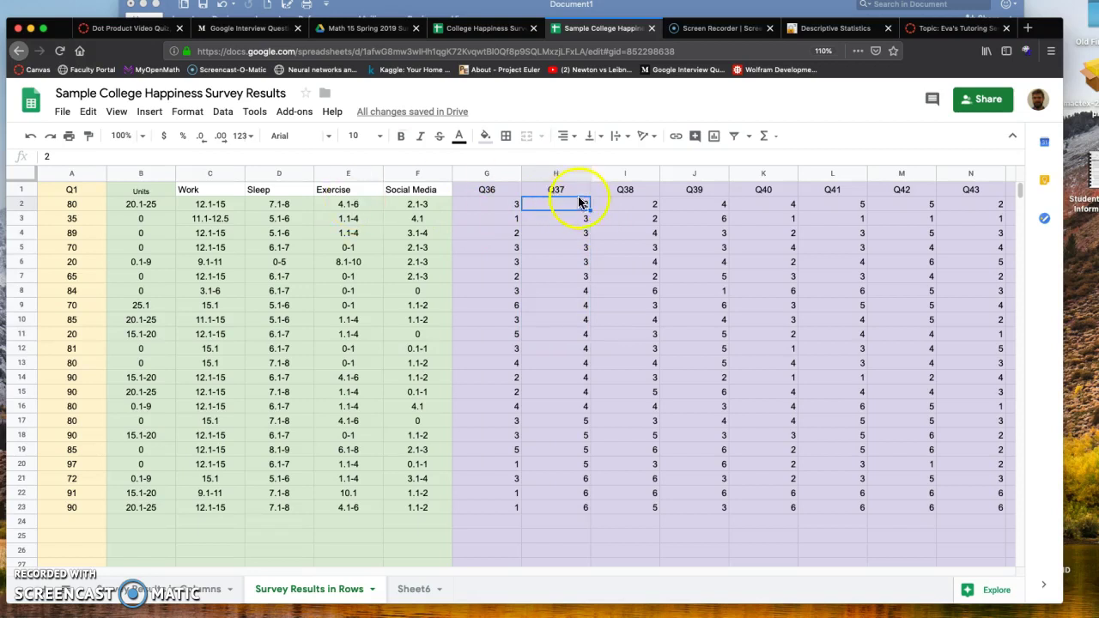
left_click(21, 205)
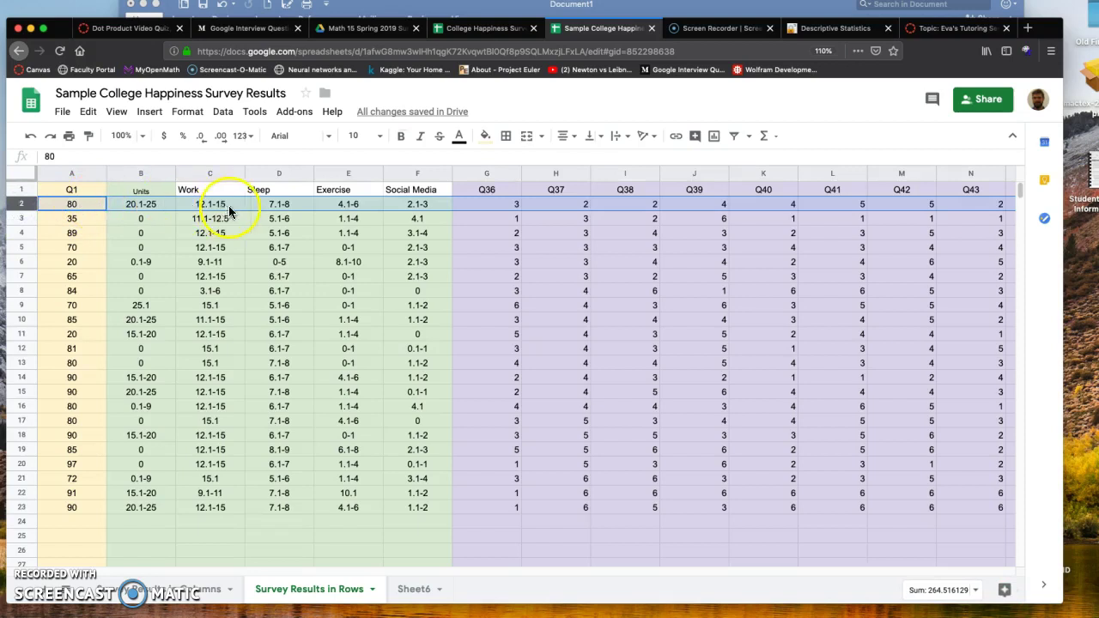
left_click(575, 278)
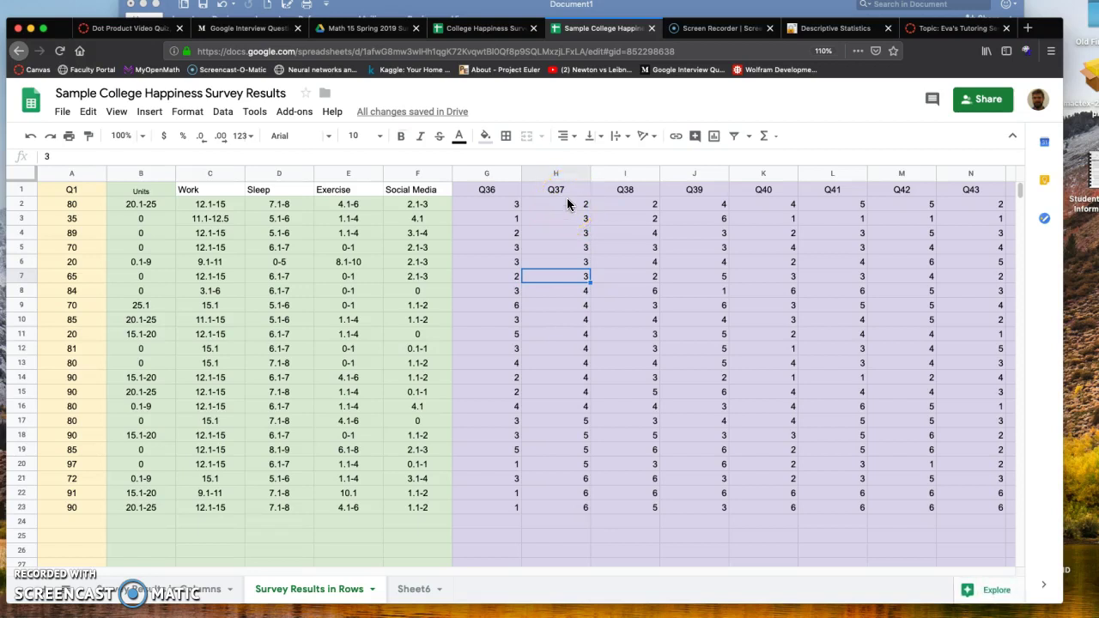
Mark out the Q37 disagree group in rows 2 to 7 with its Q1 self-scores, and the agree group in rows 8 to 23
left_click_drag(559, 193, 569, 275)
left_click_drag(554, 208, 565, 278)
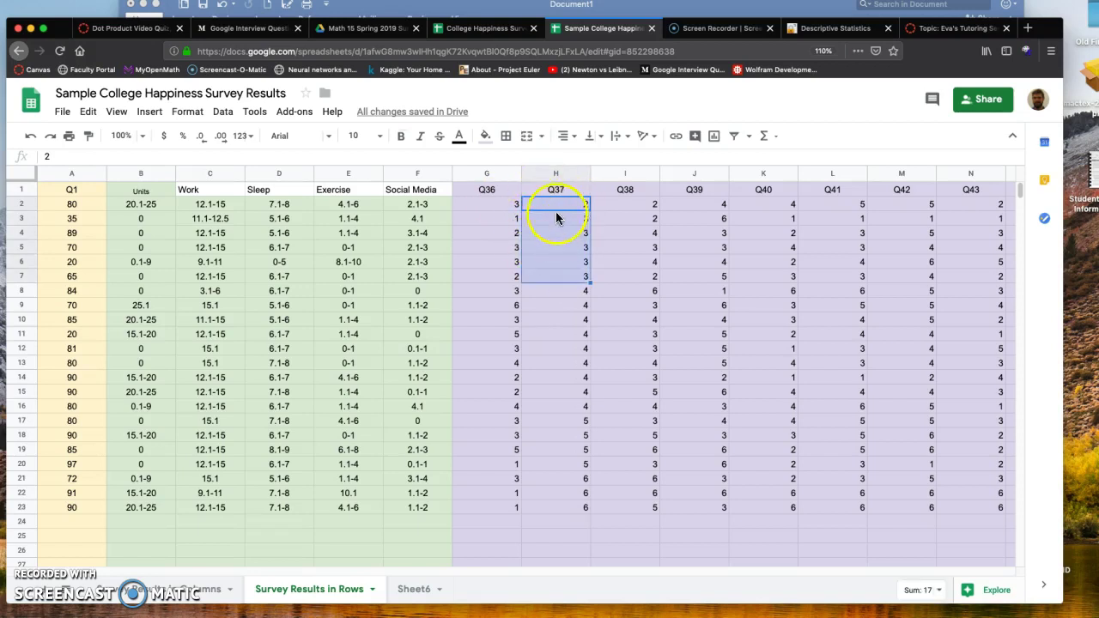
left_click(82, 204)
left_click_drag(83, 228, 139, 274)
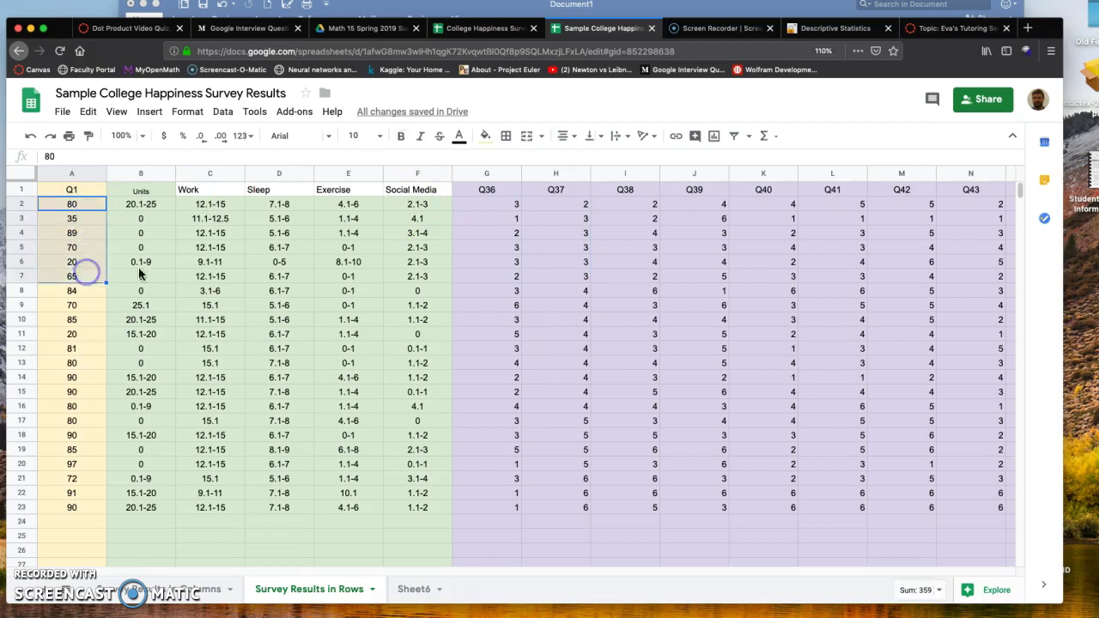
left_click(560, 291)
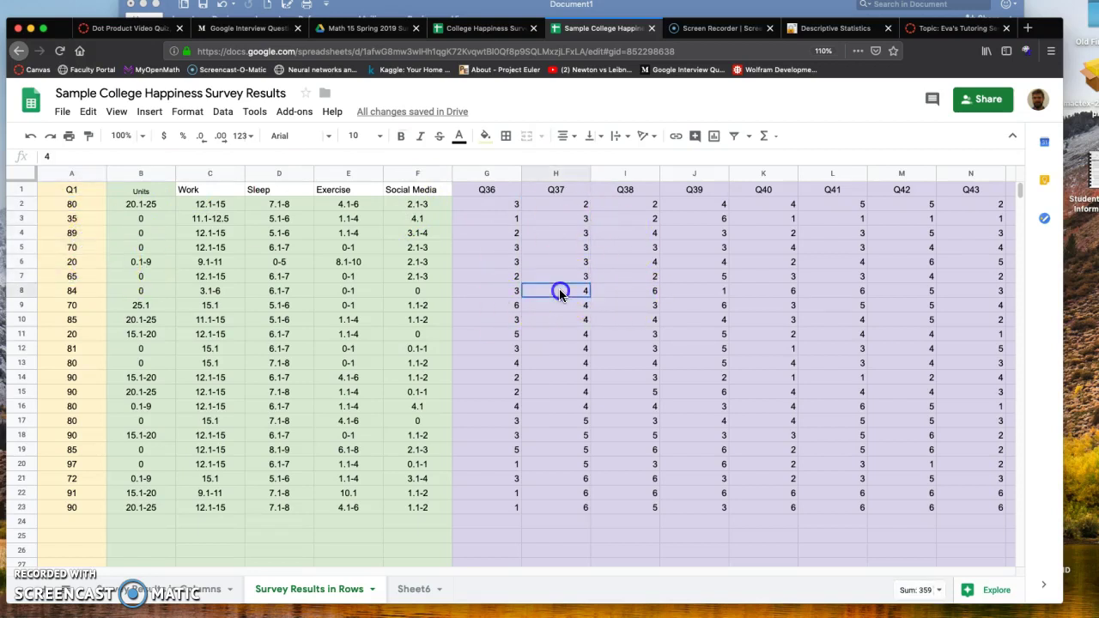
left_click_drag(553, 293, 559, 504)
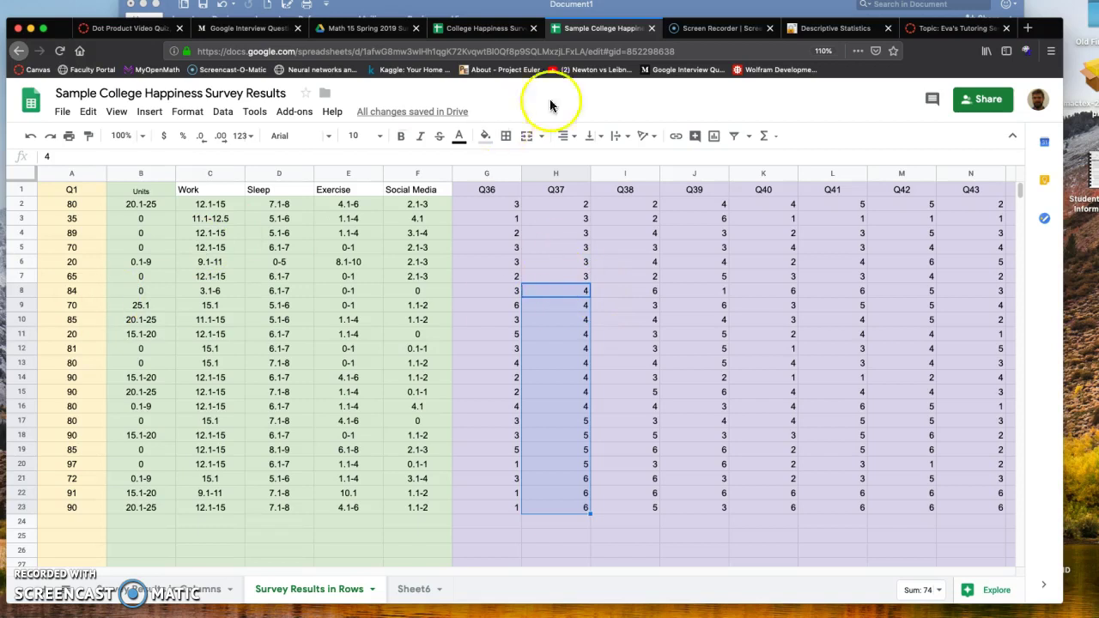
Read the second Test Your Claims item about correlation to self-score in the Word document, and return to the survey spreadsheet
left_click(668, 7)
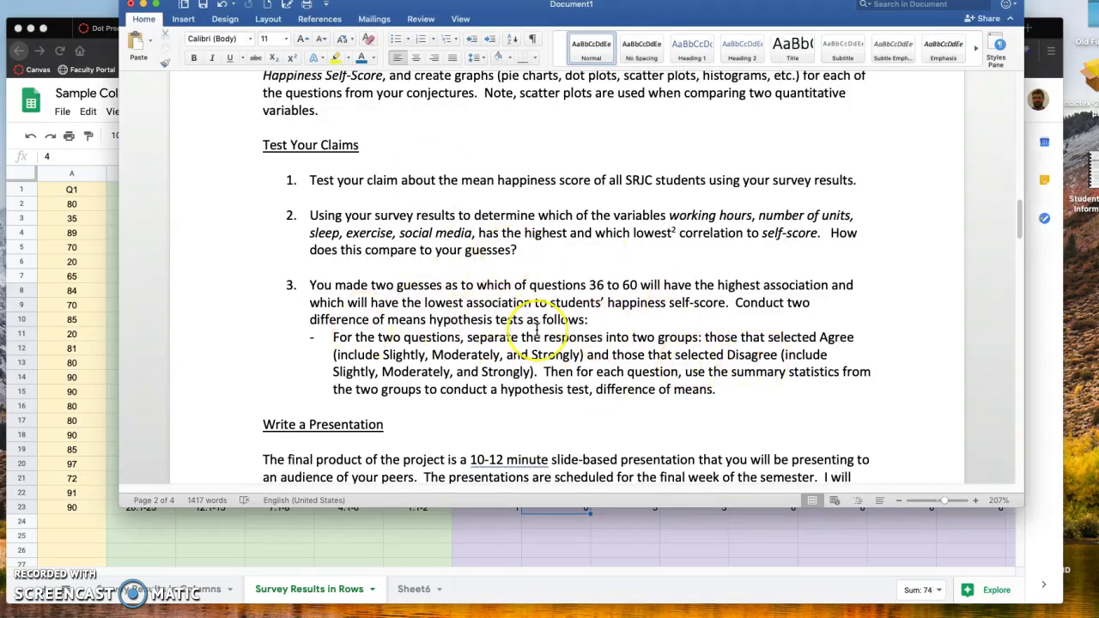
scroll(288, 247, "up", 2)
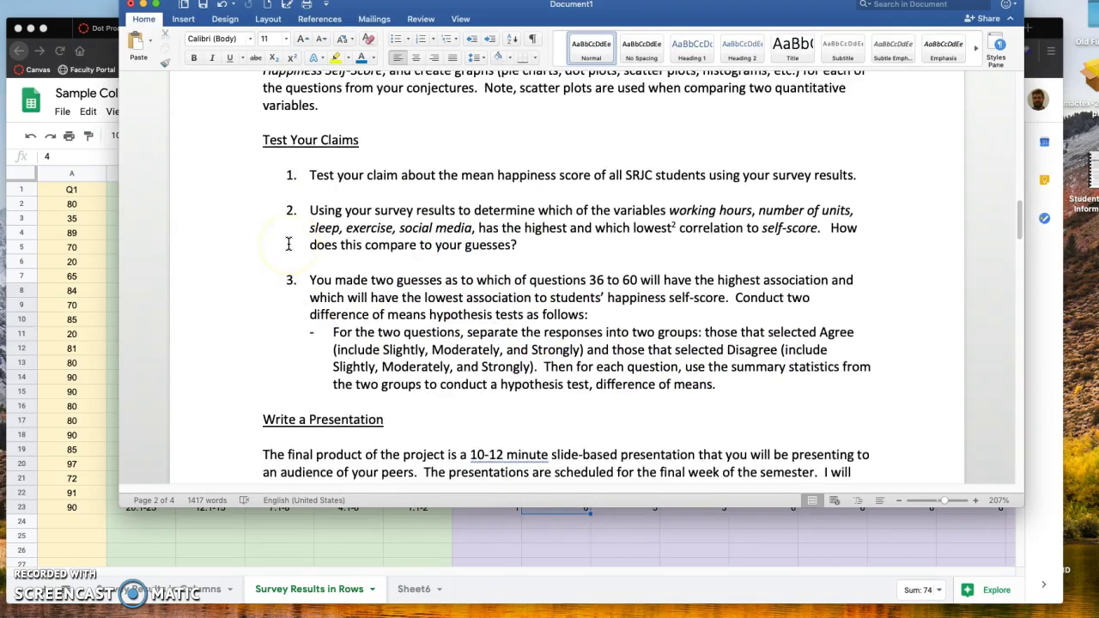
scroll(288, 246, "up", 2)
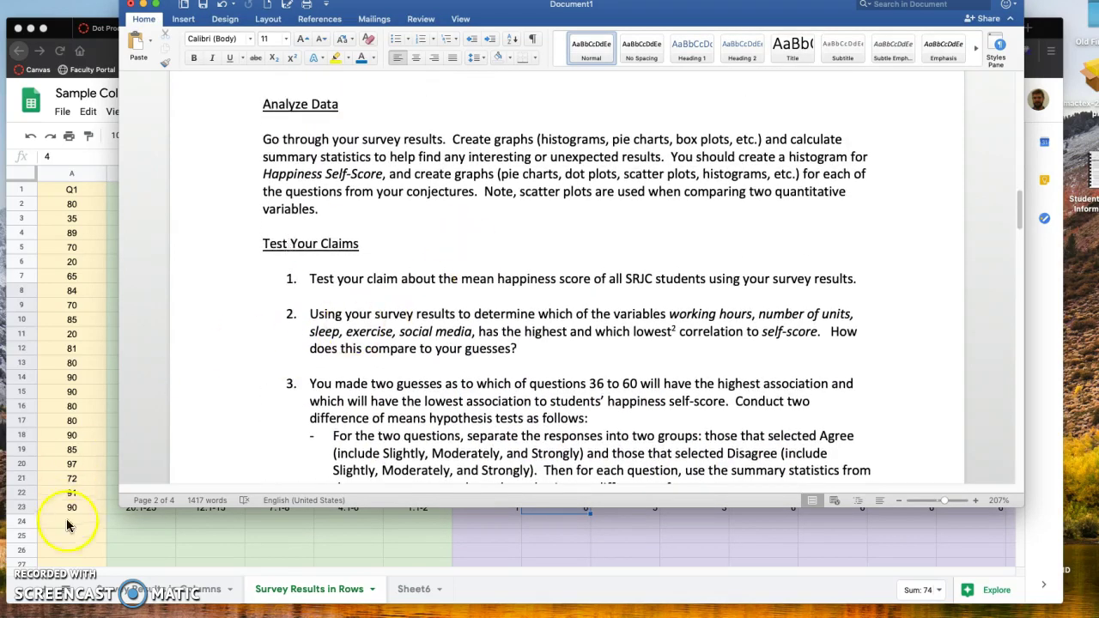
left_click(311, 331)
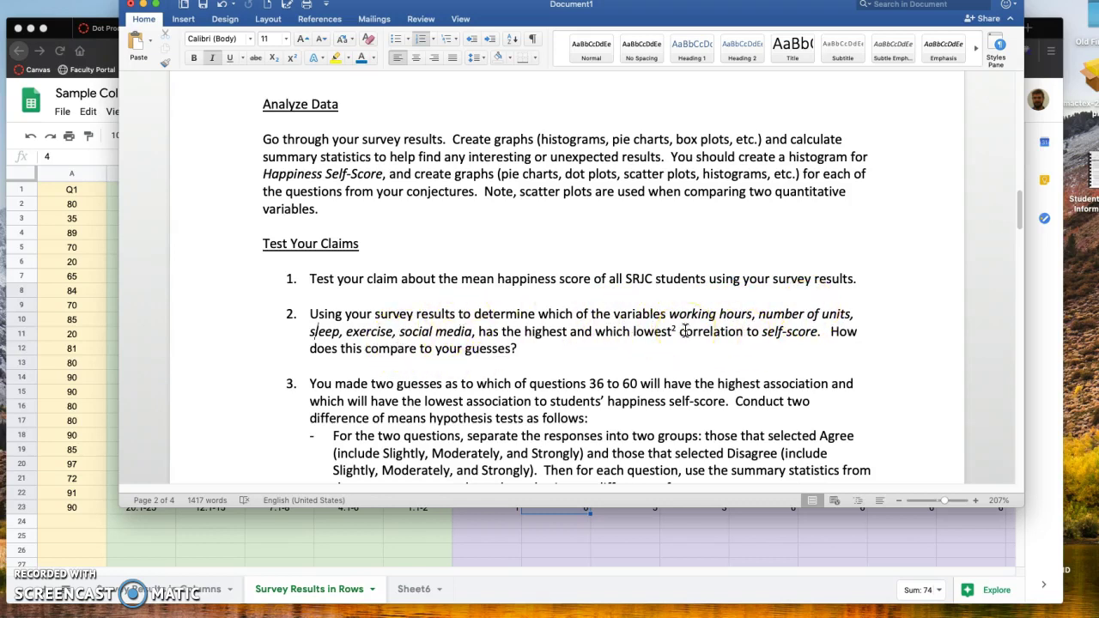
left_click(111, 520)
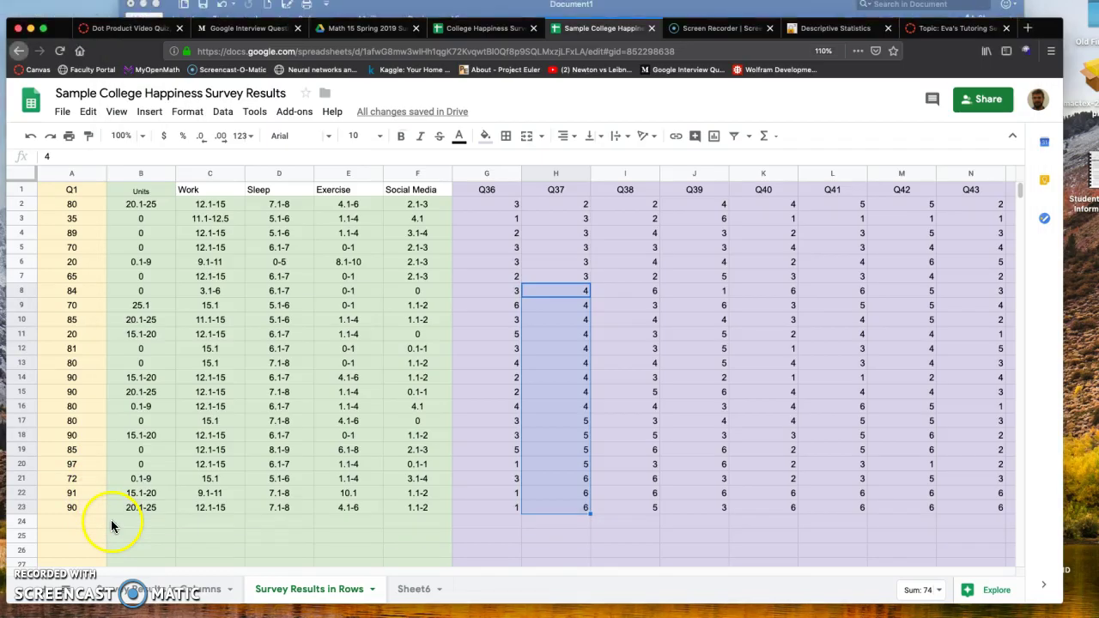
Compare the Units and Work column order with questions 2 and 3 in the questionnaire PDF, and return to the survey spreadsheet
left_click(142, 208)
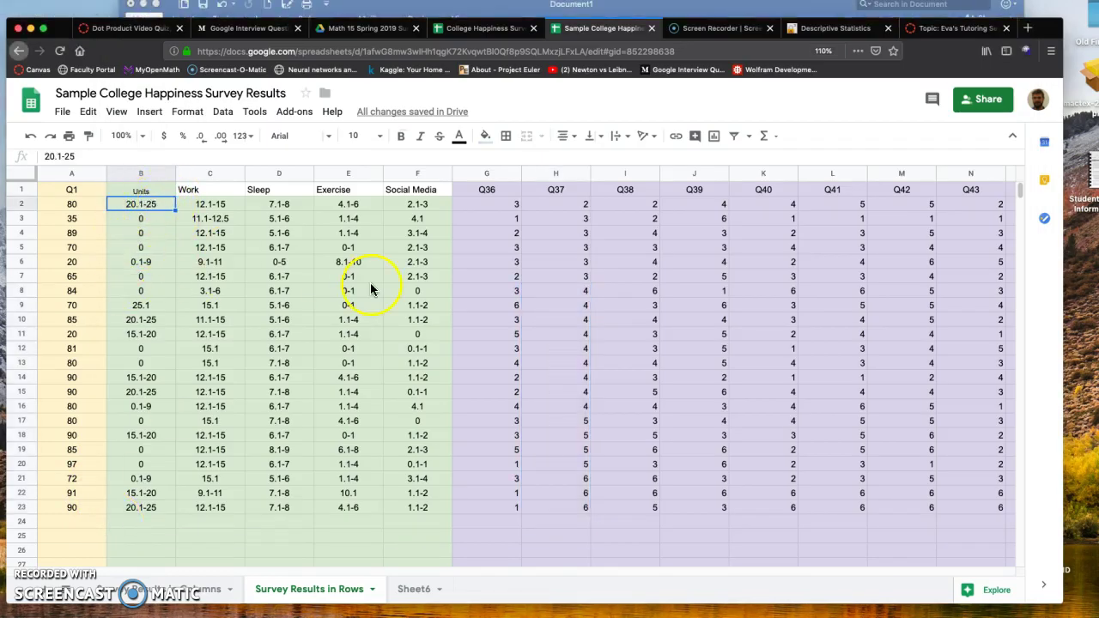
key("super+Tab")
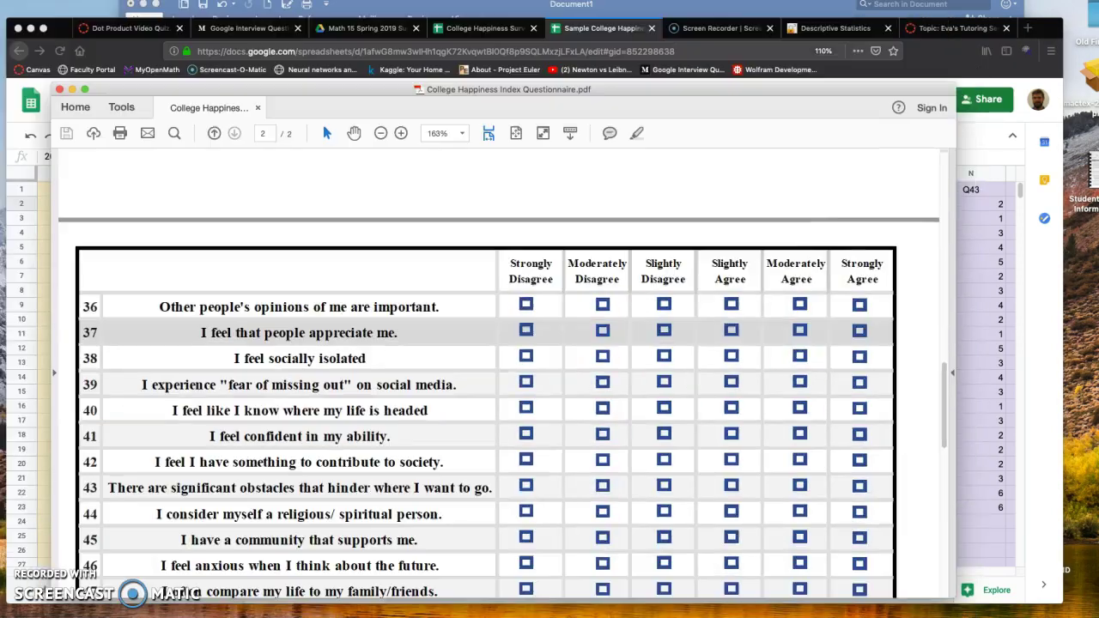
scroll(314, 403, "up", 10)
scroll(313, 403, "down", 3)
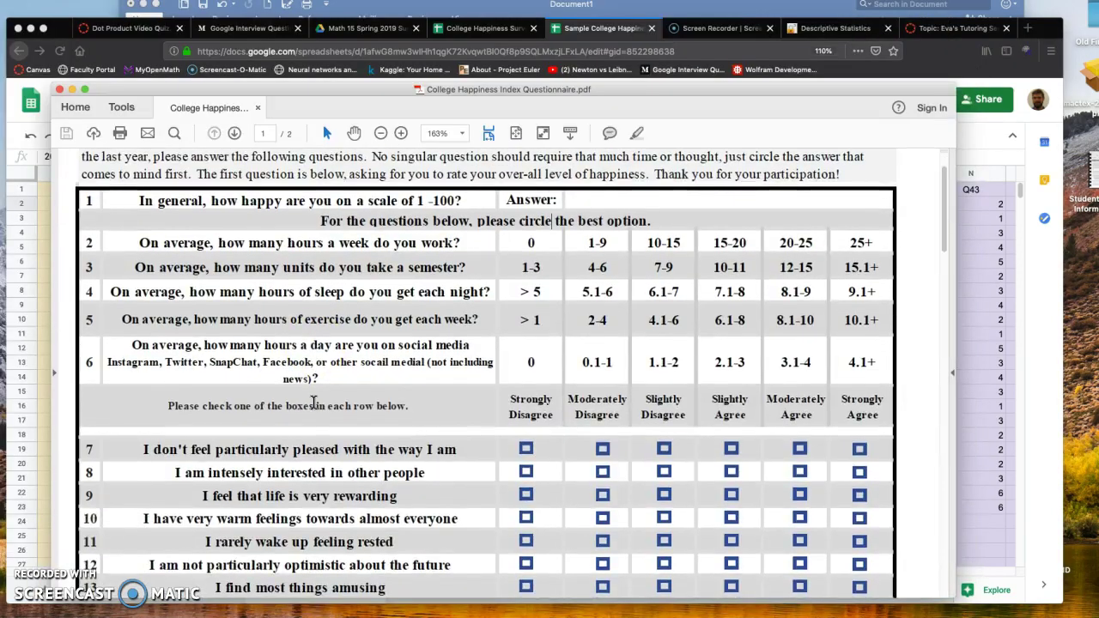
scroll(314, 404, "up", 3)
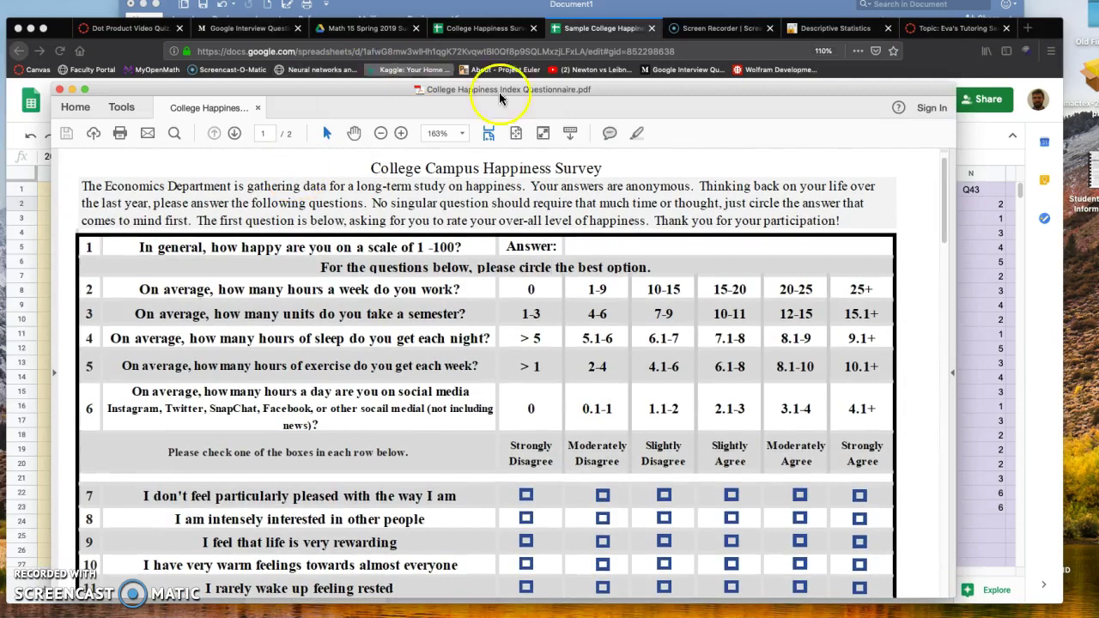
left_click(989, 276)
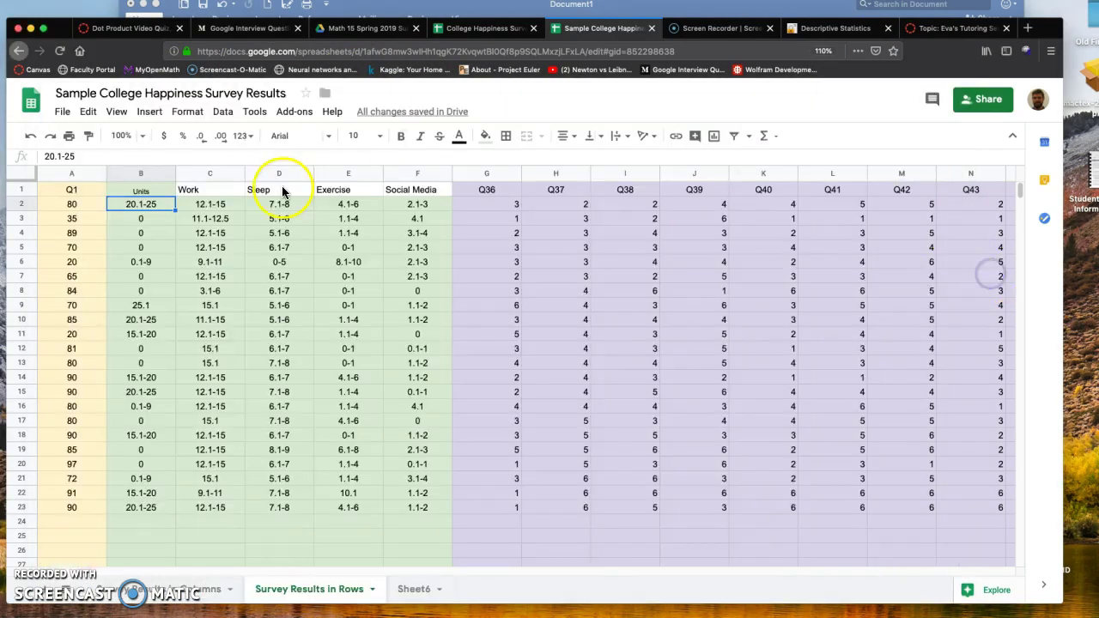
Swap the first two green column headers so that B1 reads Work and C1 reads Units
left_click(124, 194)
key("super+z")
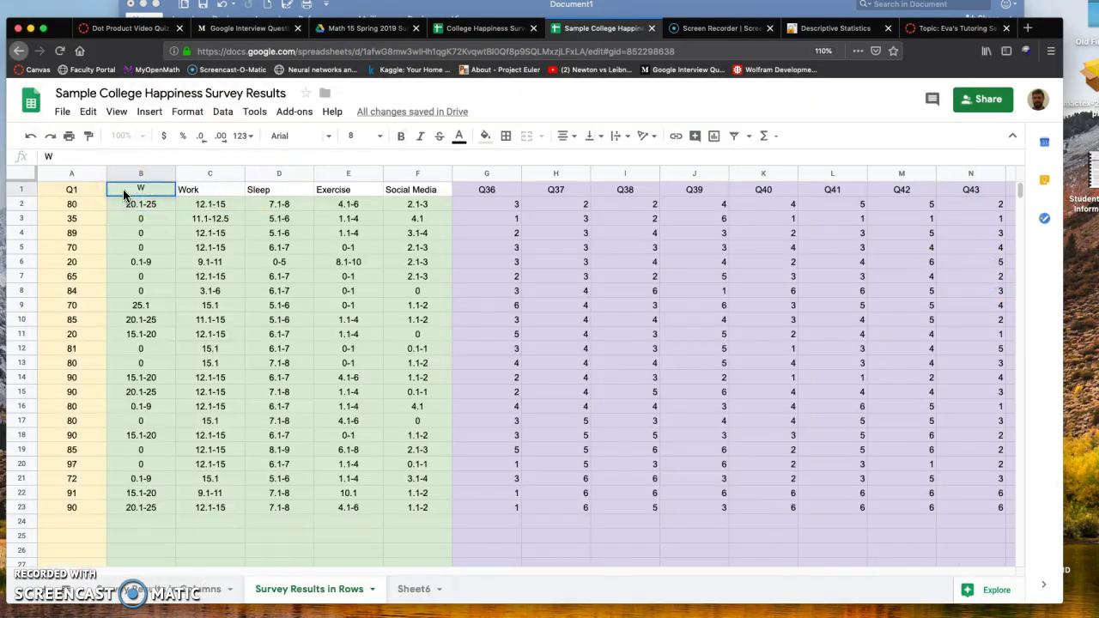
key("Right")
type("Units")
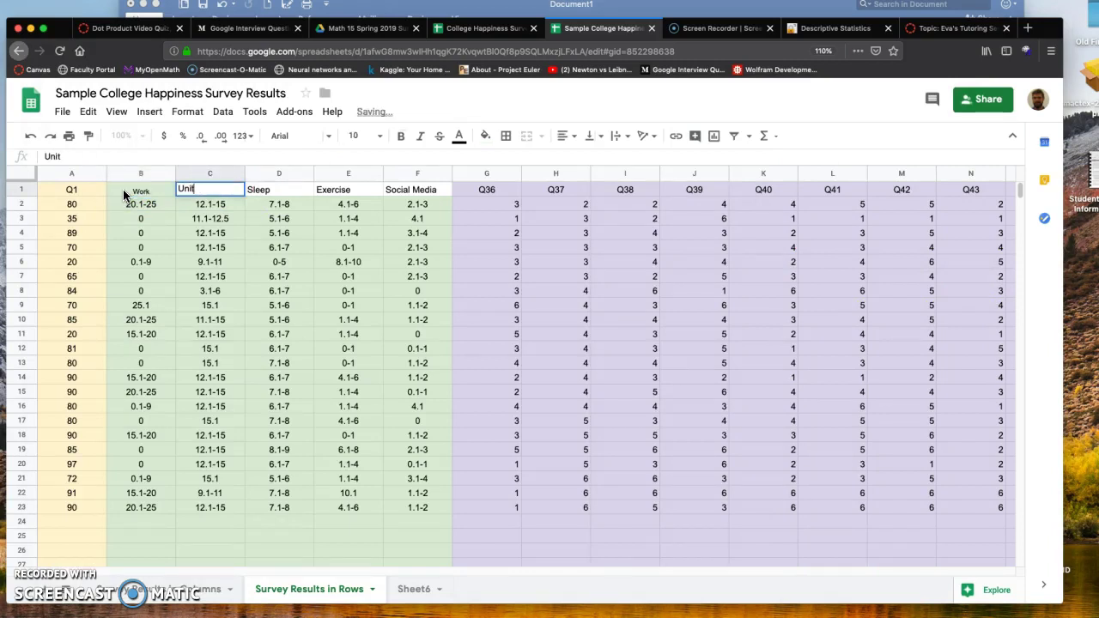
left_click(285, 262)
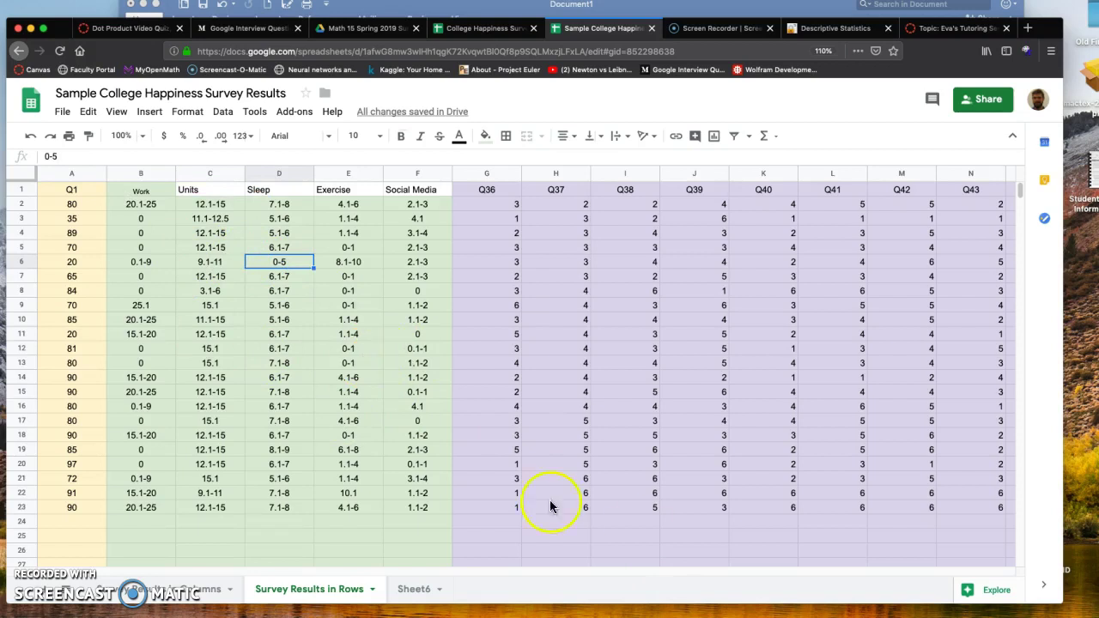
Check the answer options for the weekly work hours question in the questionnaire PDF, and return to the survey spreadsheet
left_click(146, 207)
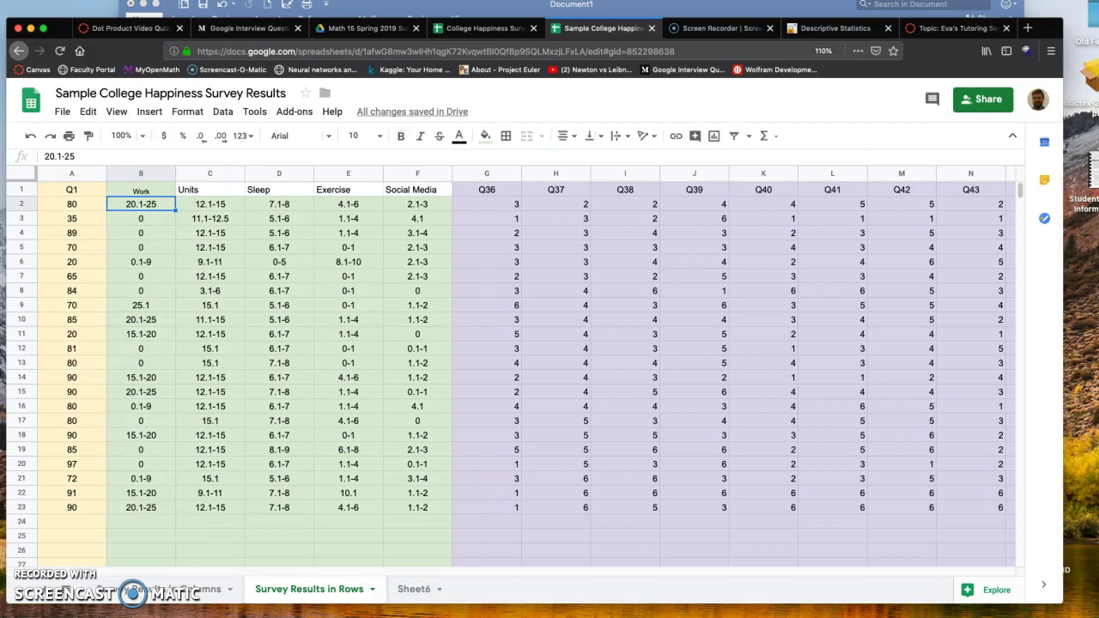
key("super+Tab")
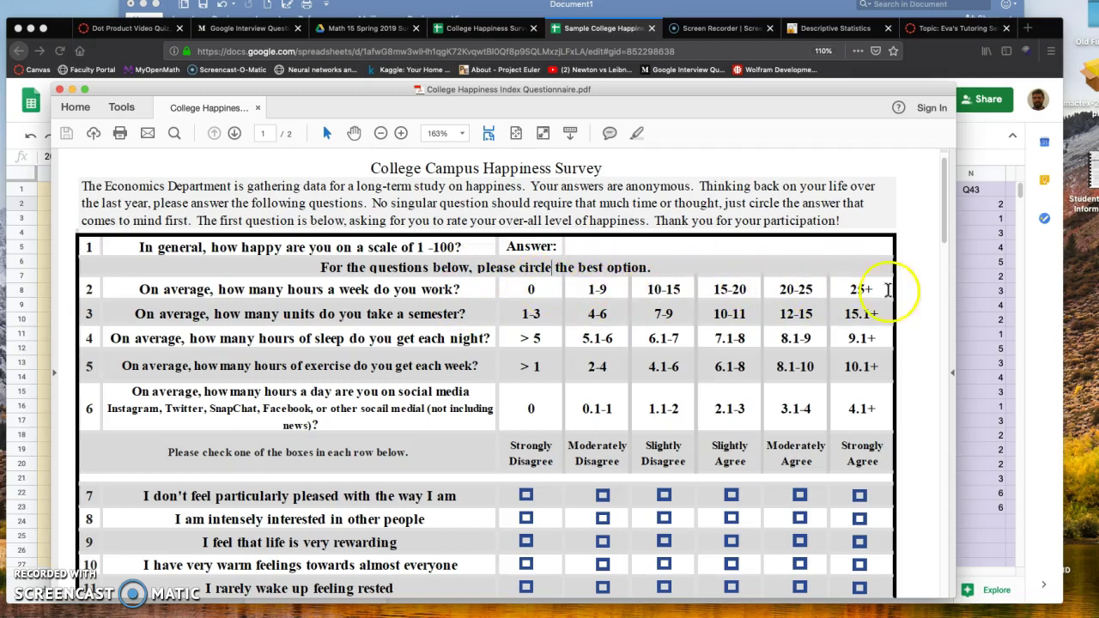
left_click(985, 271)
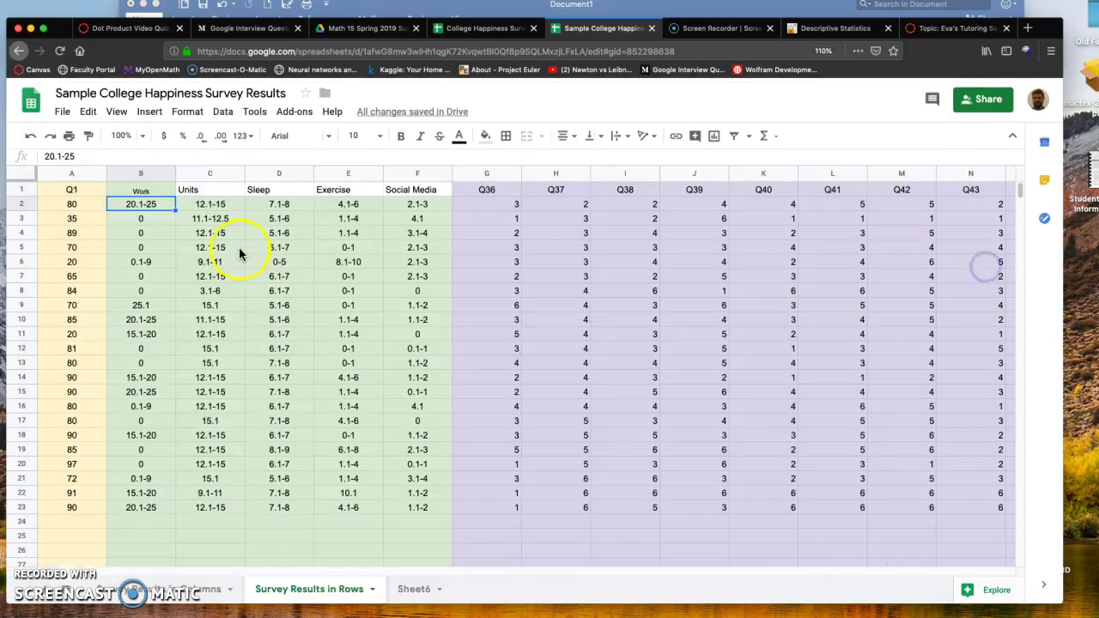
Try to recode the Work cells from B9 up to B6 with the category codes 6, 1, 1 and 2
left_click(137, 306)
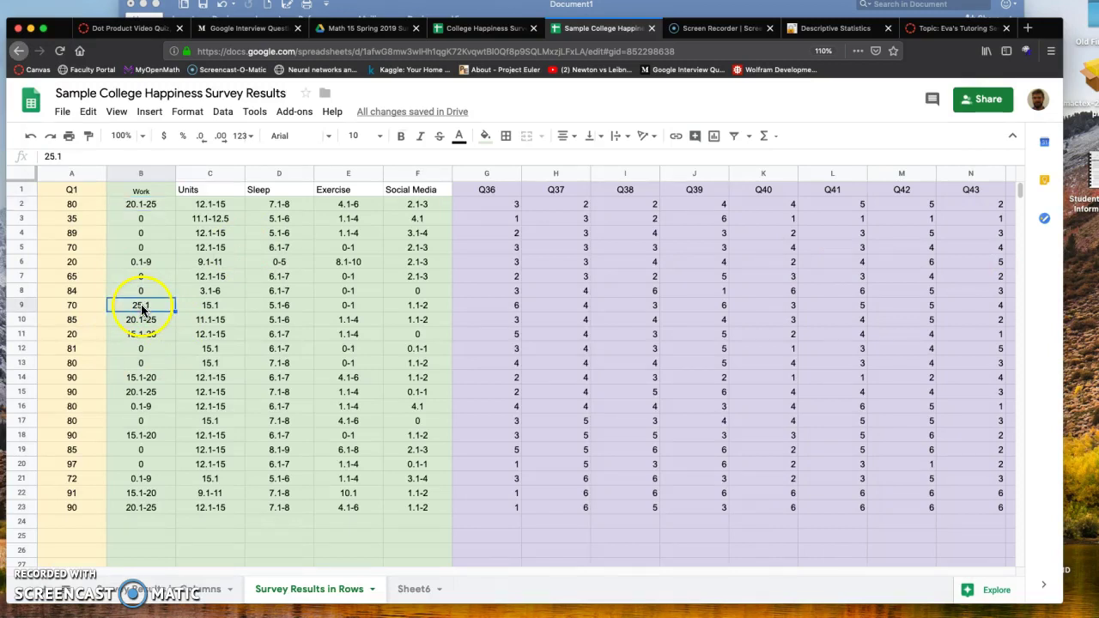
type("6")
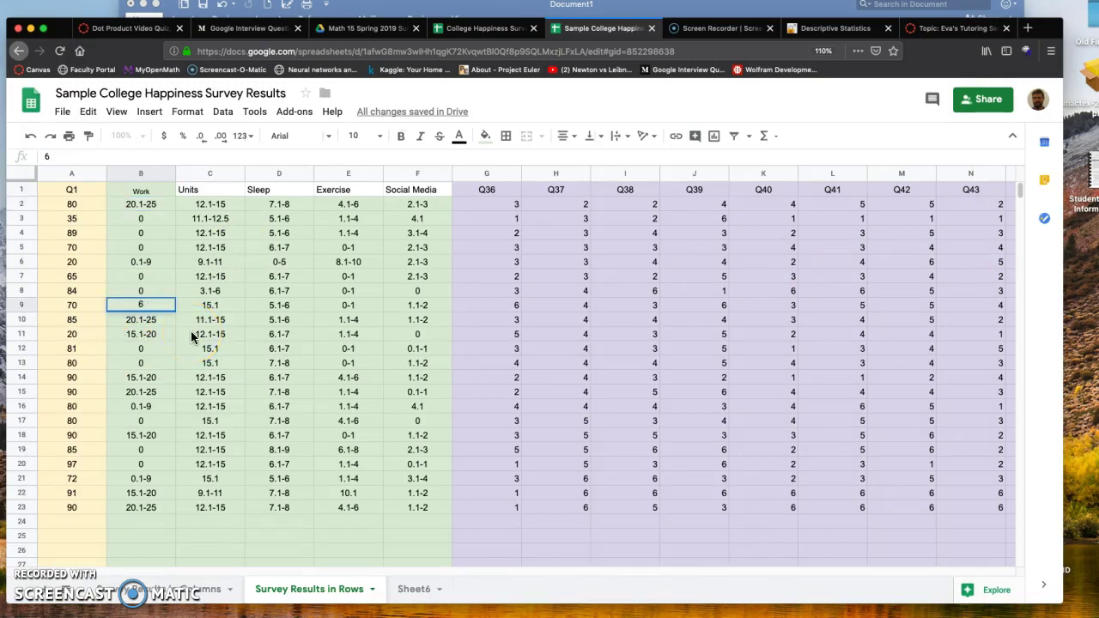
key("Up")
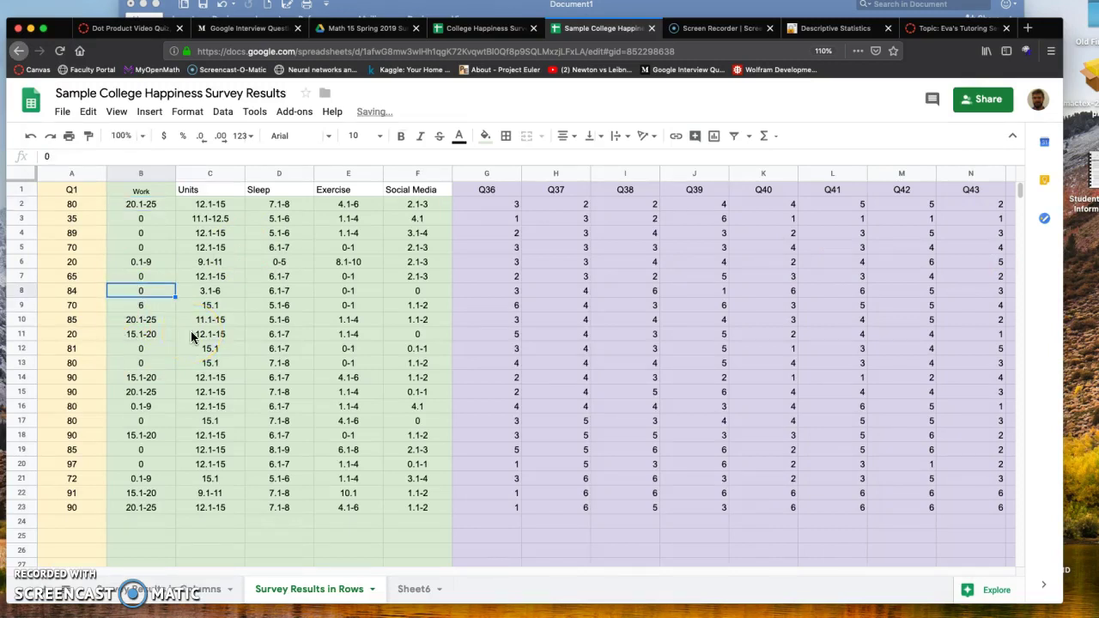
type("1")
key("Up")
type("1")
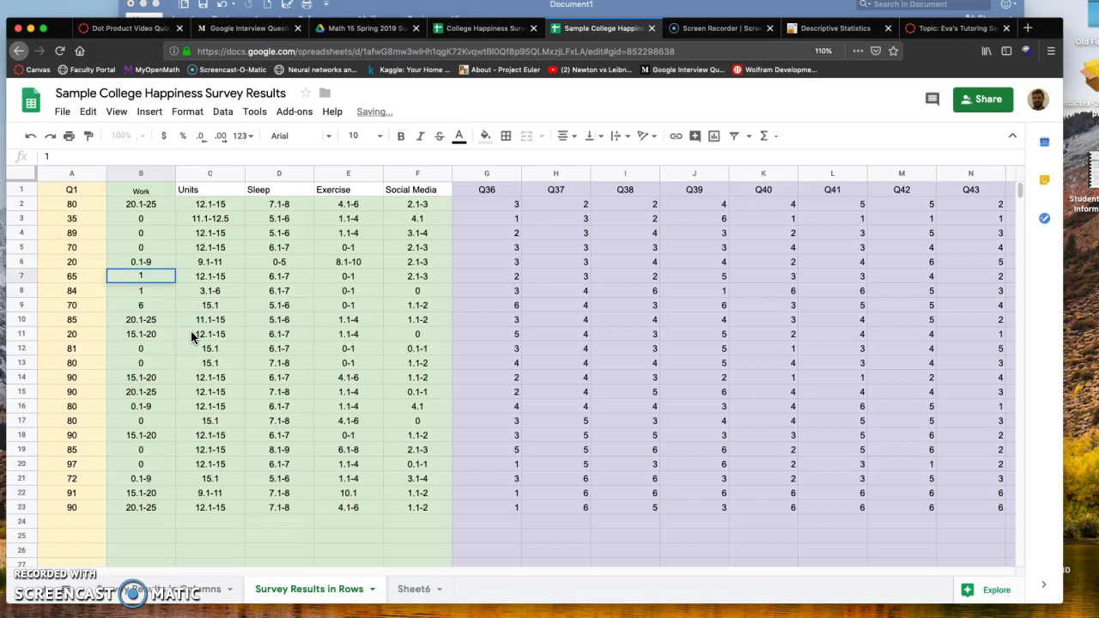
key("Up")
type("2")
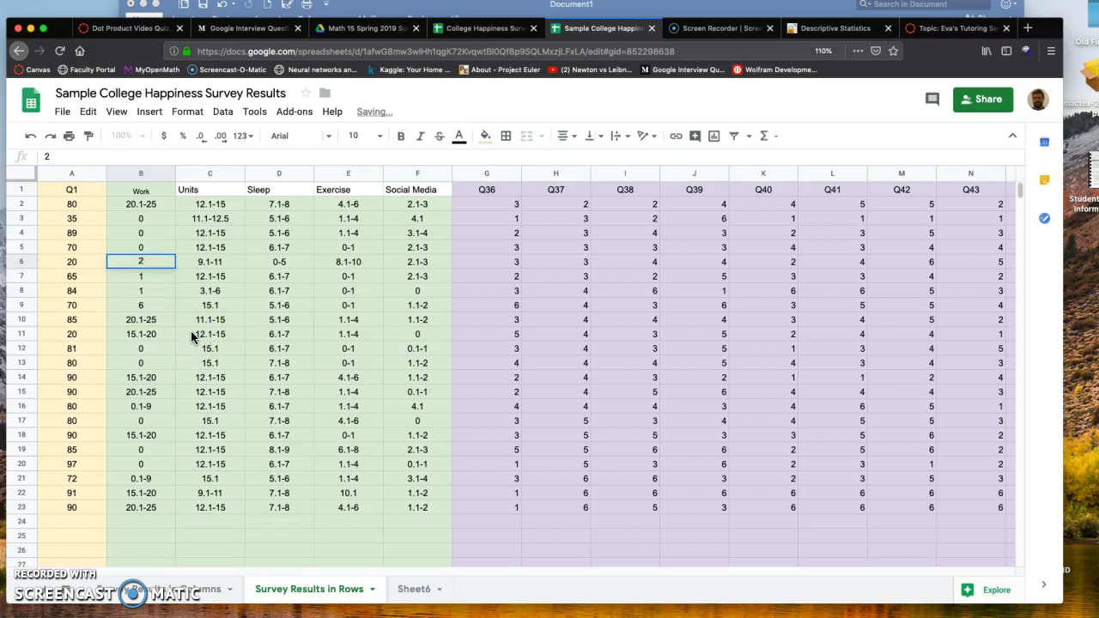
key("Up")
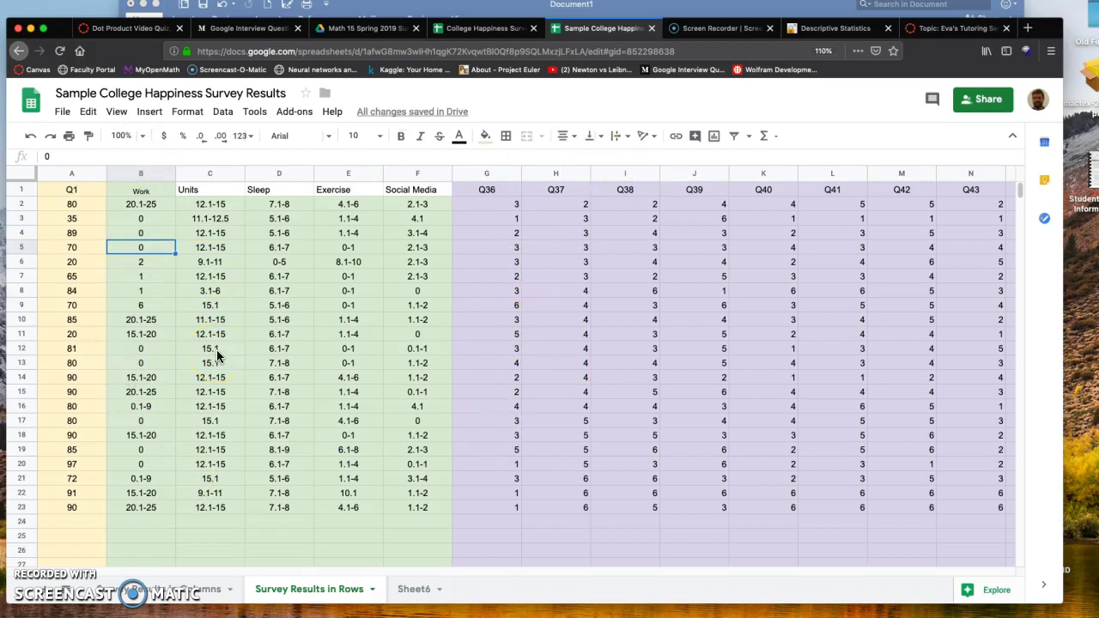
Undo the four category codes entered in Work cells B6 through B9
key("super+z")
key("super+z")
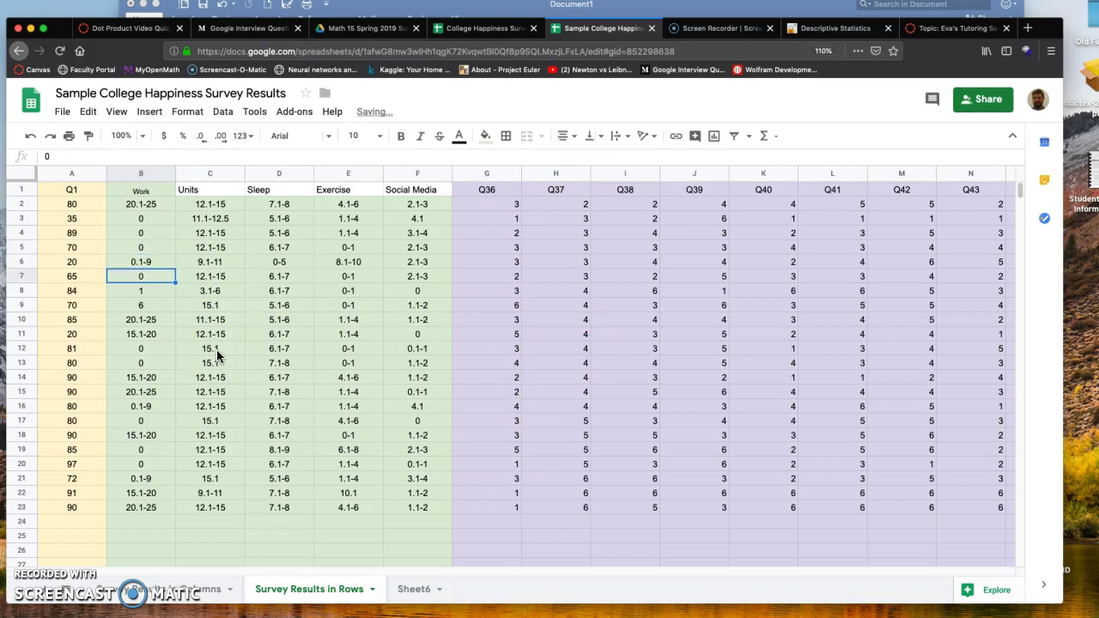
key("super+z")
key("super+z")
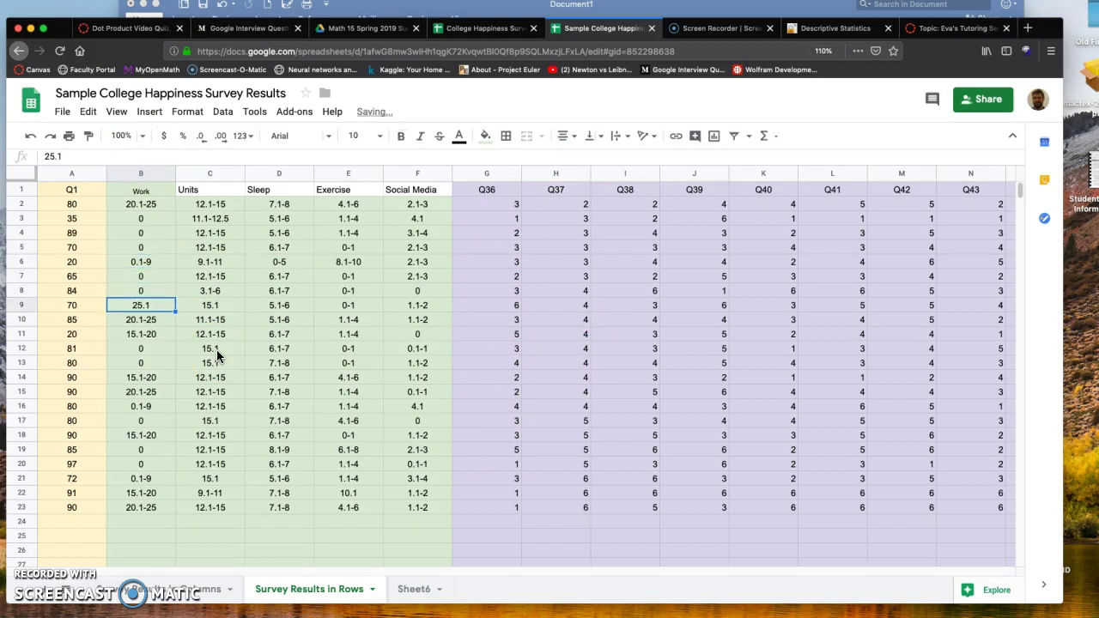
Check the weekly work hours ranges in the questionnaire PDF, and replace the first Work range in B2 with its midpoint 22.5
left_click(71, 174)
left_click(146, 175)
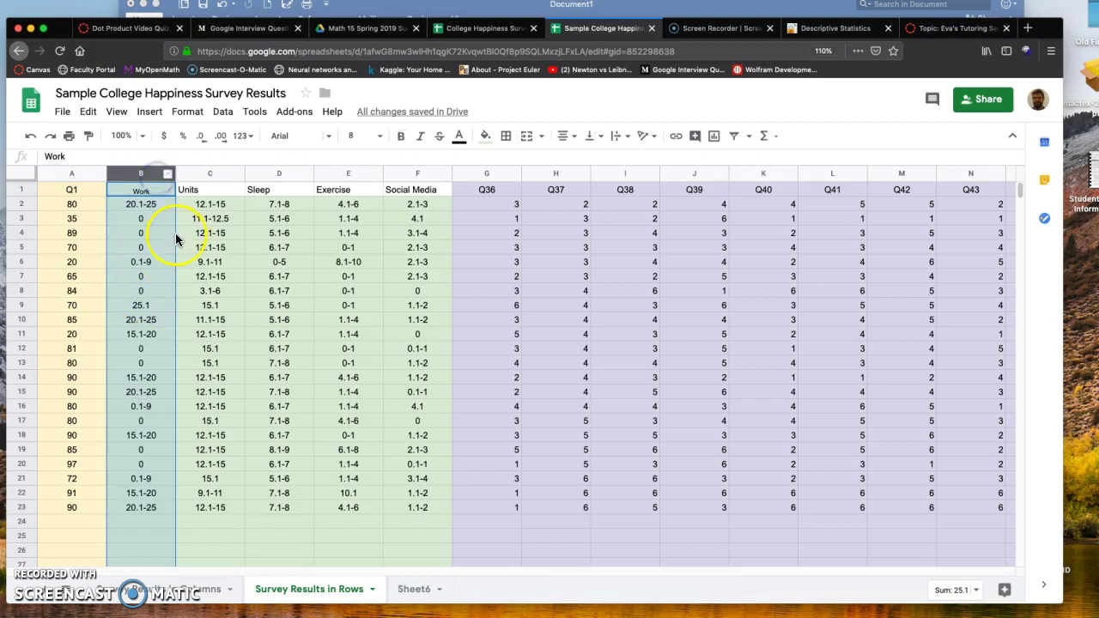
left_click(131, 233)
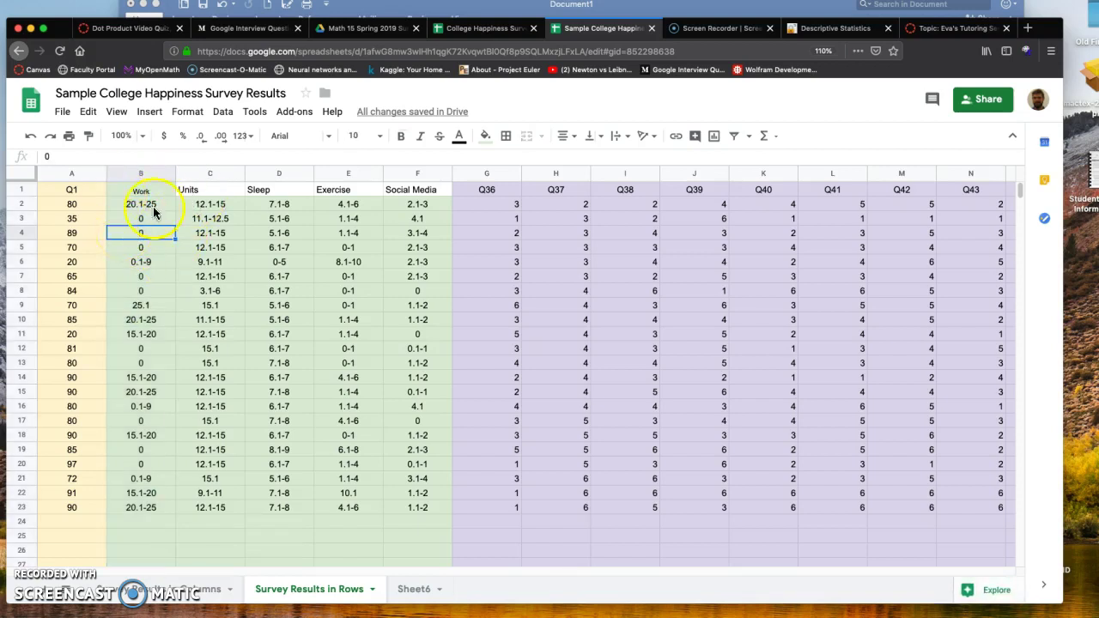
left_click(147, 206)
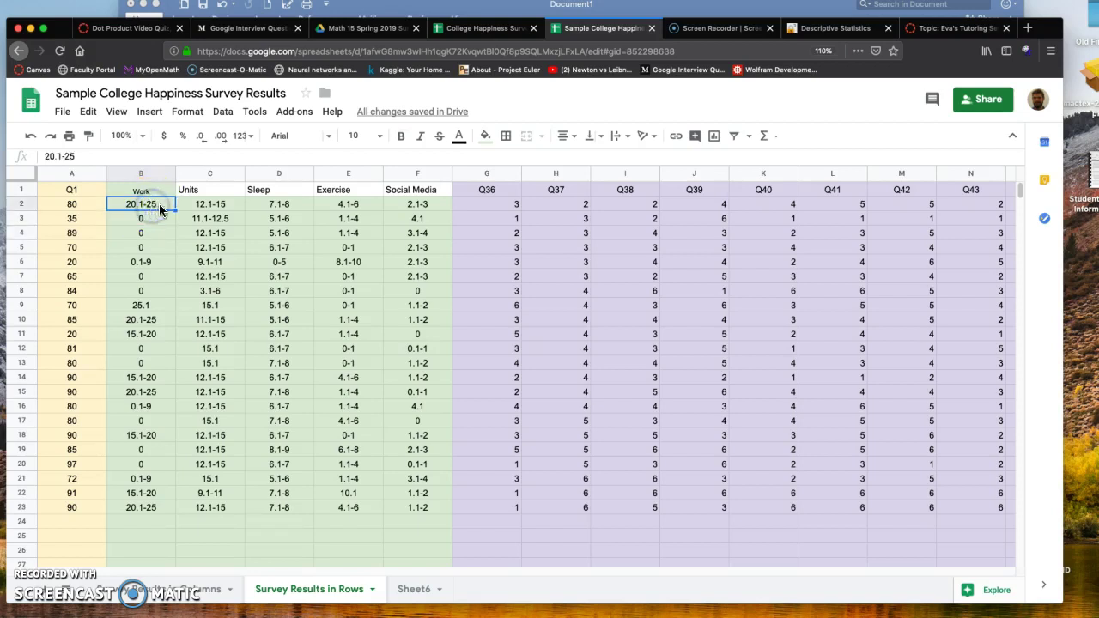
key("super+Tab")
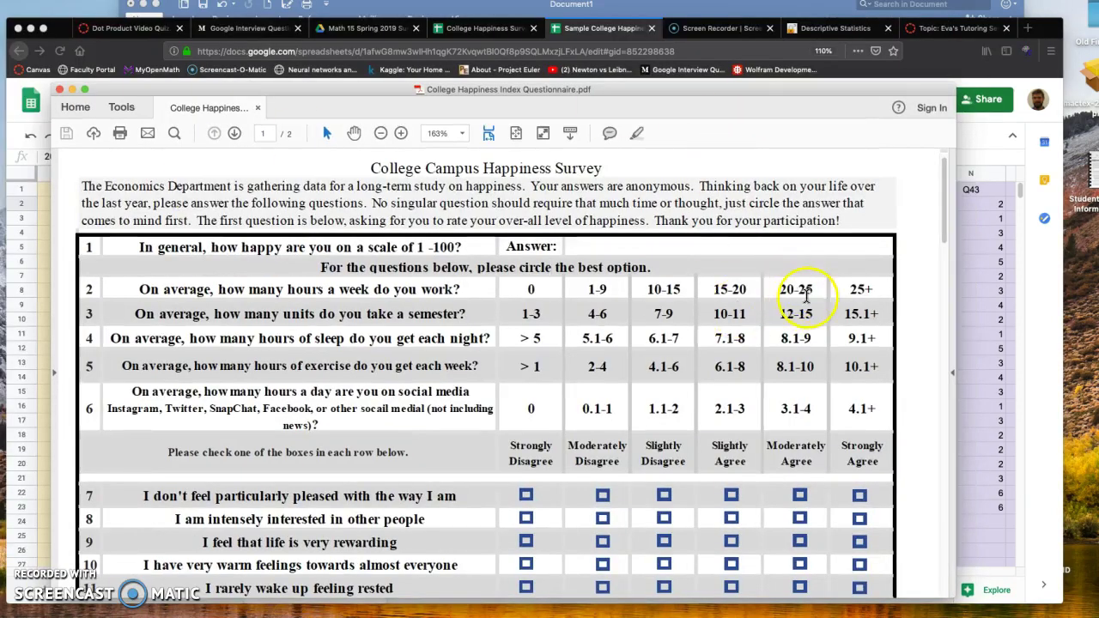
left_click(987, 296)
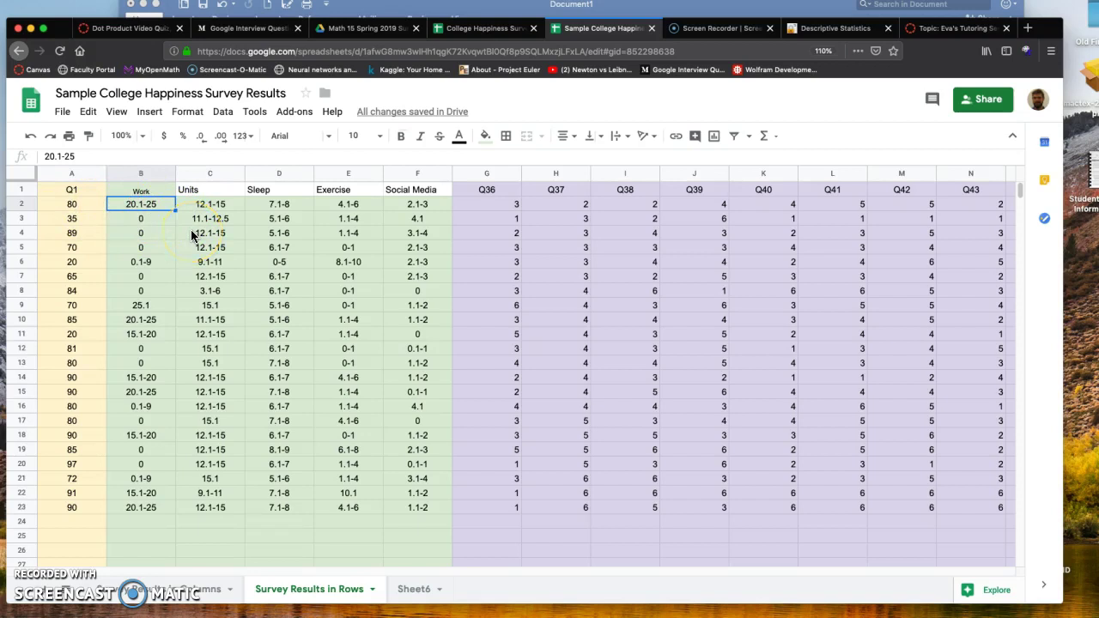
type("22.5")
key("Return")
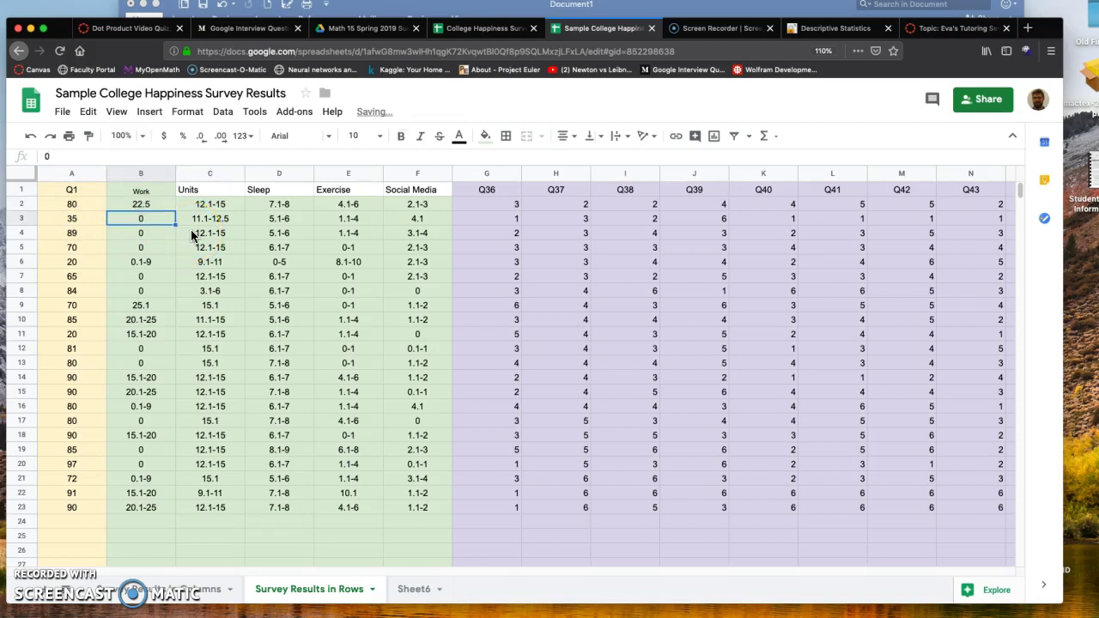
Skip the zero entries in the Work column and replace the 0.1-9 range in B6 with 5
left_click(144, 221)
key("Down")
key("Down")
key("Down")
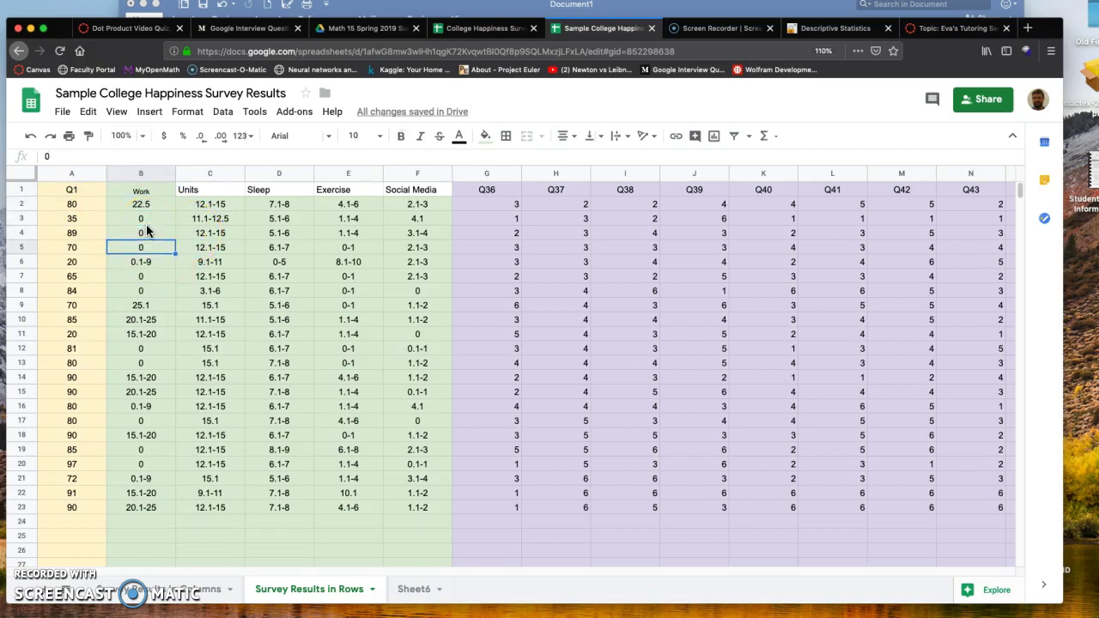
left_click(166, 264)
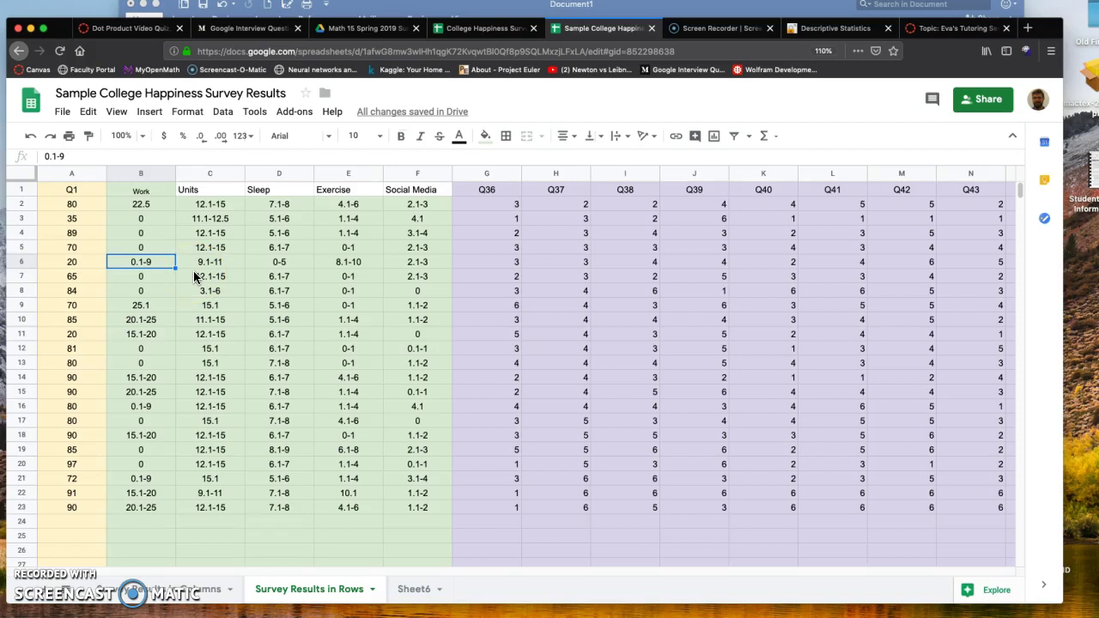
type("5")
key("Return")
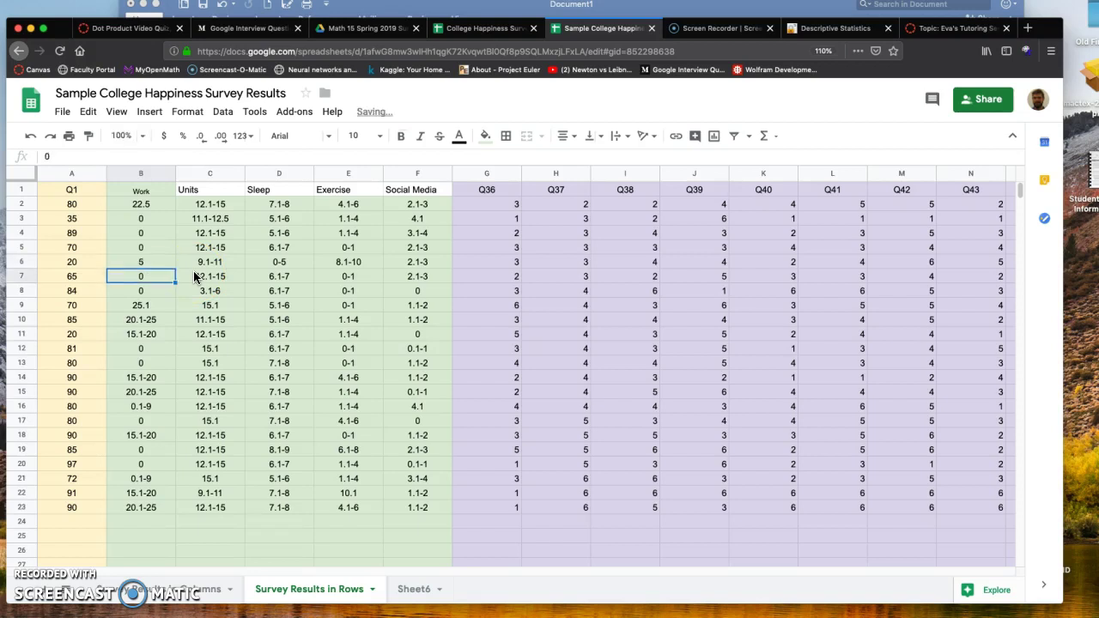
Check the highest work hours option in the questionnaire PDF, and set Work cell B9 to 30
key("Down")
key("Down")
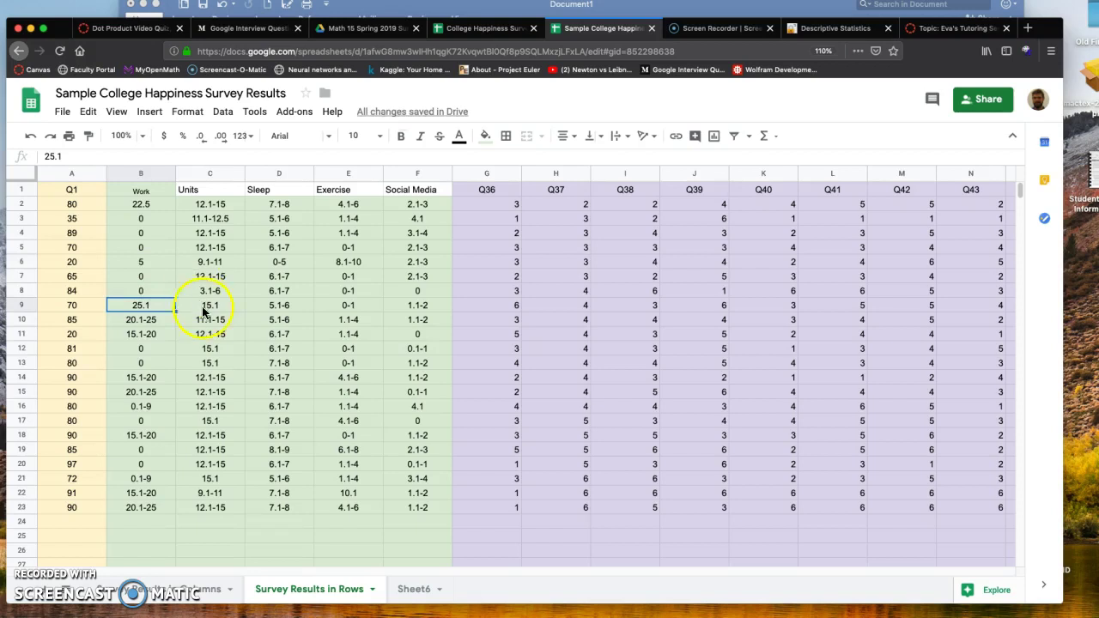
key("super+Tab")
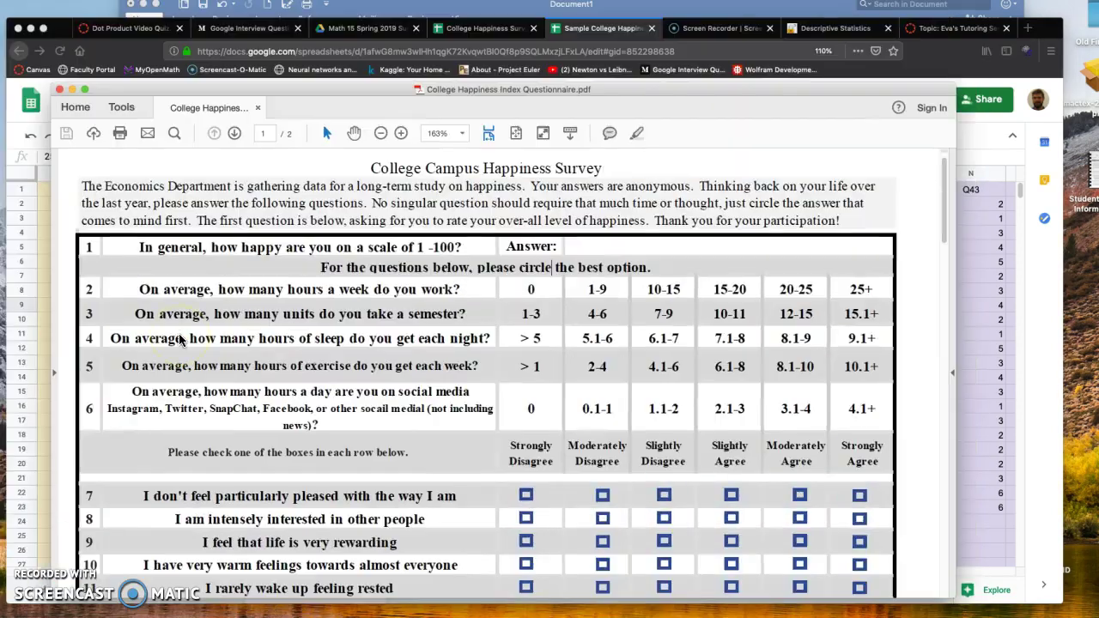
left_click(968, 279)
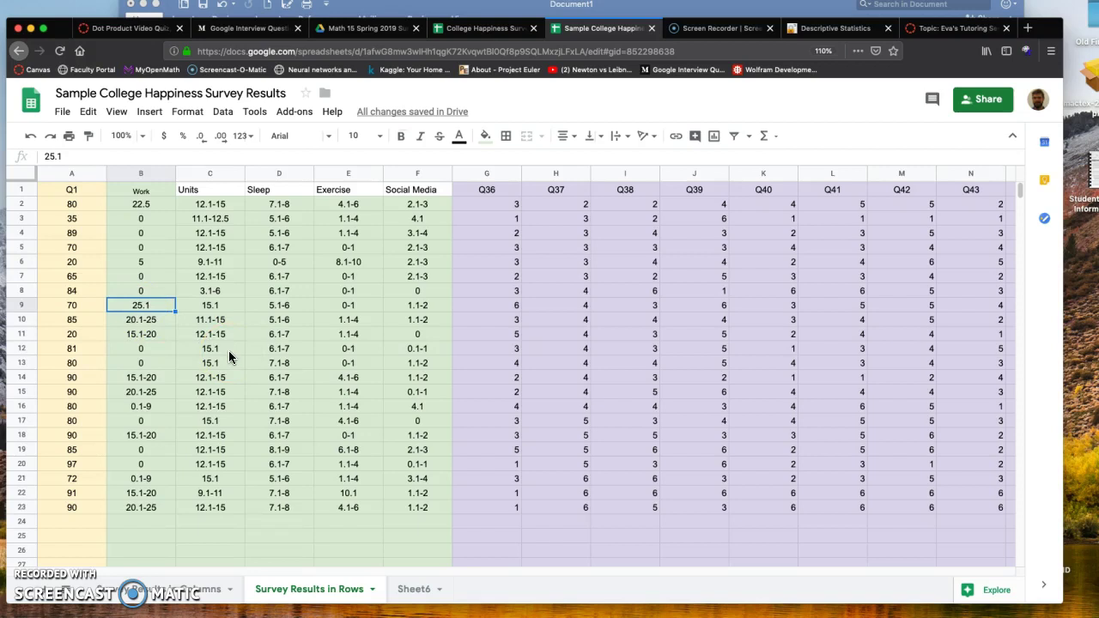
type("30")
key("Return")
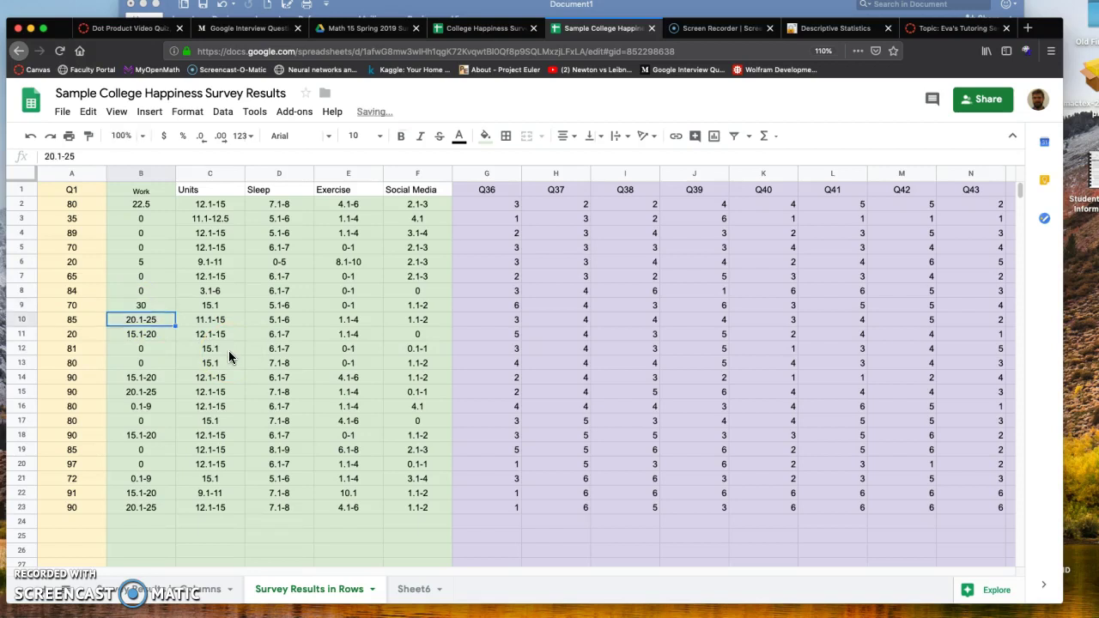
Try 35 as the value of Work cell B9, and set it back to 30
key("Up")
type("35")
key("Return")
key("Up")
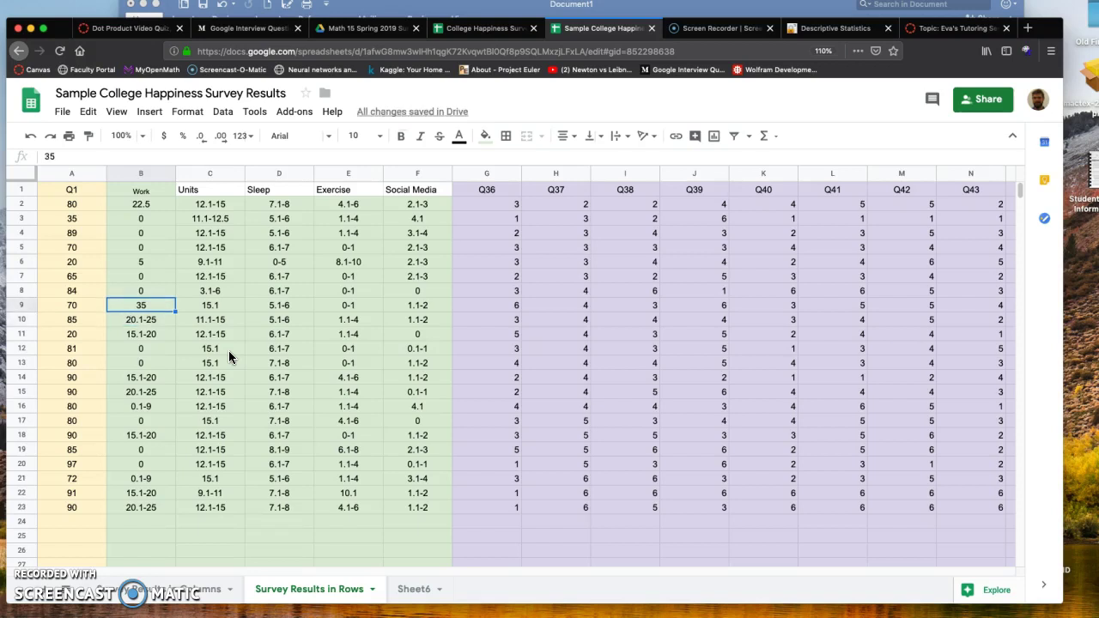
type("30")
key("Return")
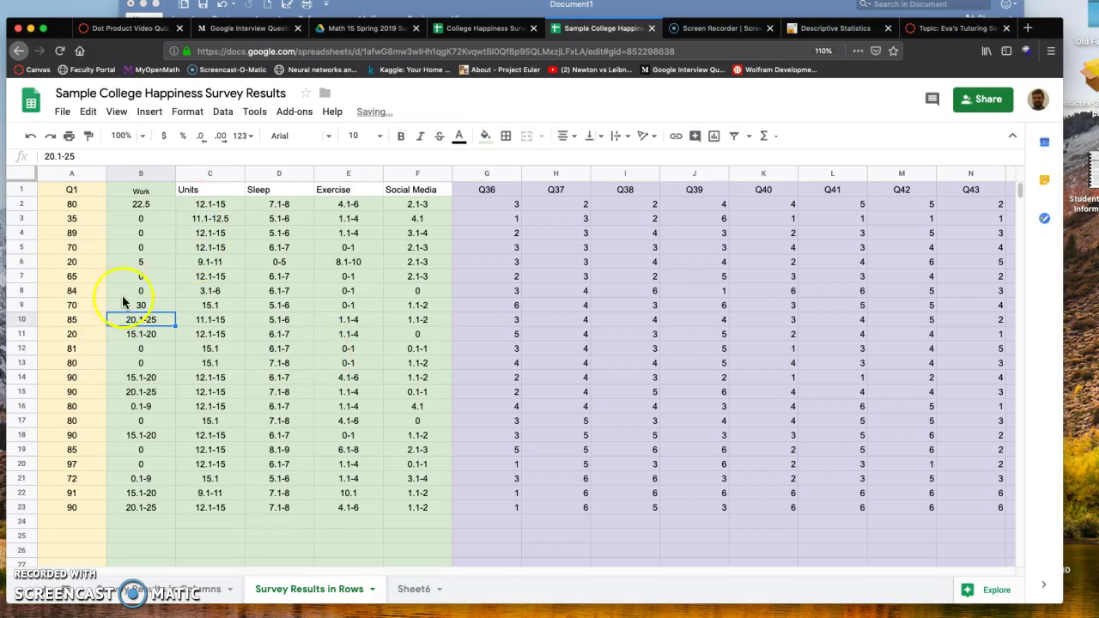
Review the recoded Work cells B2 through B9, and replace the ranges in B10 and B11 with 22.5 and 17.5
left_click_drag(141, 206, 159, 303)
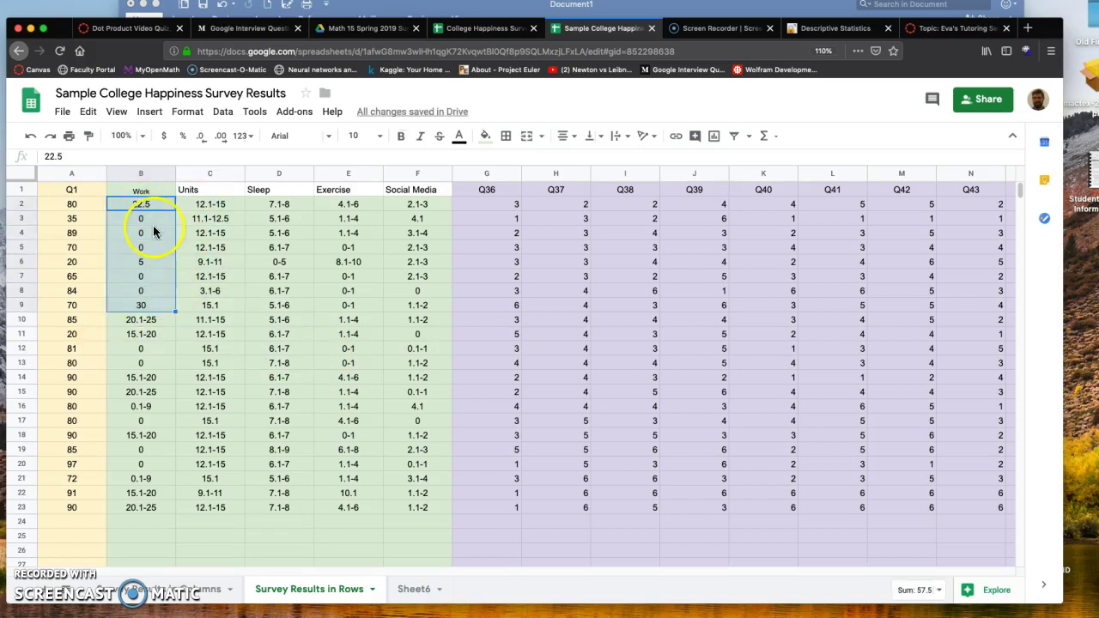
left_click(158, 319)
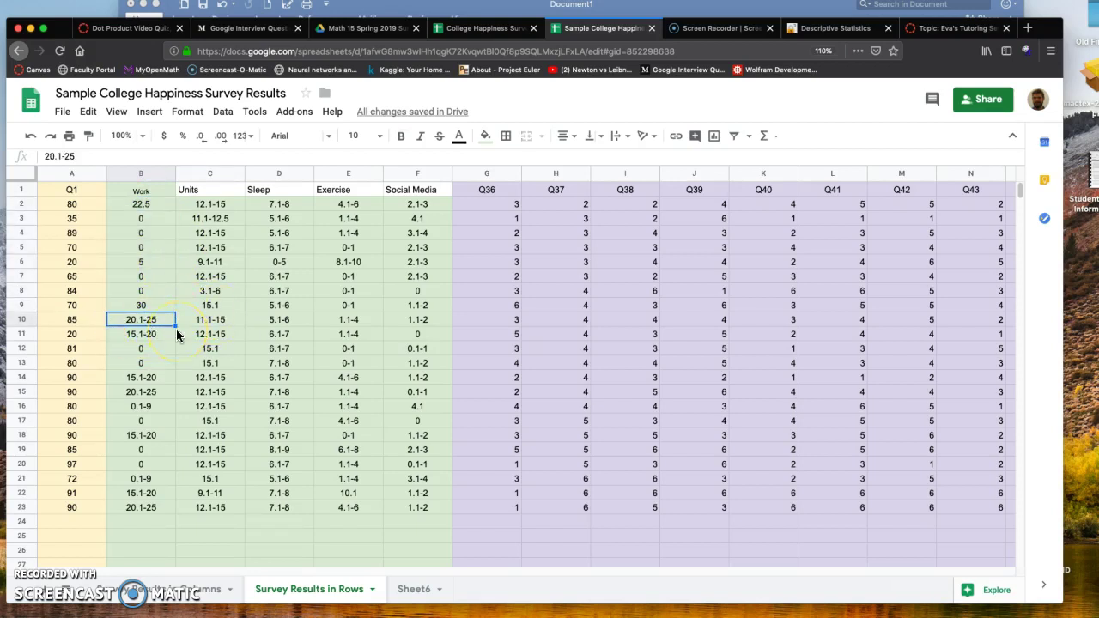
type("22.5")
key("Return")
type("17.5")
key("Return")
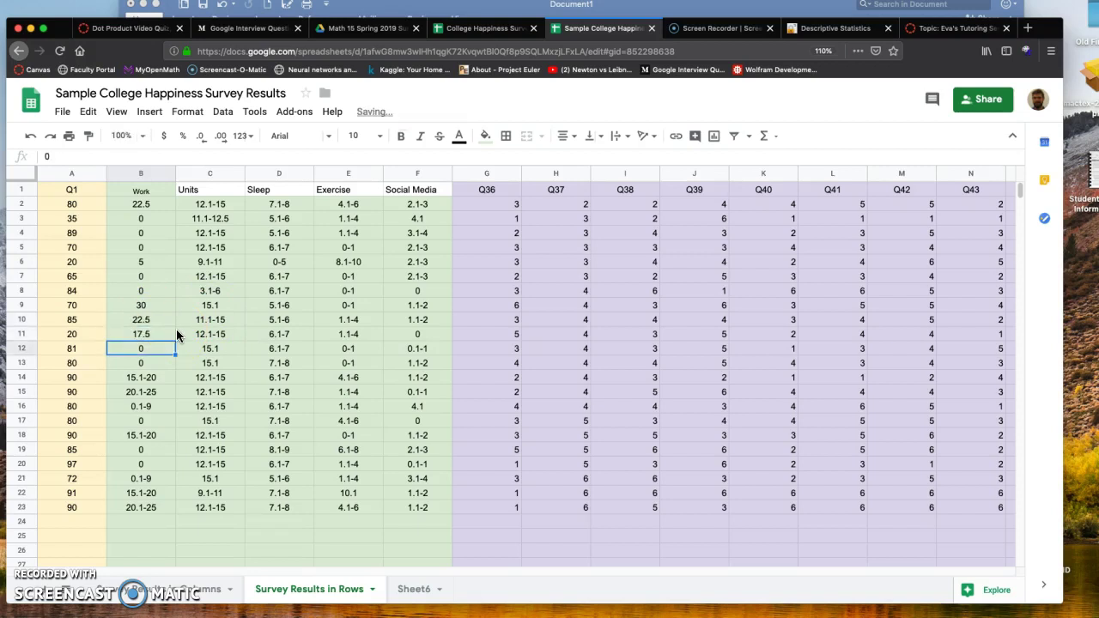
Replace the 15.1-20 range in Work cell B14 with 17.5
key("Return")
key("Return")
key("Return")
type("1")
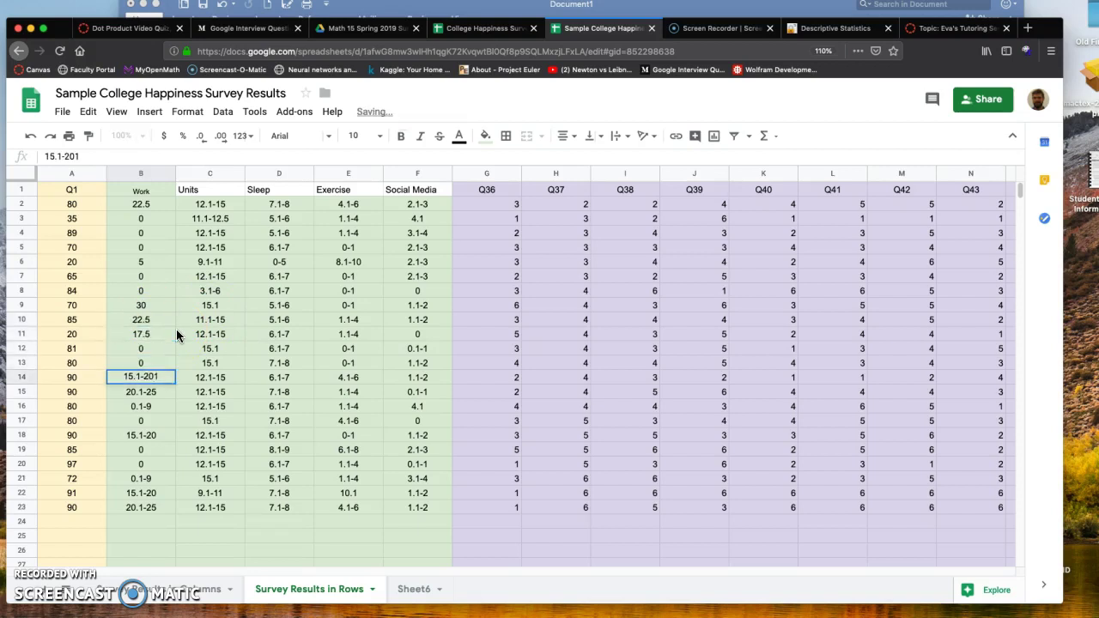
key("BackSpace")
key("BackSpace")
key("BackSpace")
key("BackSpace")
key("BackSpace")
key("BackSpace")
key("BackSpace")
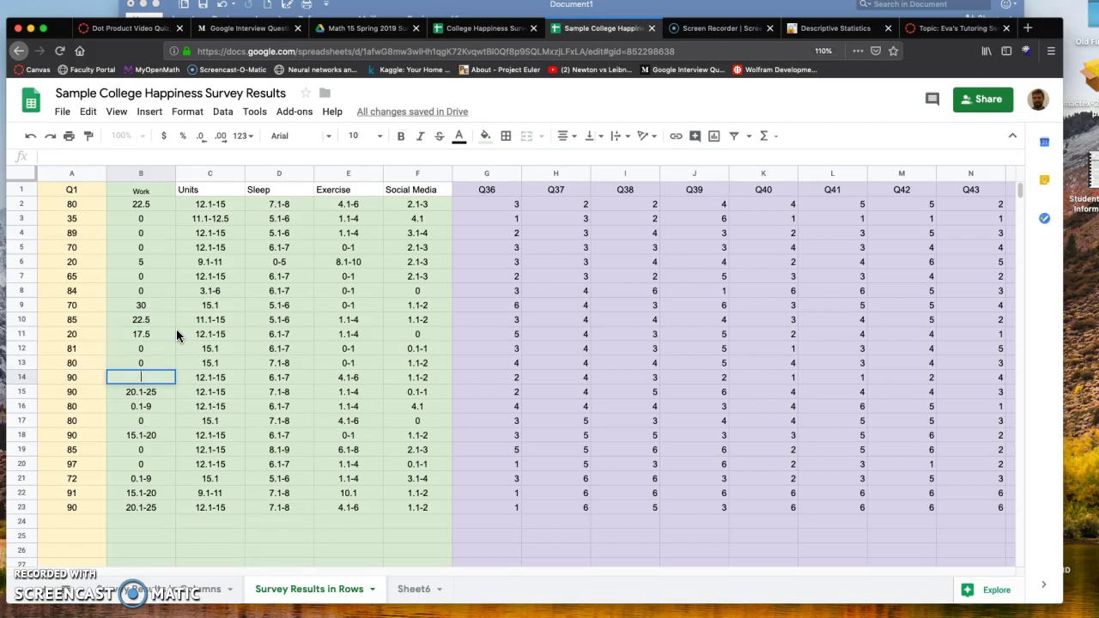
type("7.5")
key("Return")
Set Work cell B15 to 22.5 and B16 to 5
type("22.5")
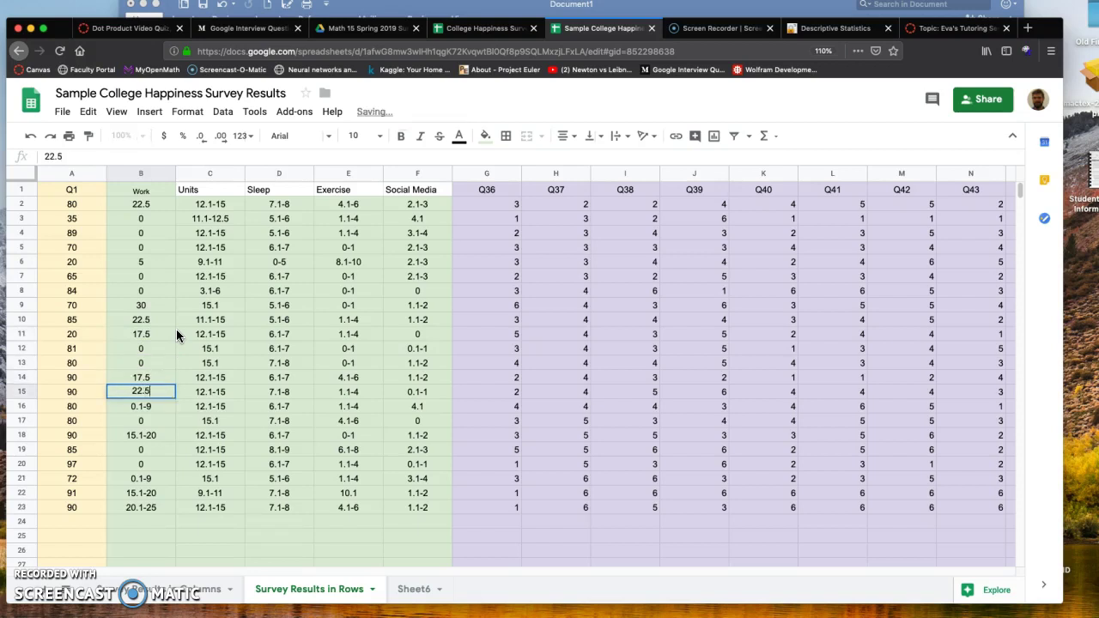
key("Return")
type("5")
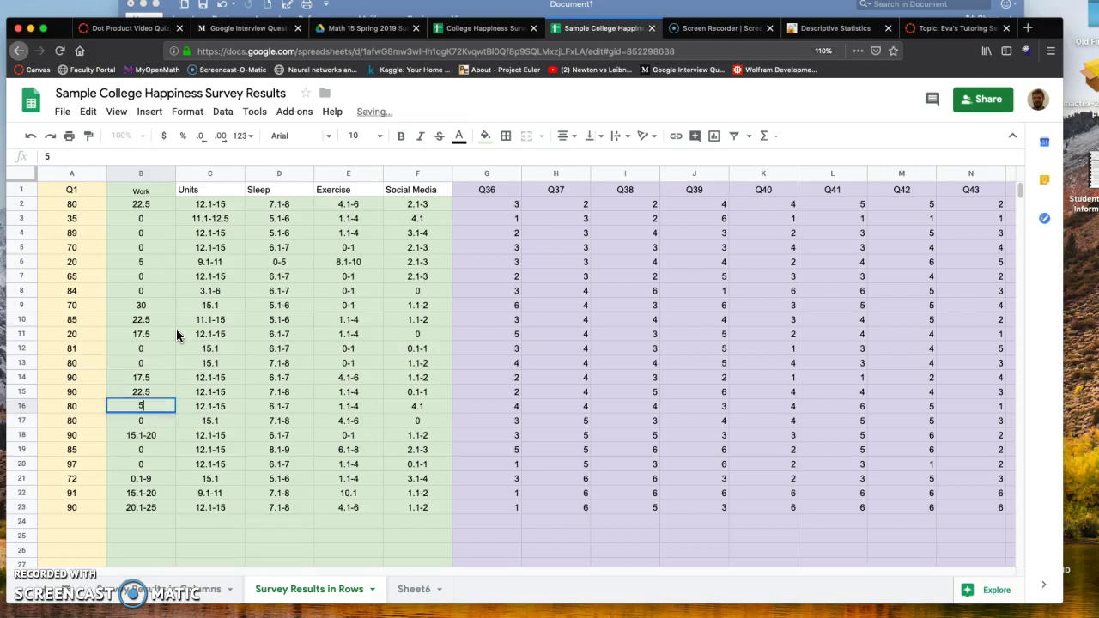
key("Return")
Replace the 15.1-20 range in Work cell B18 with 17.5, clearing the cell's old content completely
key("Return")
key("Return")
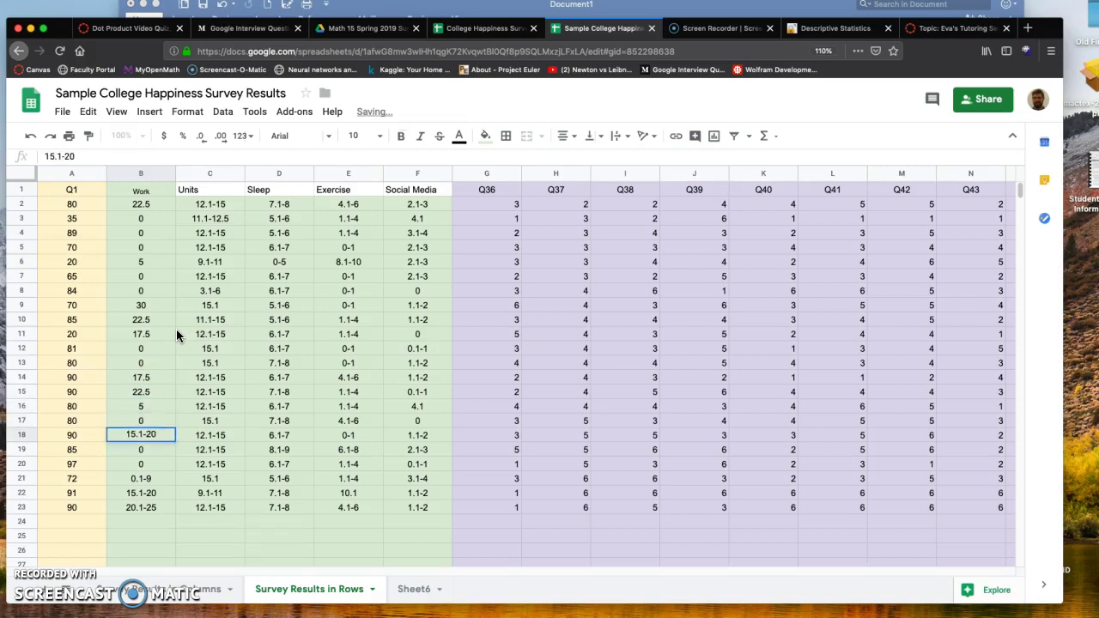
type("17.5")
key("Return")
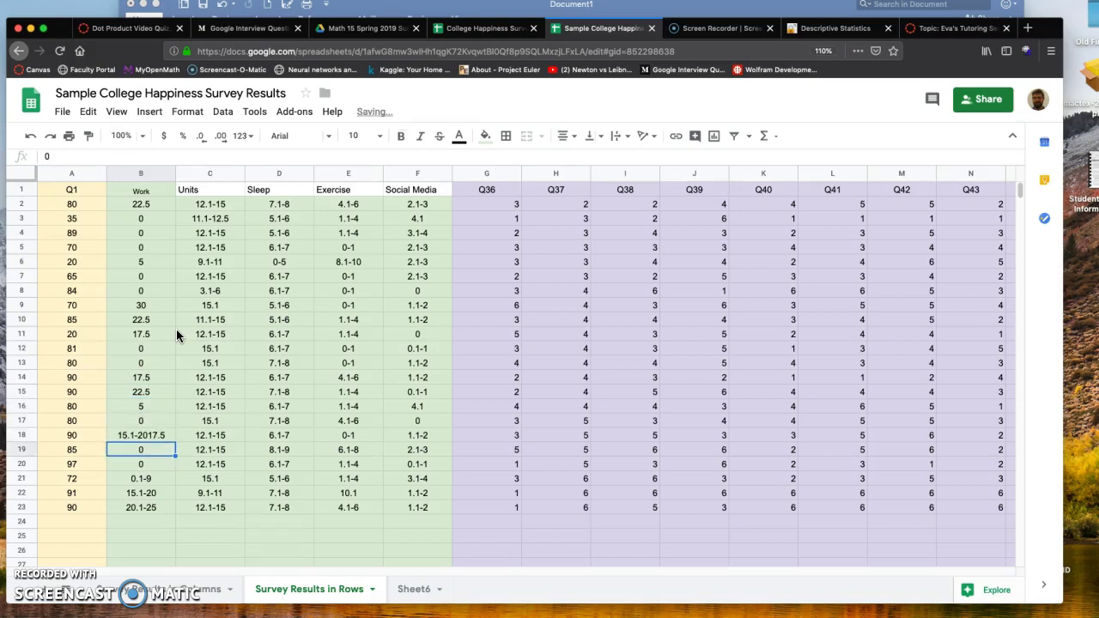
key("Up")
key("Delete")
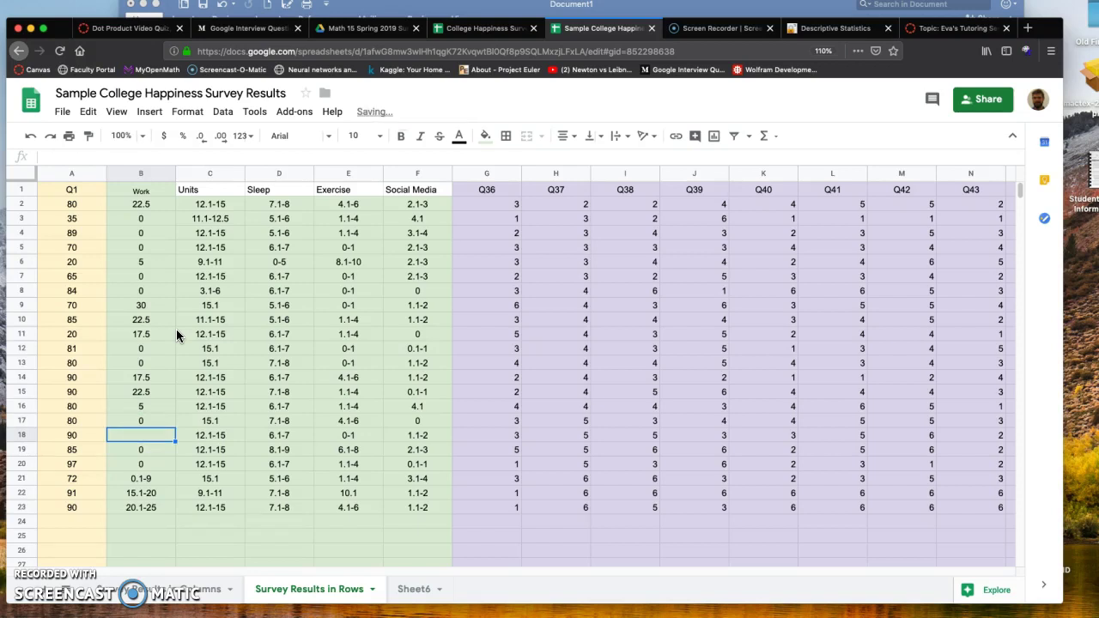
type("17.5")
key("Return")
Replace the 0.1-9 range in Work cell B21 with 5
key("Down")
key("Down")
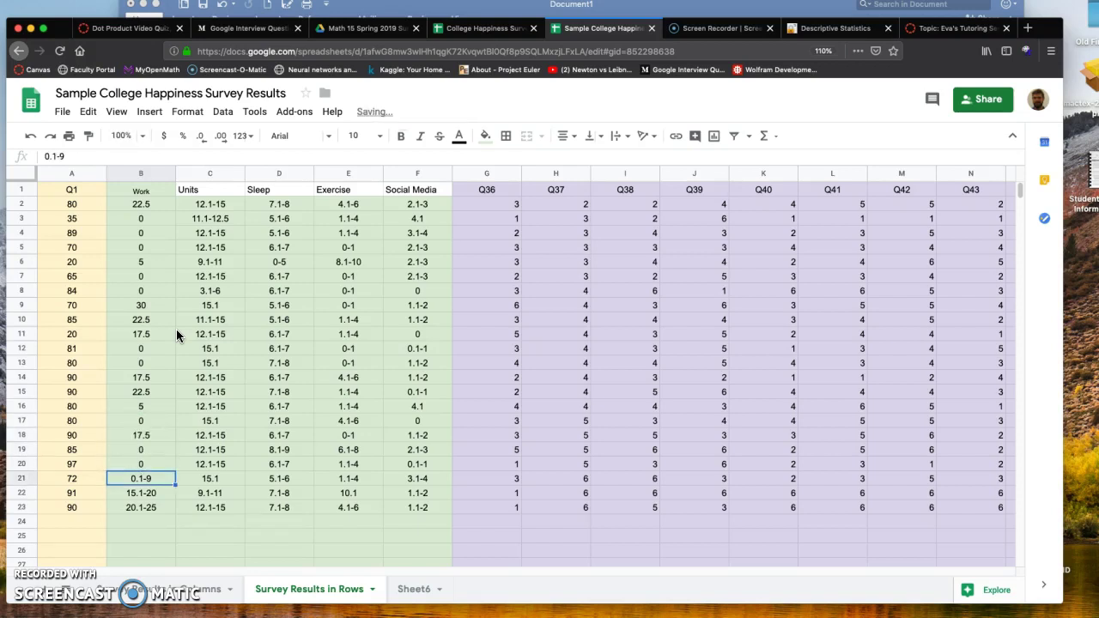
type("5")
key("Return")
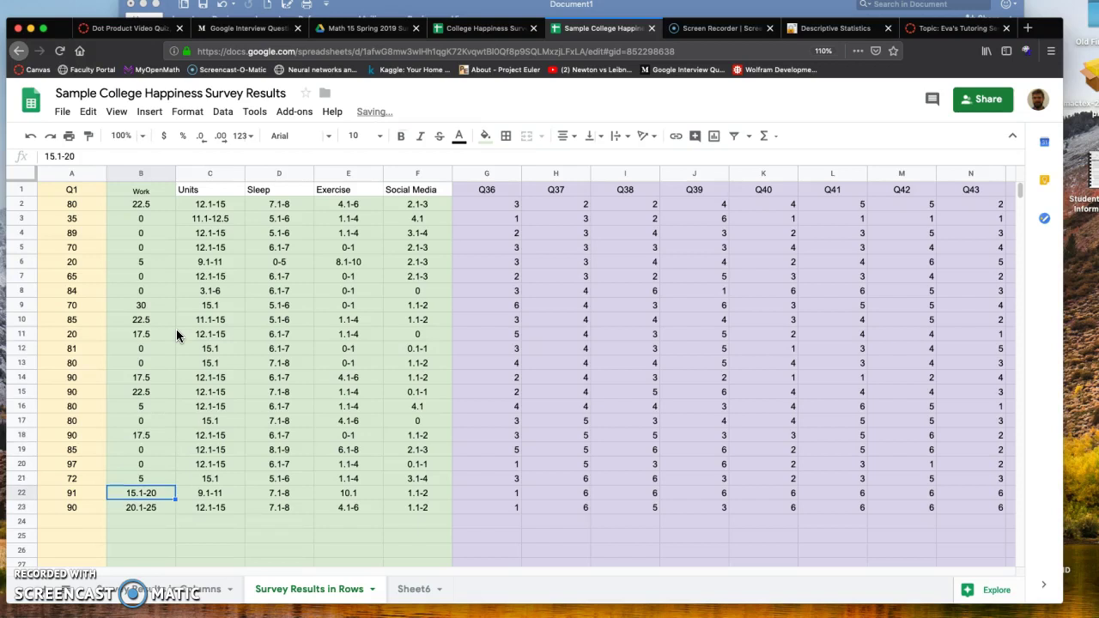
Replace the ranges in Work cells B22 and B23 with 17.5 and 22.5
type("17.5")
key("Return")
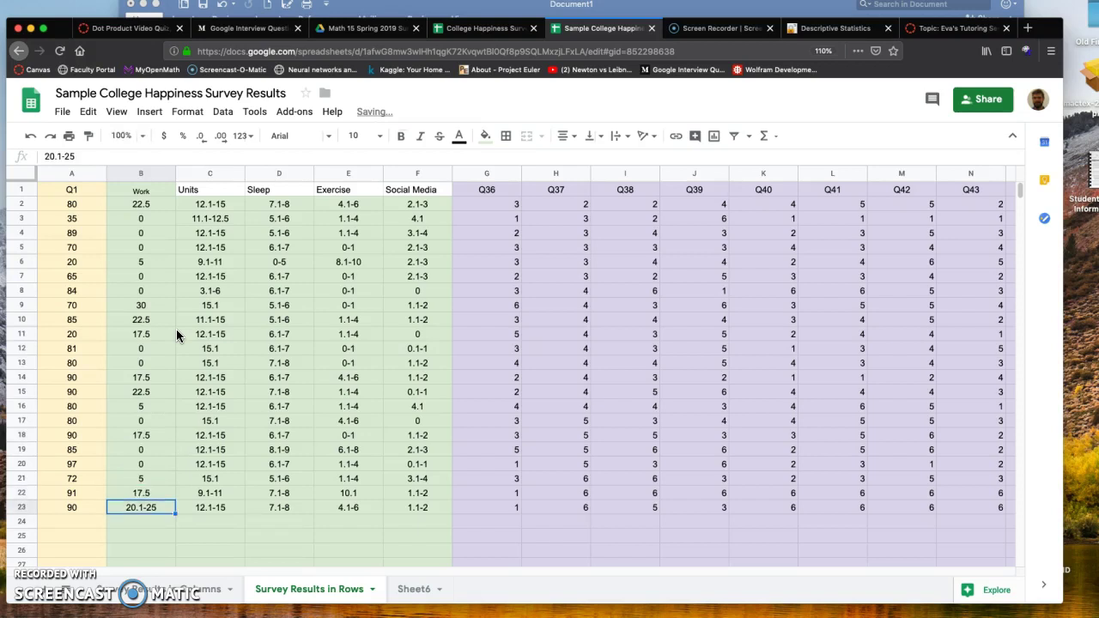
type("22.5")
key("Return")
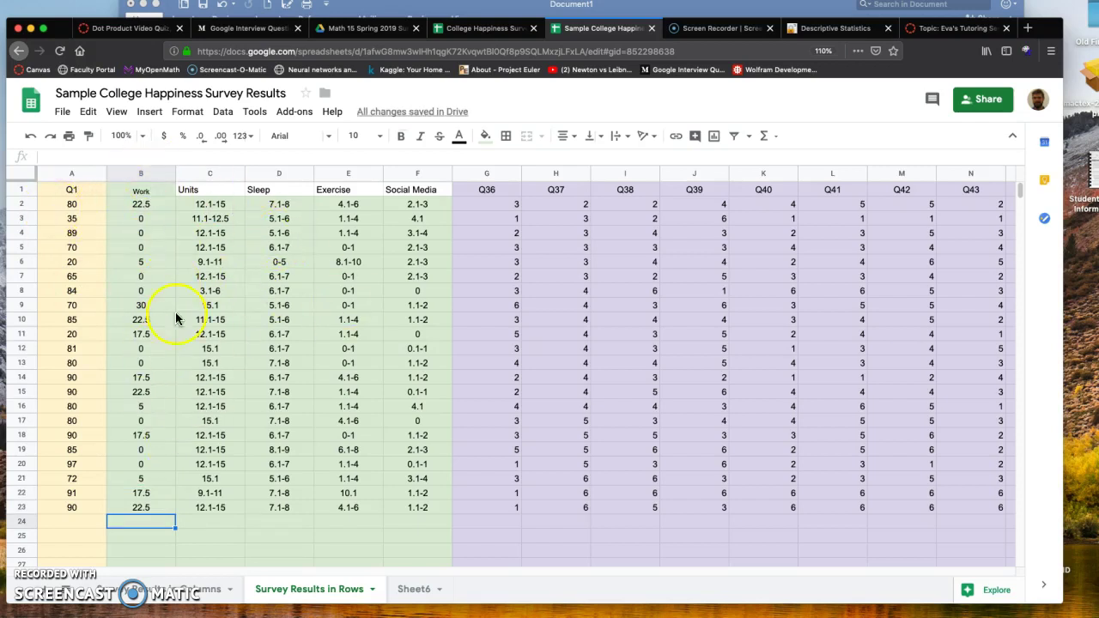
Select the full Q1 and Work columns as the pair of variables for the correlation
left_click(77, 172)
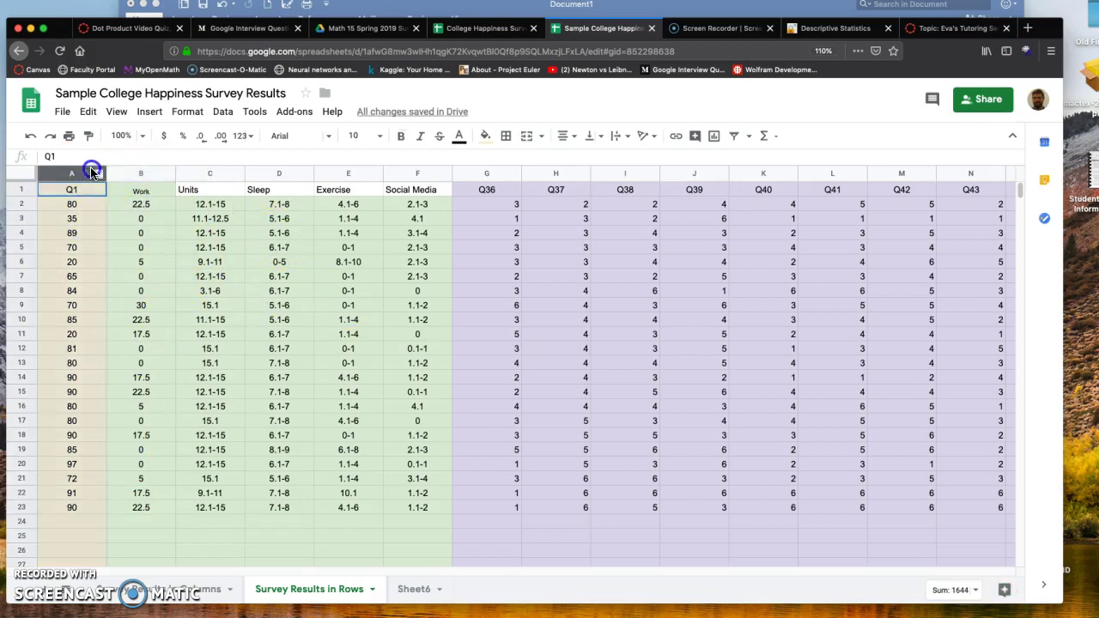
left_click_drag(93, 172, 143, 168)
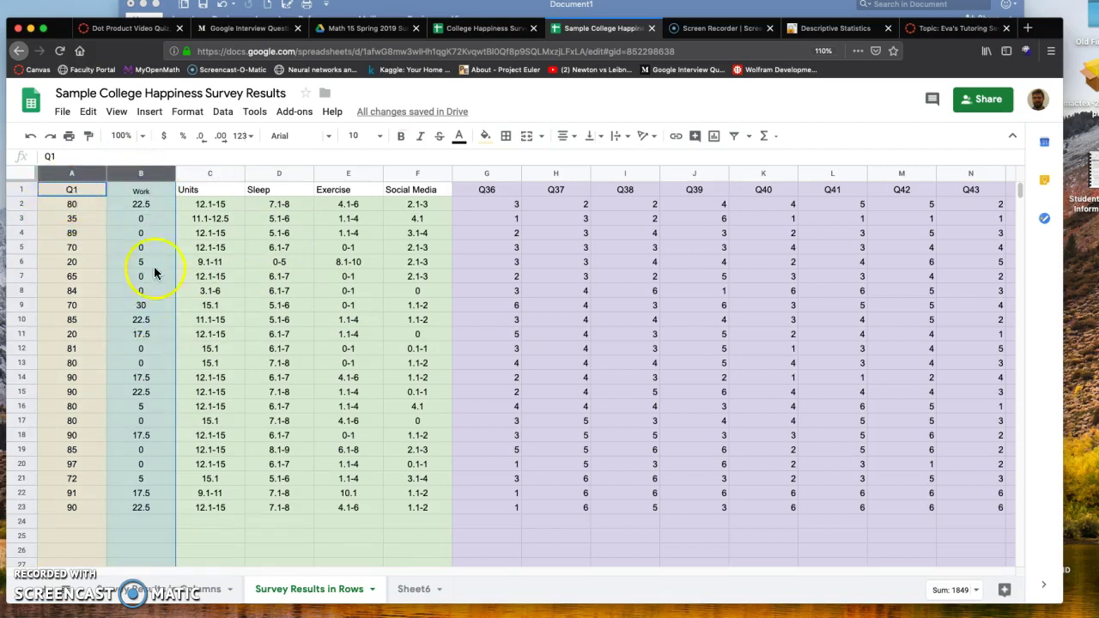
left_click(103, 364)
Switch to StatKey and open its descriptive statistics for two quantitative variables
left_click(949, 28)
left_click(829, 33)
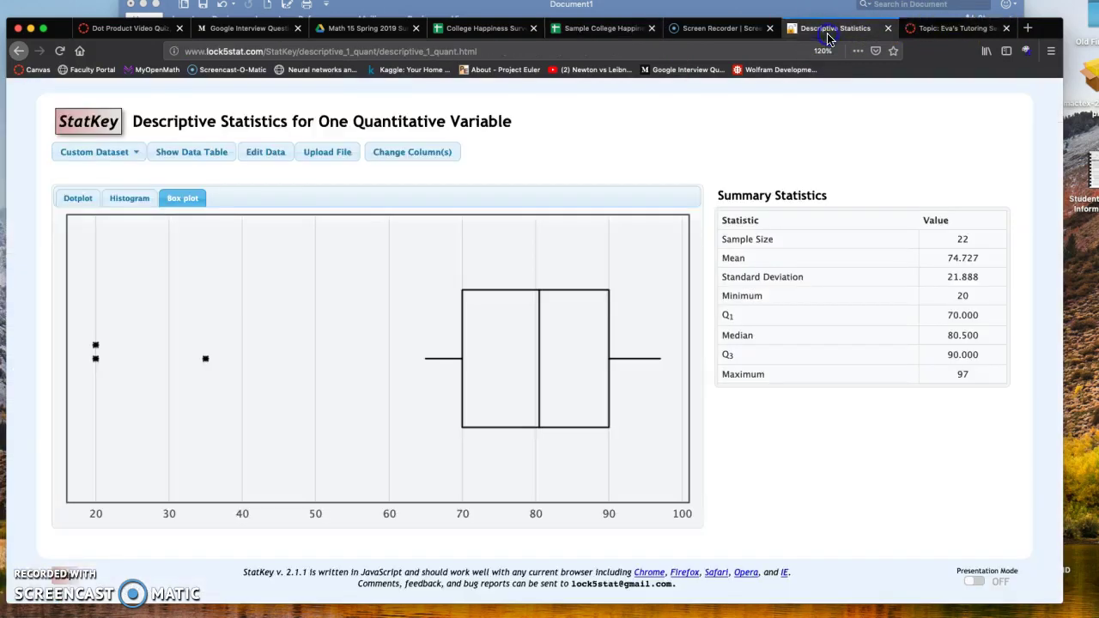
left_click(91, 125)
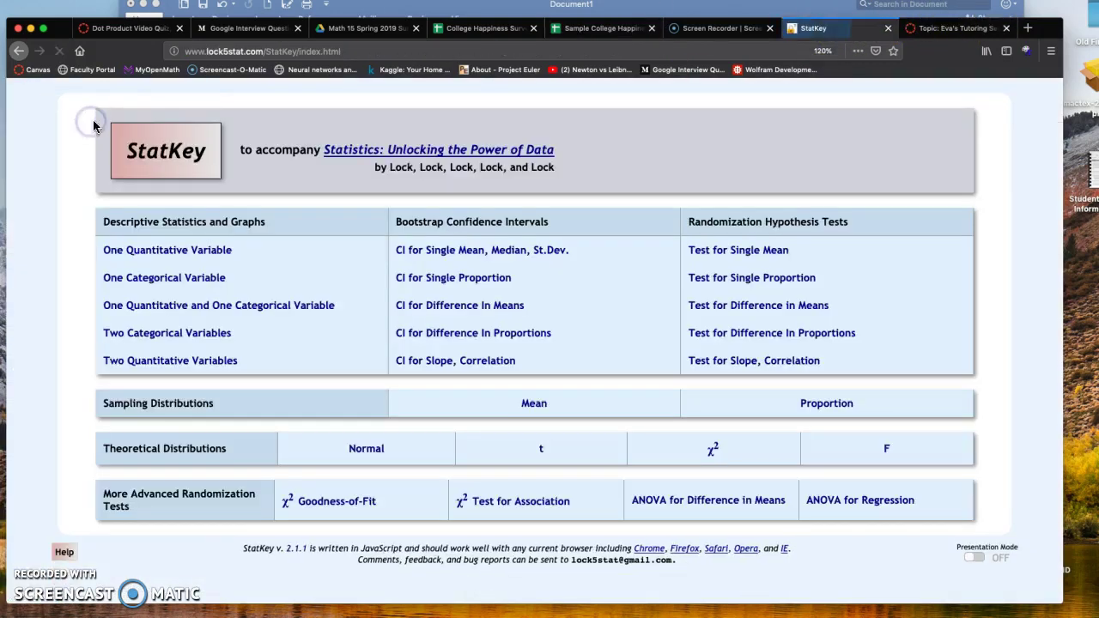
left_click(182, 364)
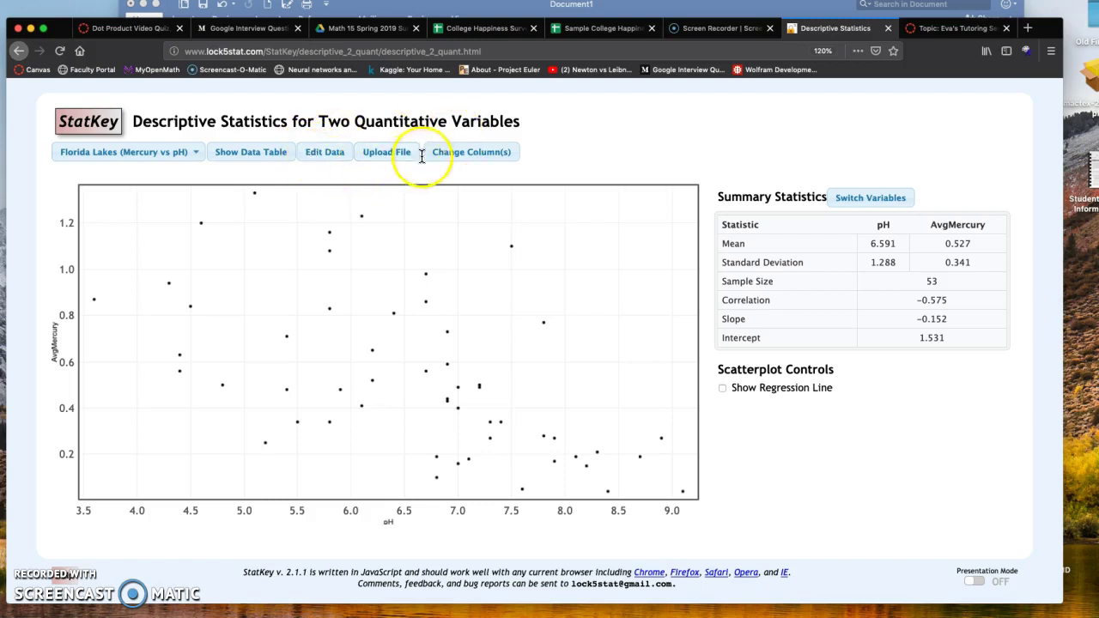
Look at StatKey's data-editing dialog and its file-upload chooser, closing each without making changes
left_click(329, 153)
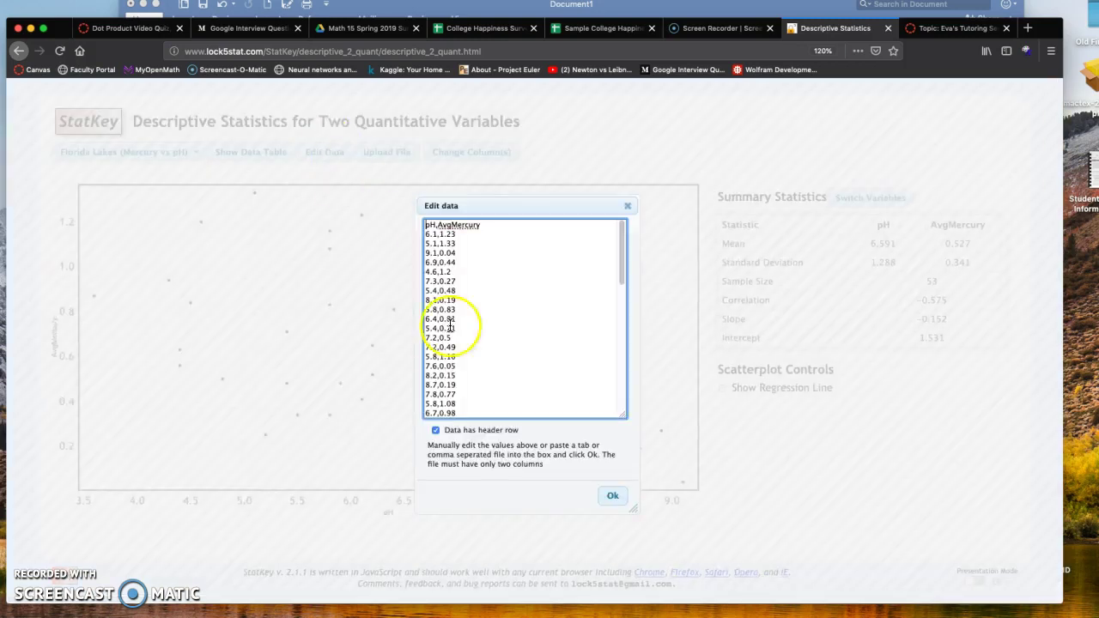
left_click(627, 206)
left_click(397, 160)
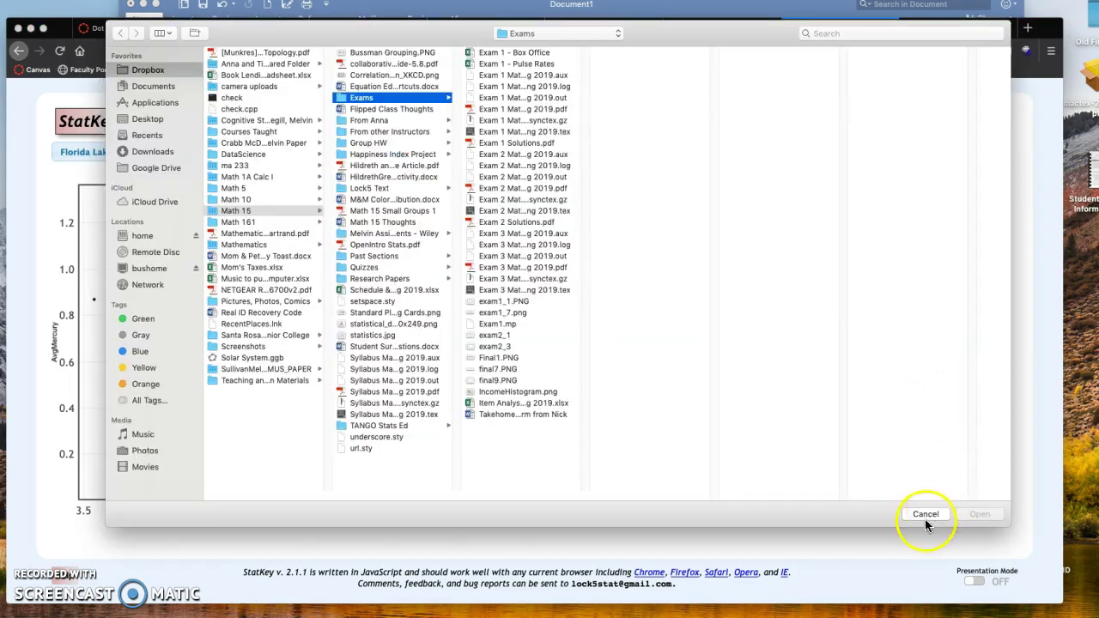
left_click(925, 515)
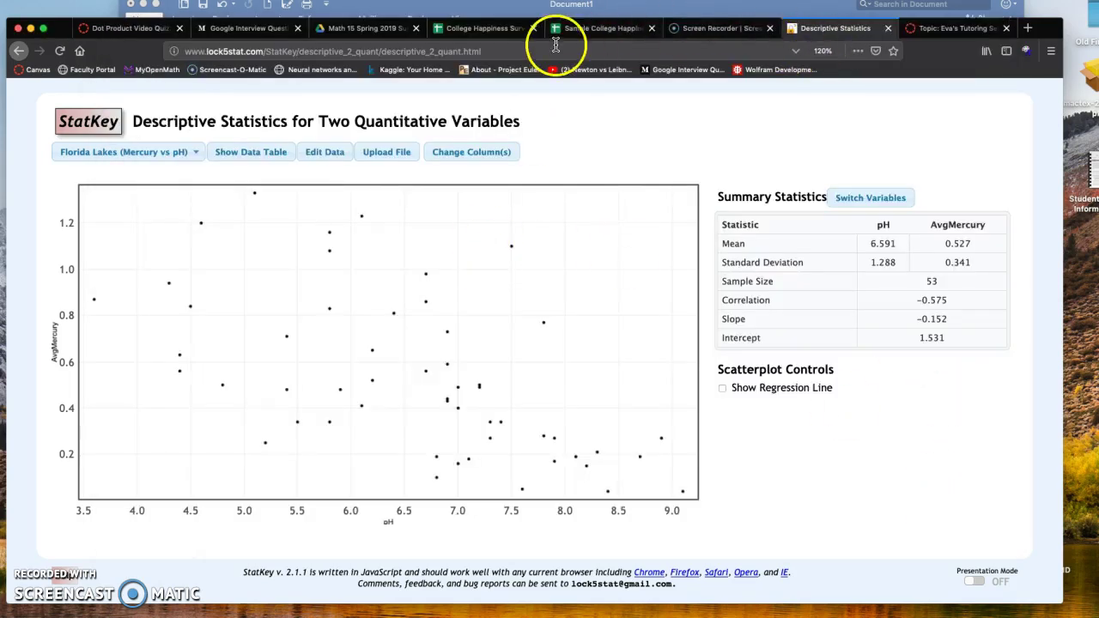
Review the download formats for the survey sheet in Google Sheets, including comma-separated values, and return to StatKey's two-variable page
left_click(601, 28)
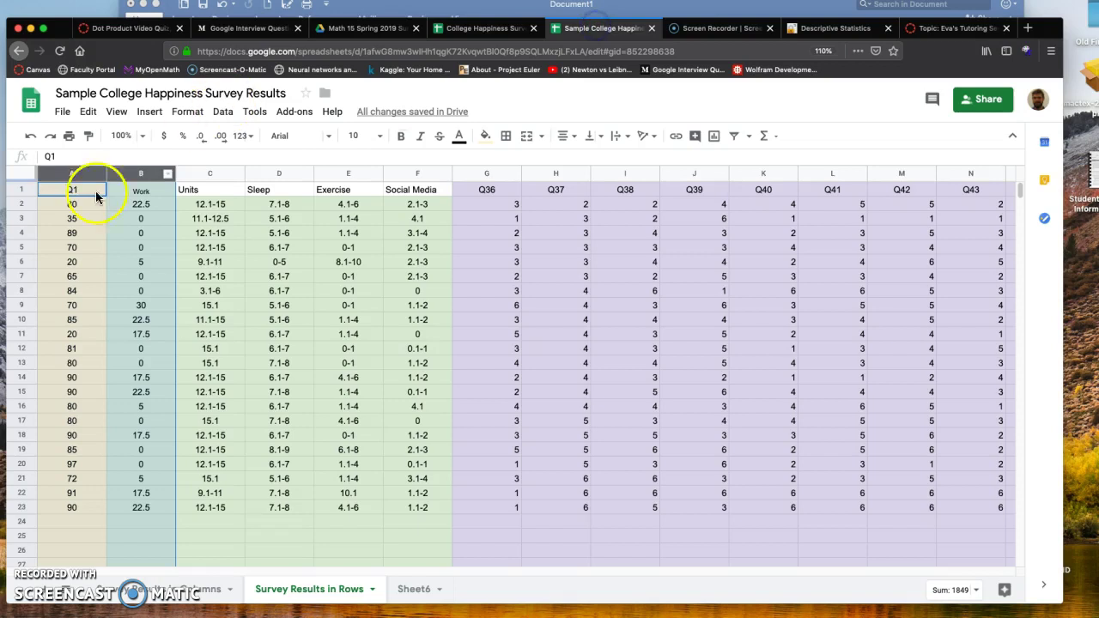
left_click(185, 206)
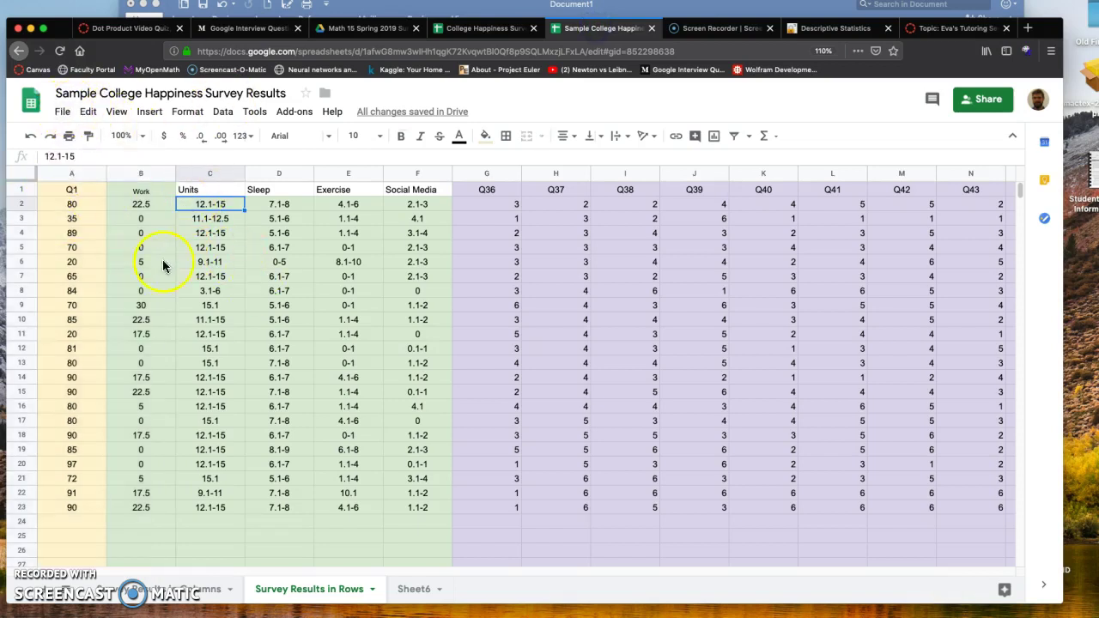
left_click(60, 112)
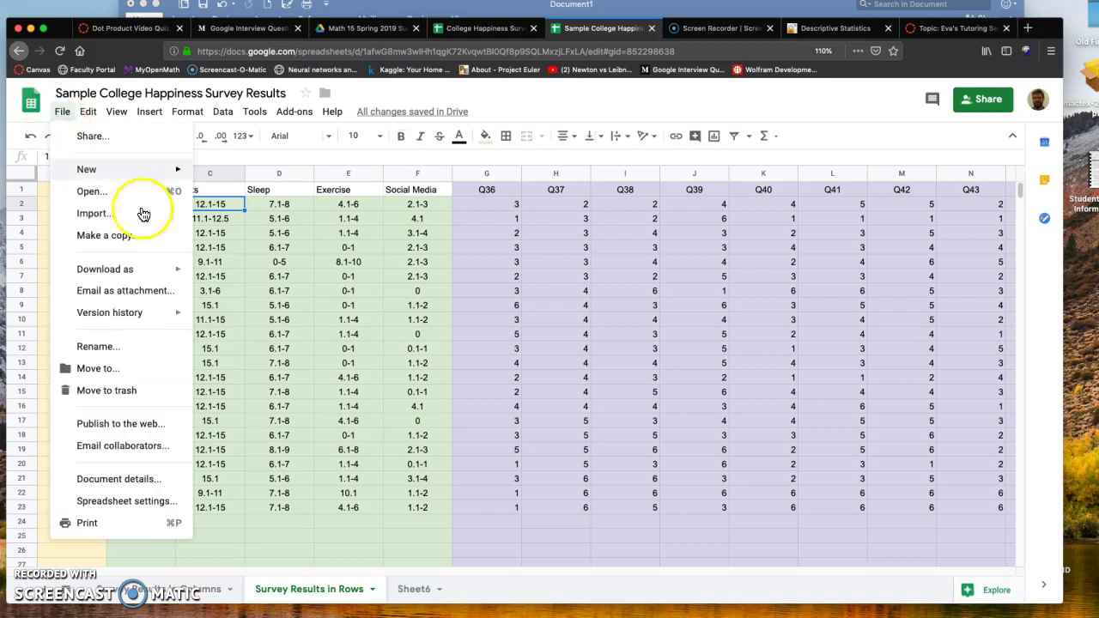
mouse_move(140, 277)
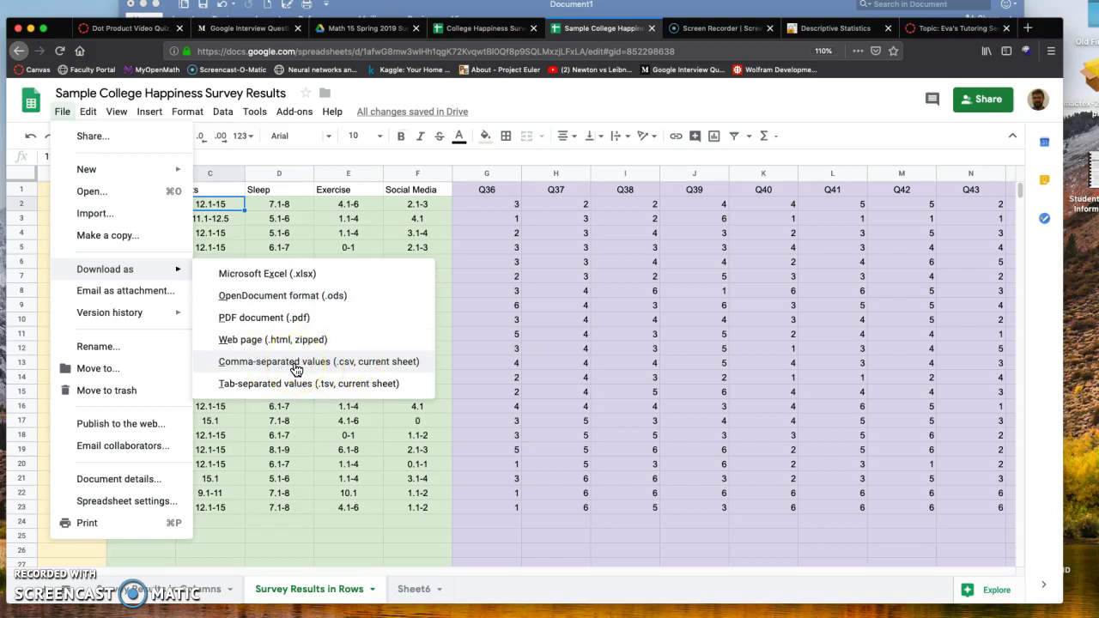
left_click(280, 218)
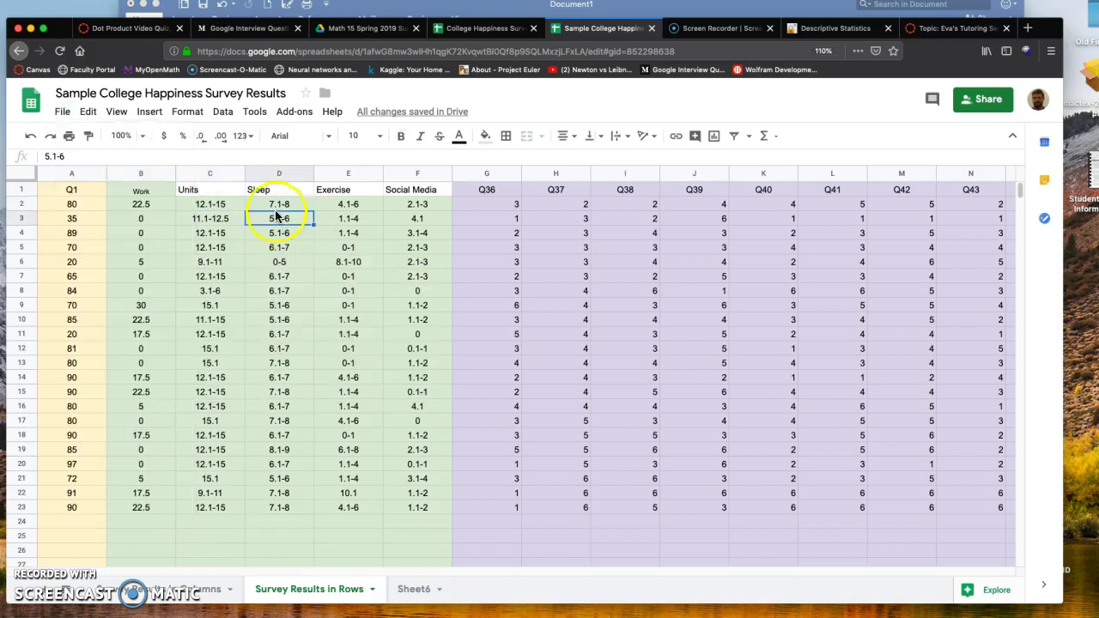
left_click(62, 116)
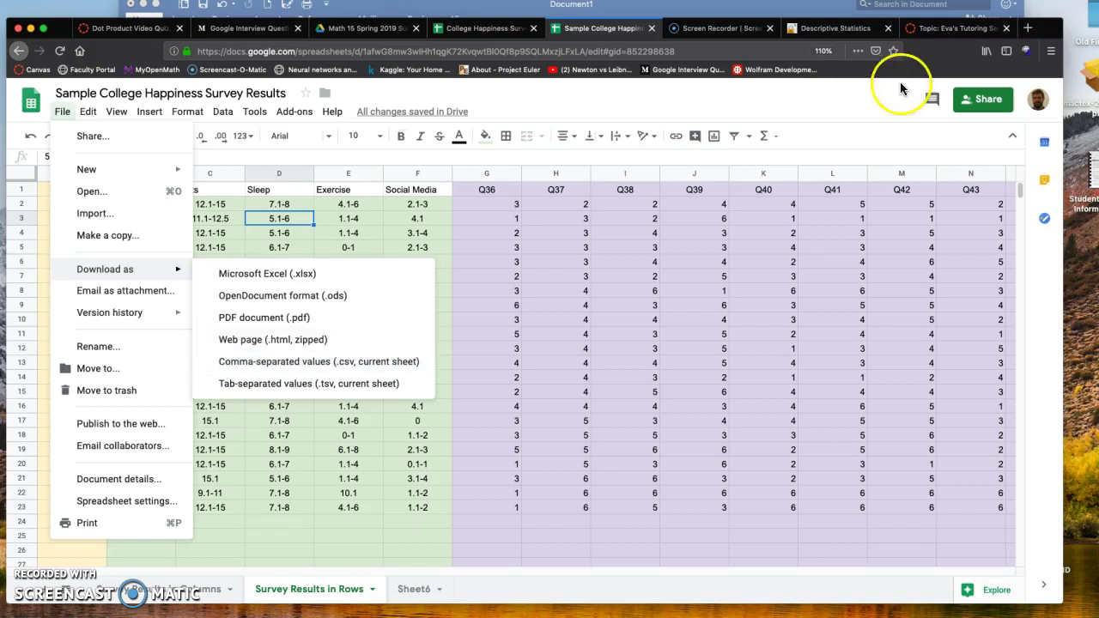
left_click(947, 31)
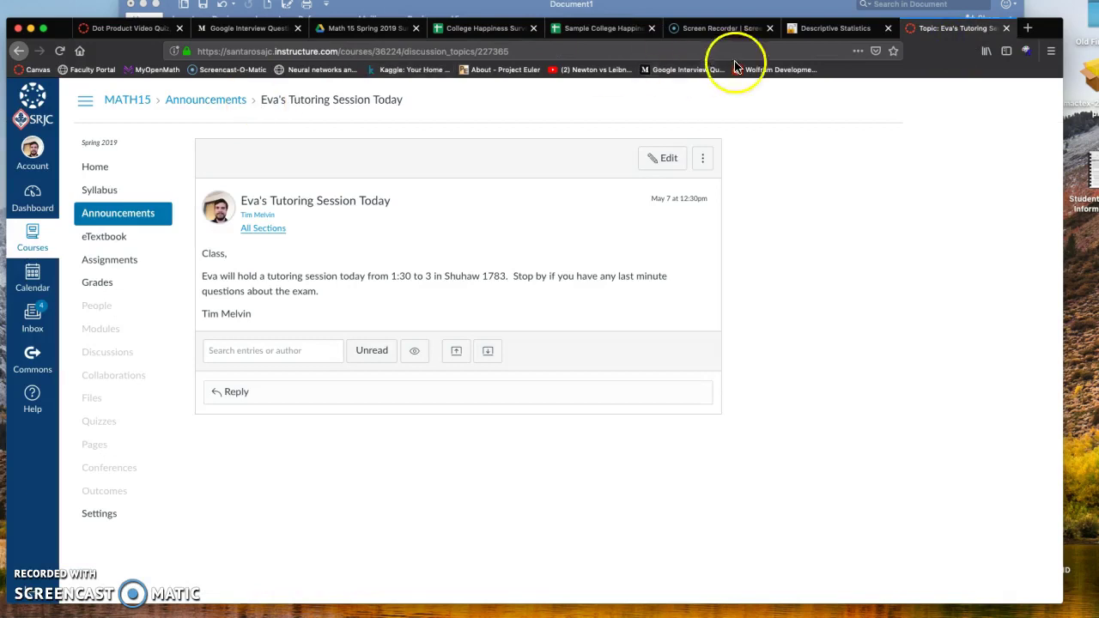
left_click(834, 28)
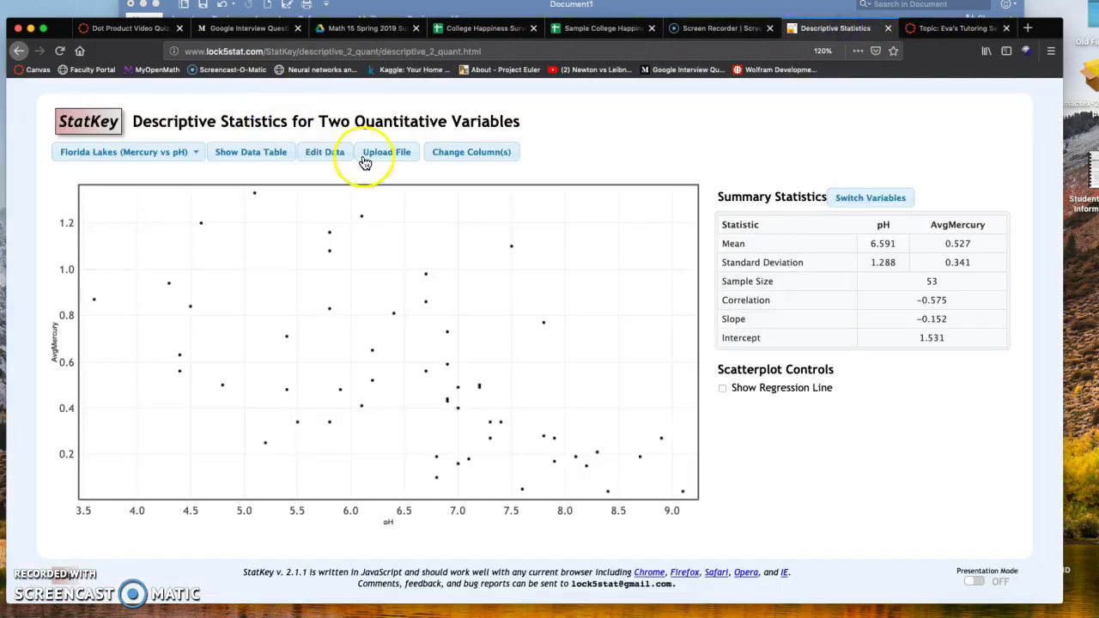